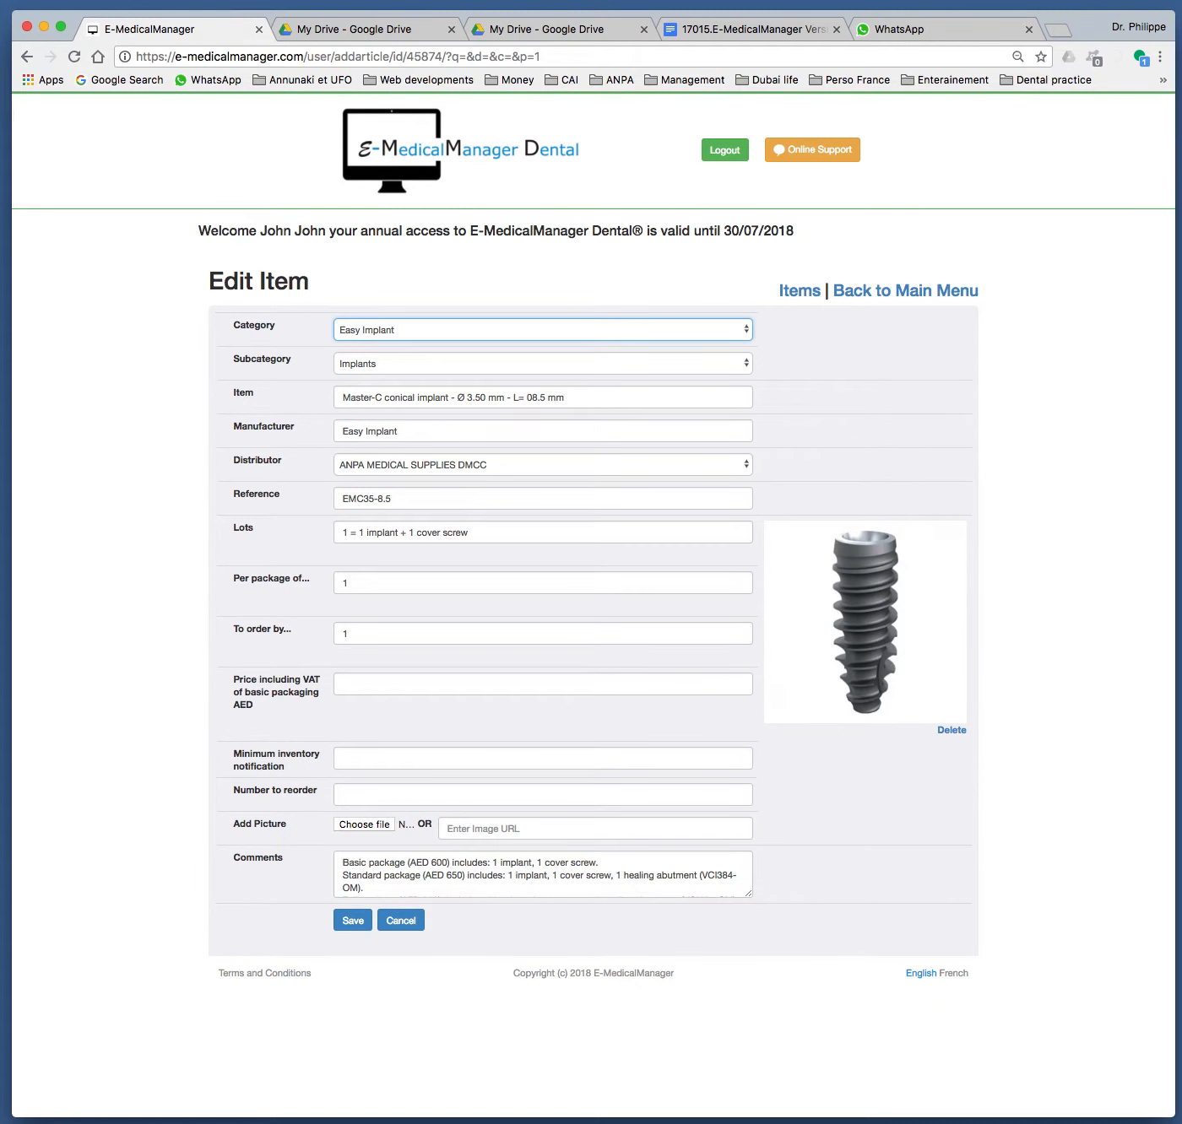
Save the edited Master-C conical implant item and return to the main menu.
left_click(353, 921)
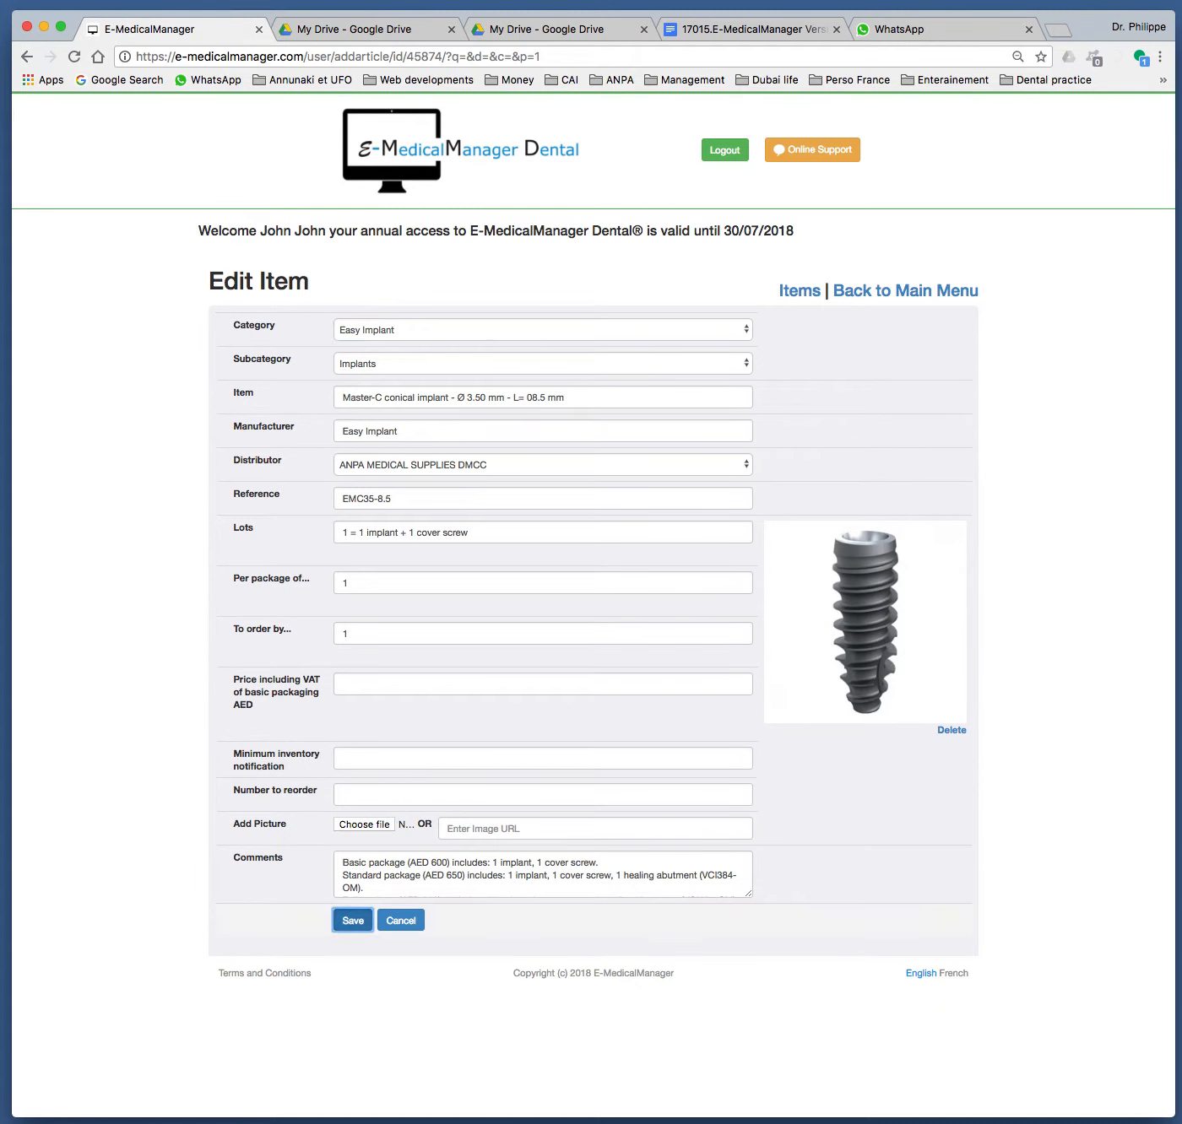
key("Return")
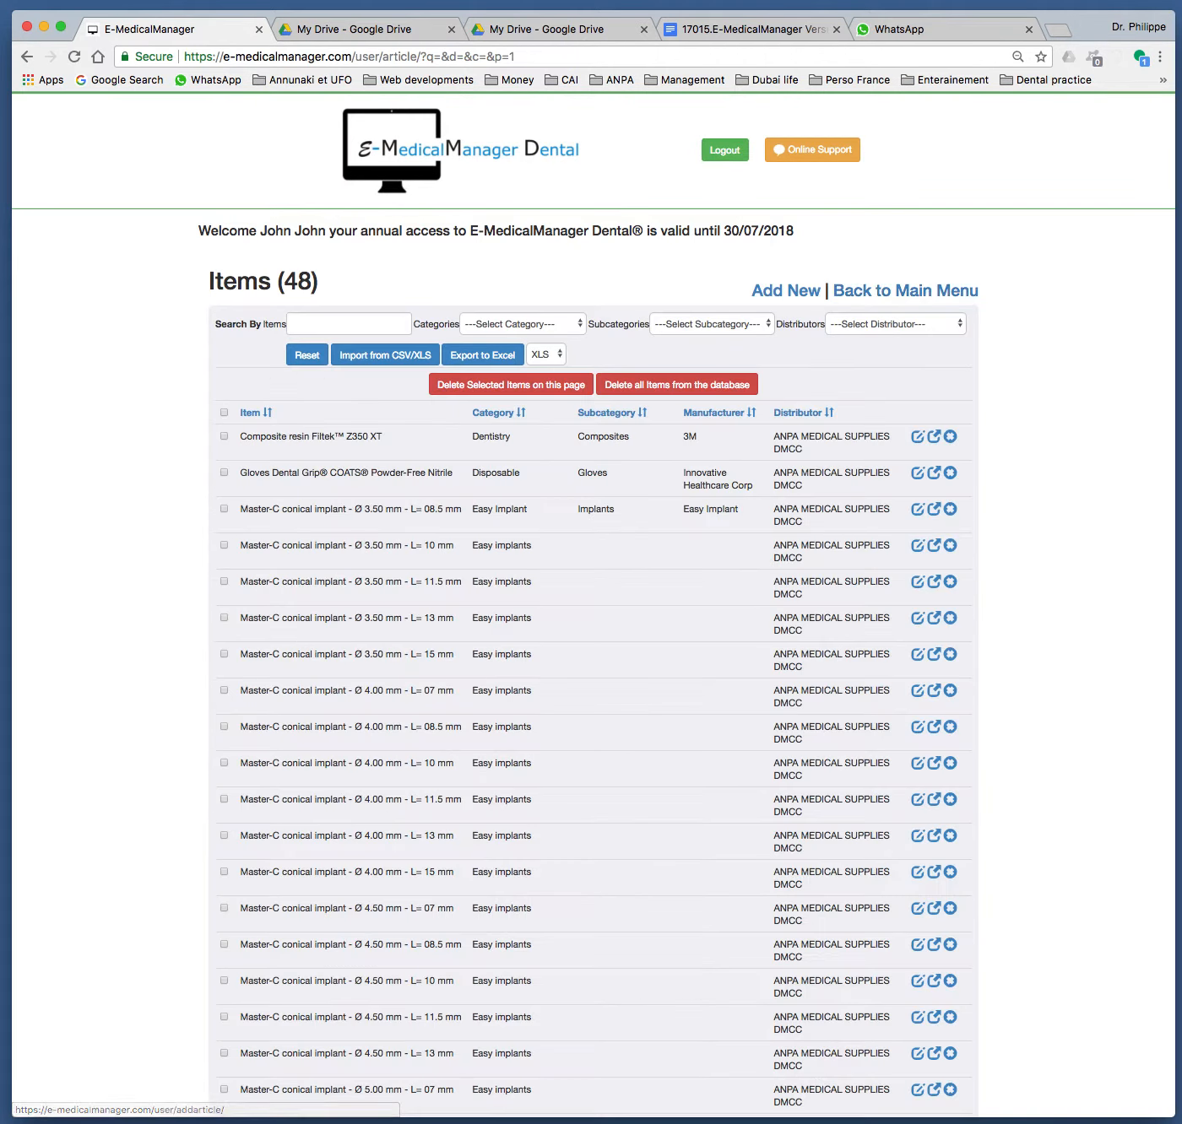
left_click(904, 290)
Plan an order for quantity 1 of the Master-C conical implant Ø 3.50 mm, L= 08.5 mm, and save it.
left_click(338, 359)
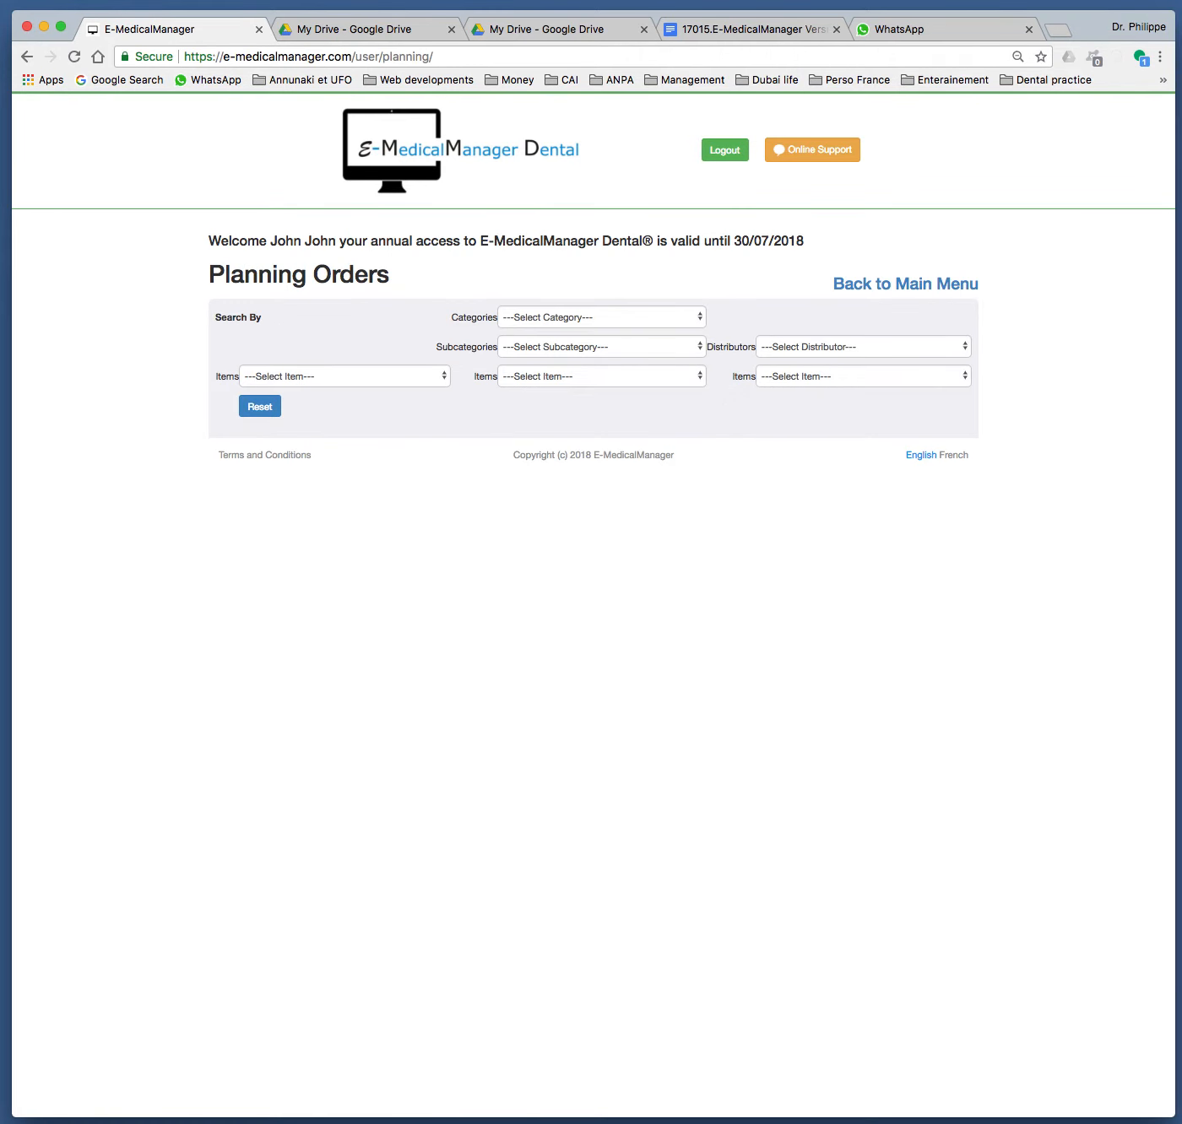
left_click(344, 376)
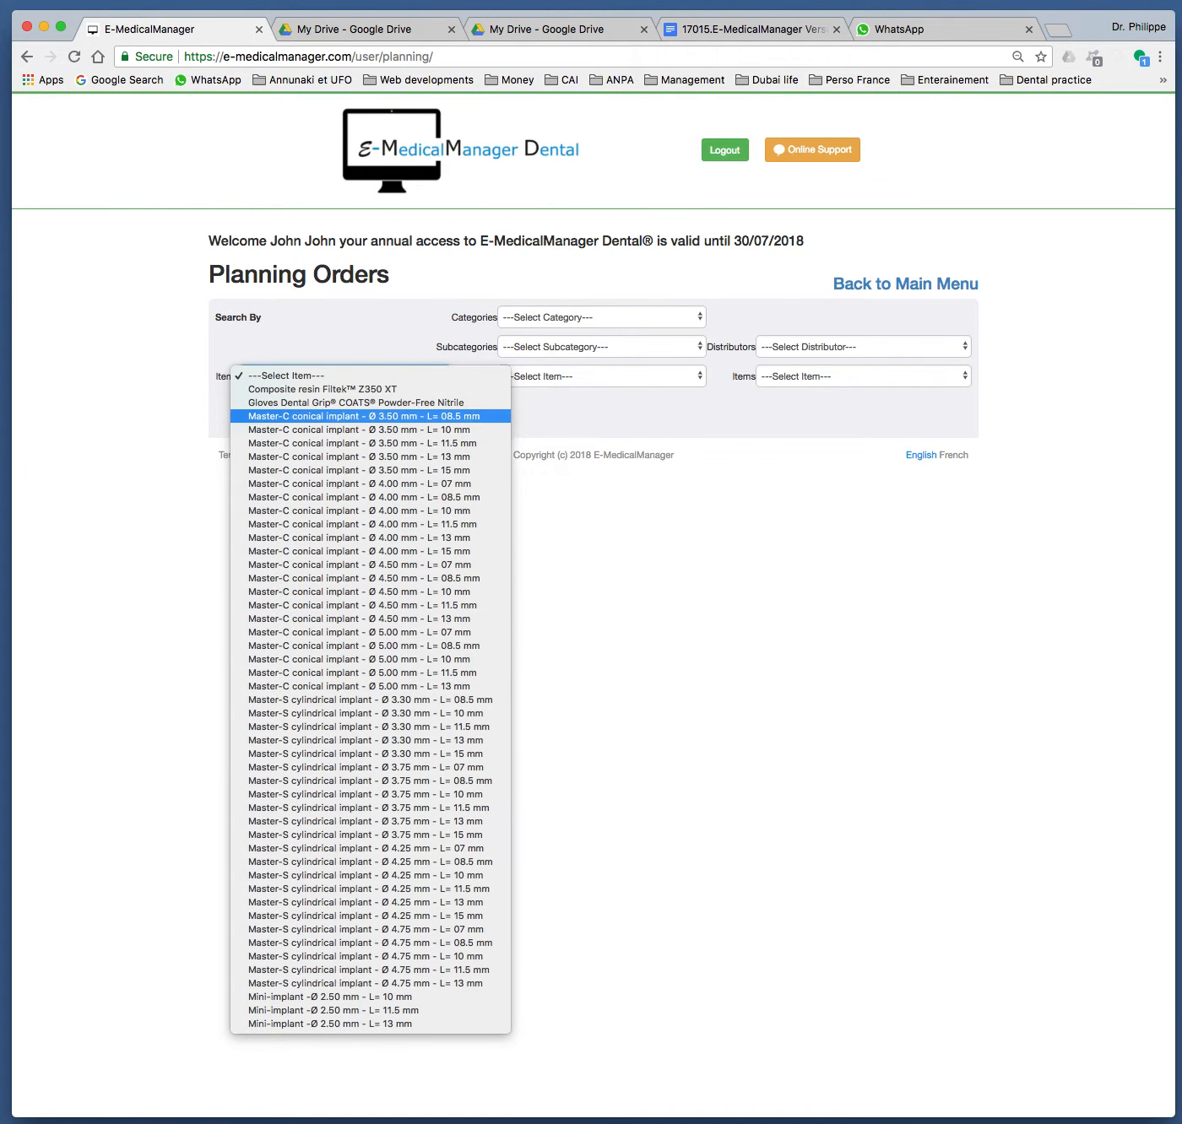
key("Return")
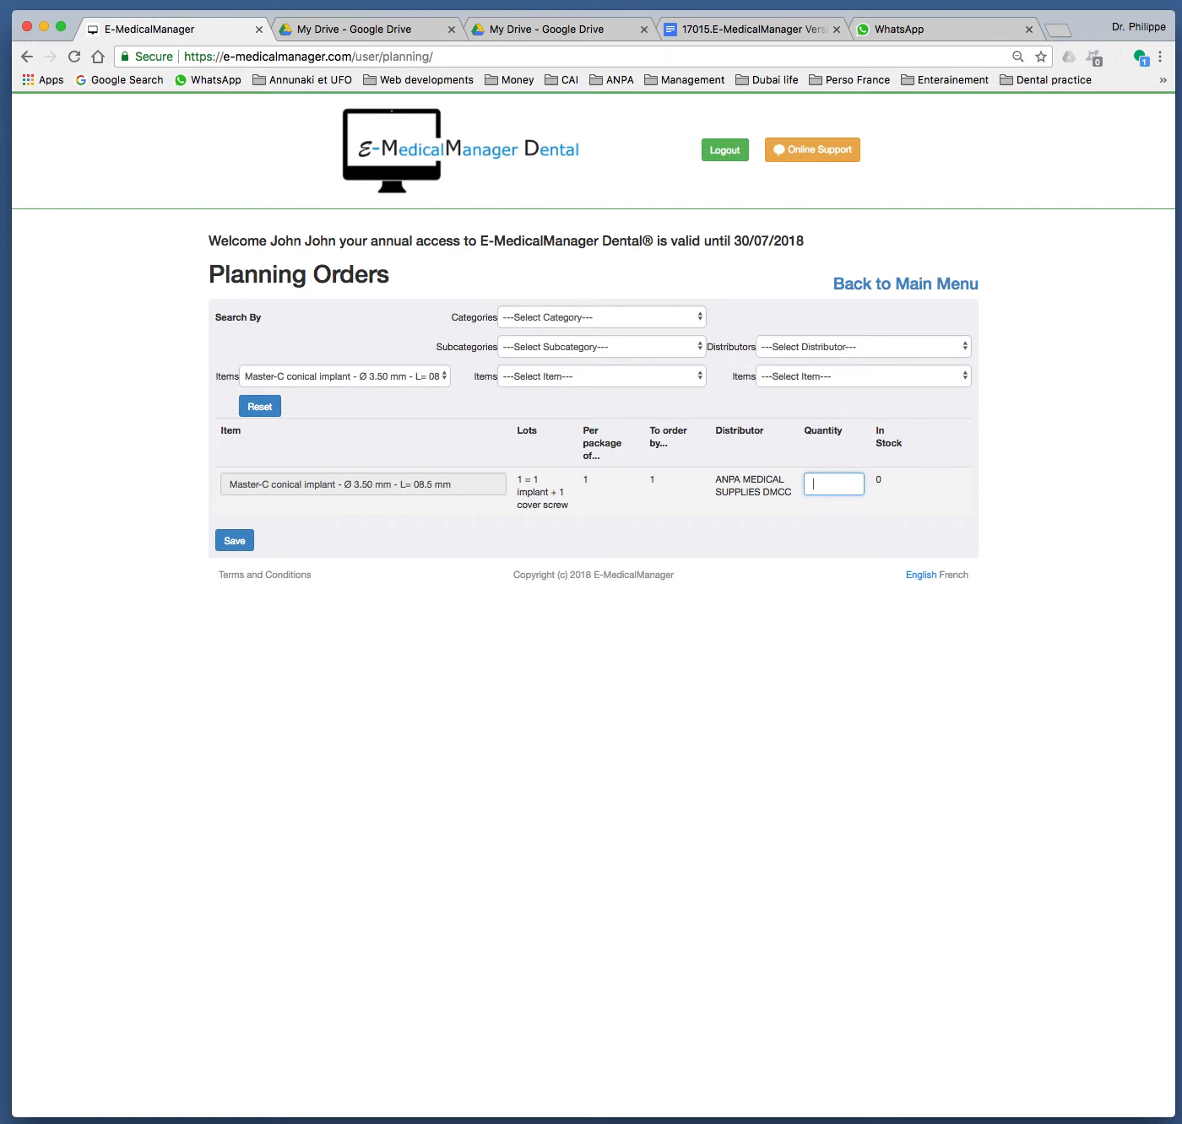
type("1")
left_click(235, 541)
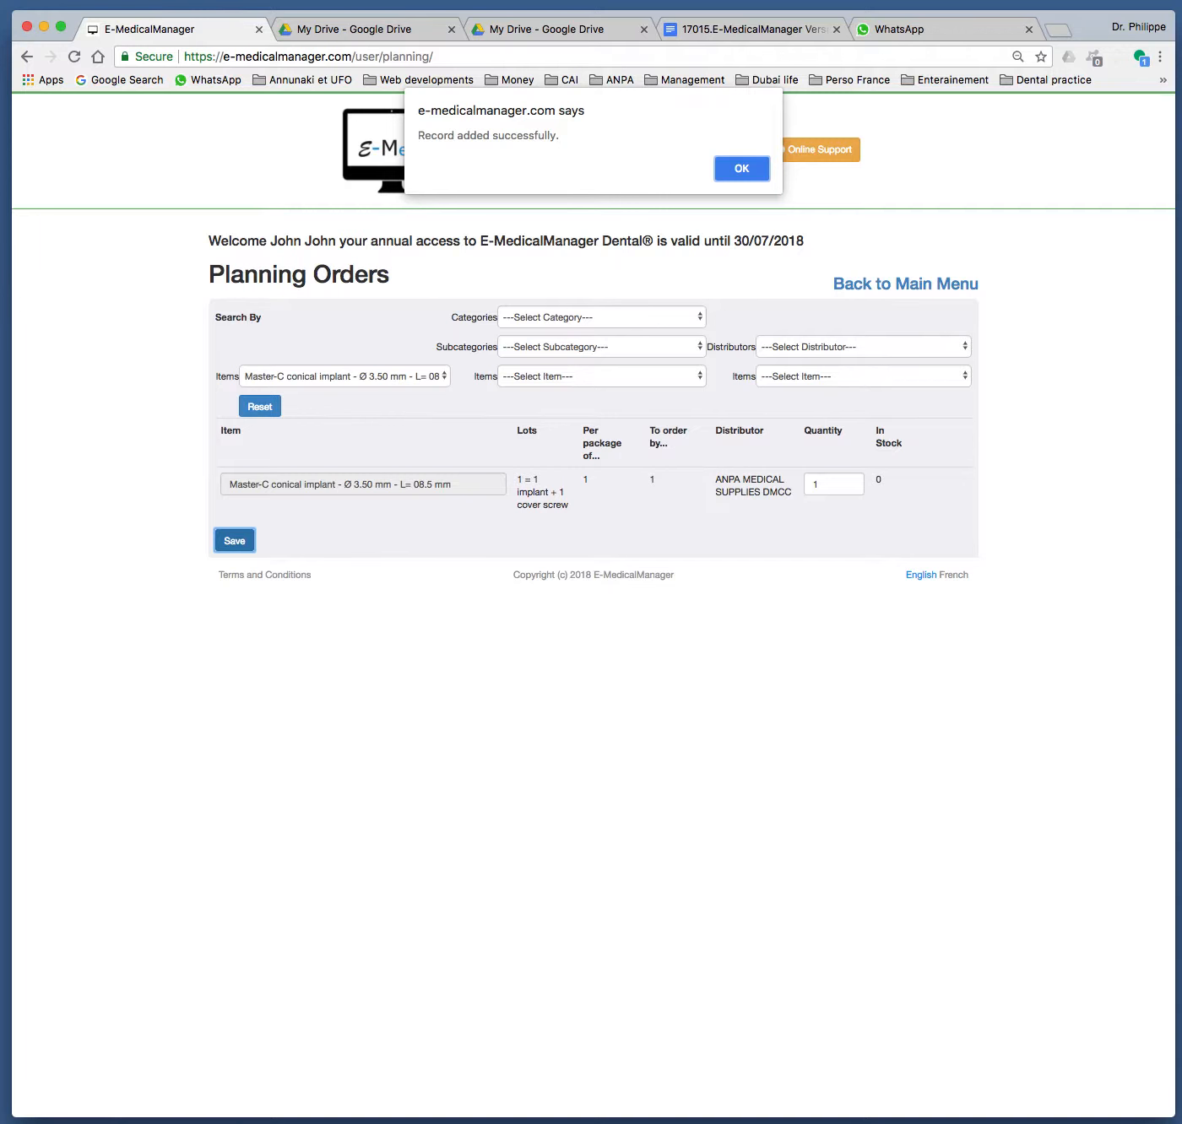
key("Return")
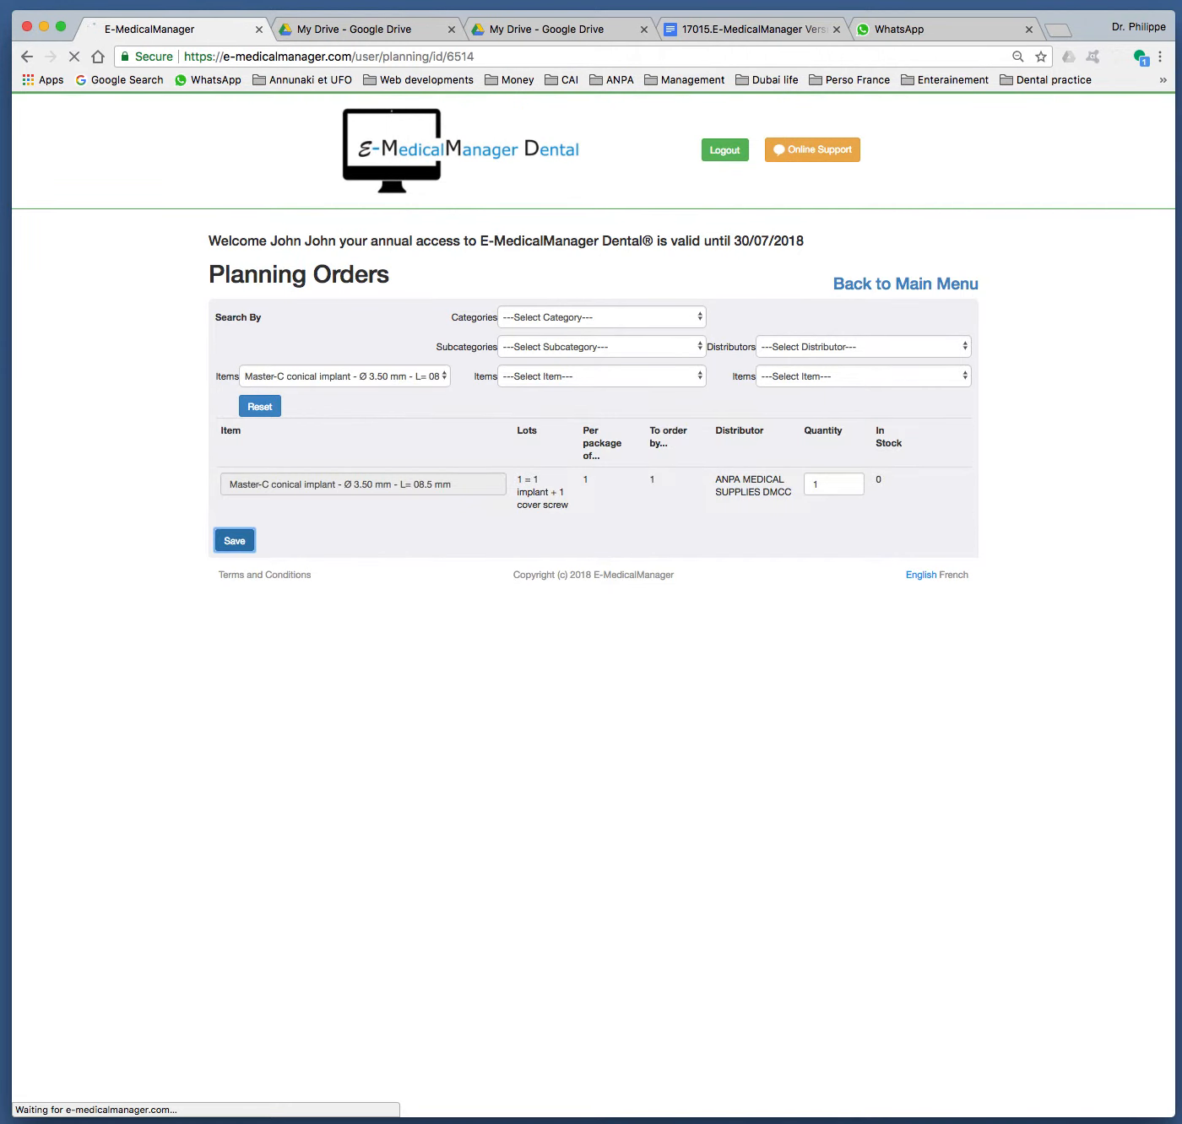
Prepare the order with the assistant as staff, ANPA MEDICAL SUPPLIES DMCC as distributor and the first listed practitioner, and view its order document.
left_click(301, 541)
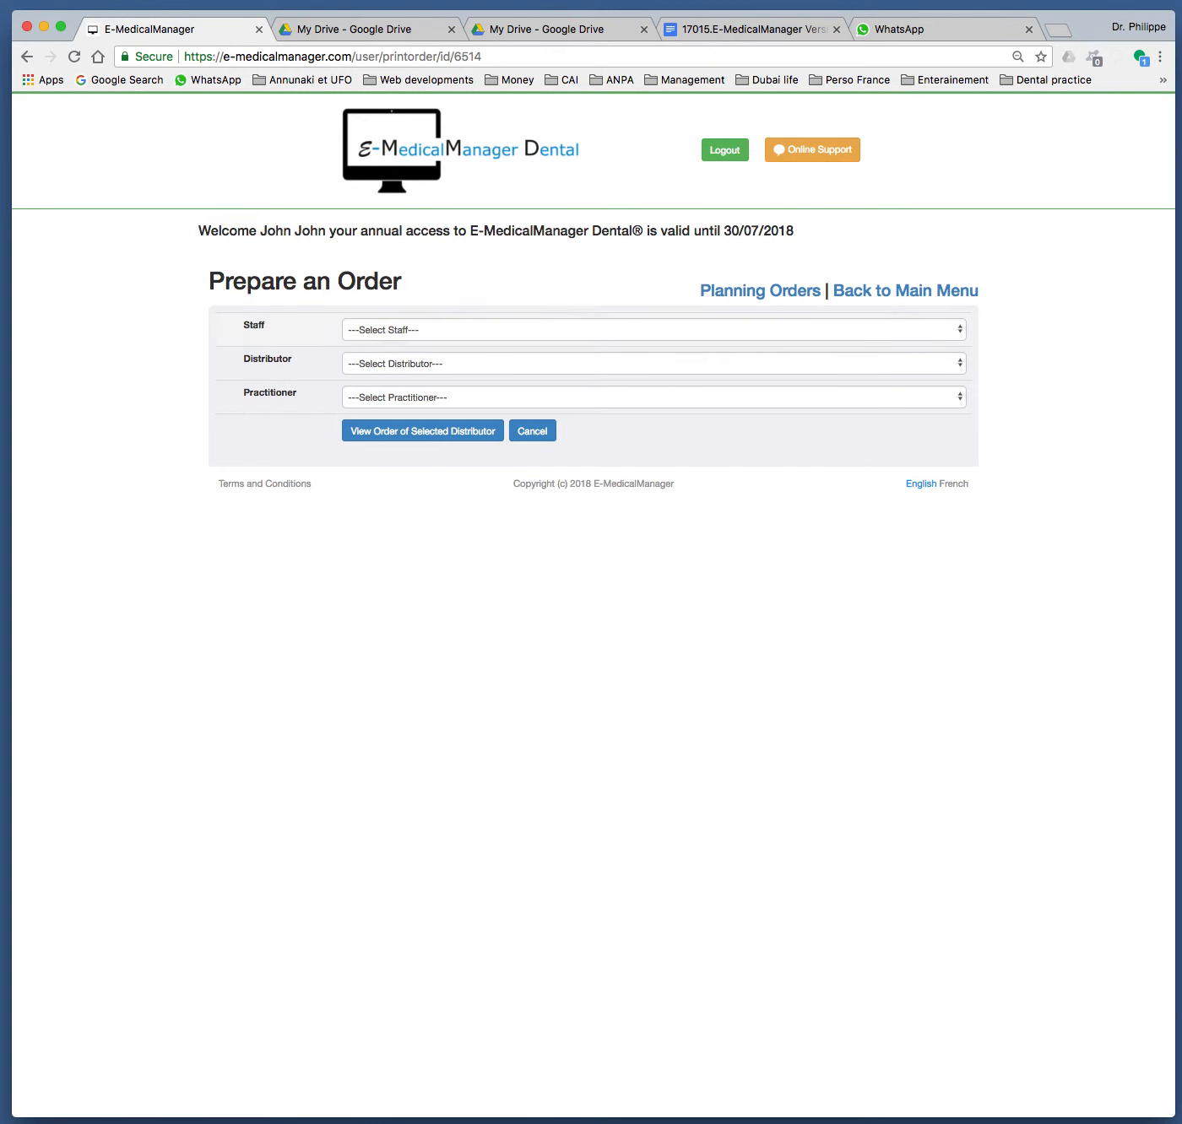
left_click(540, 329)
left_click(541, 343)
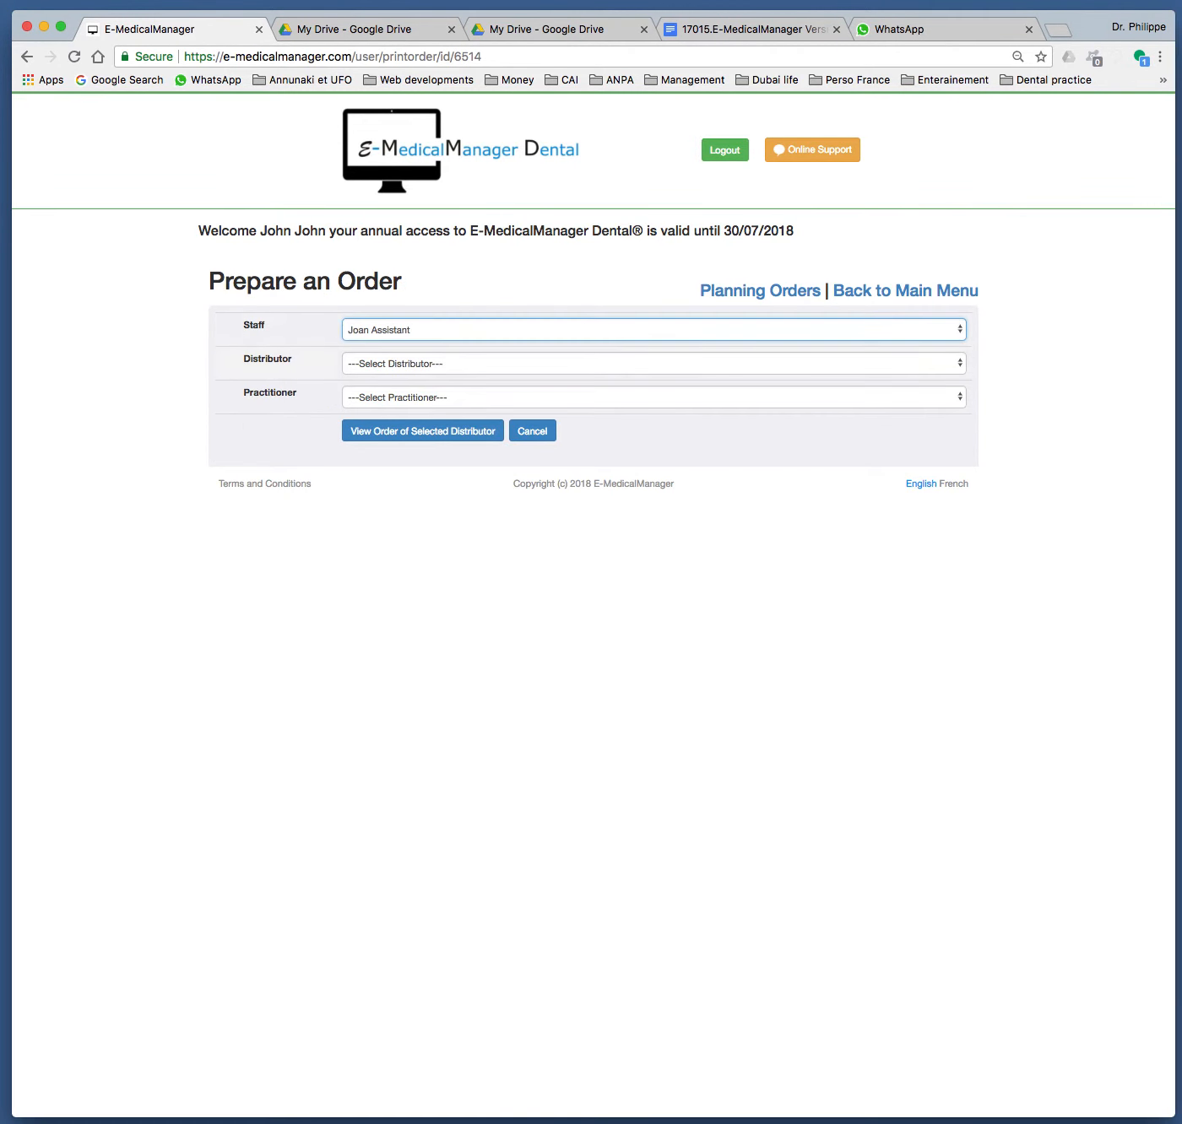
left_click(540, 364)
left_click(539, 377)
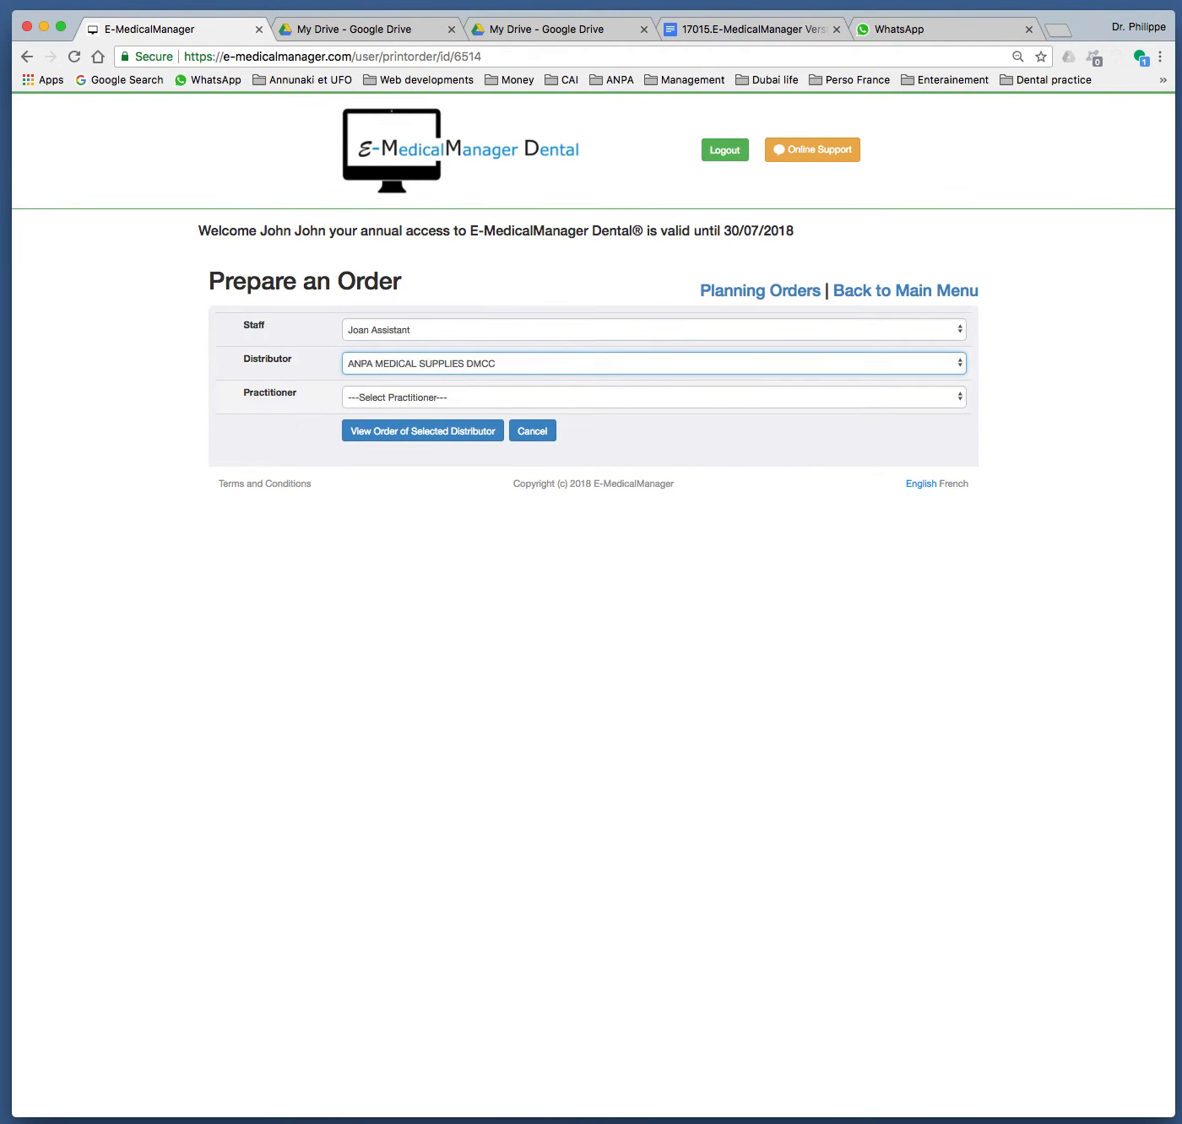
left_click(540, 398)
left_click(540, 411)
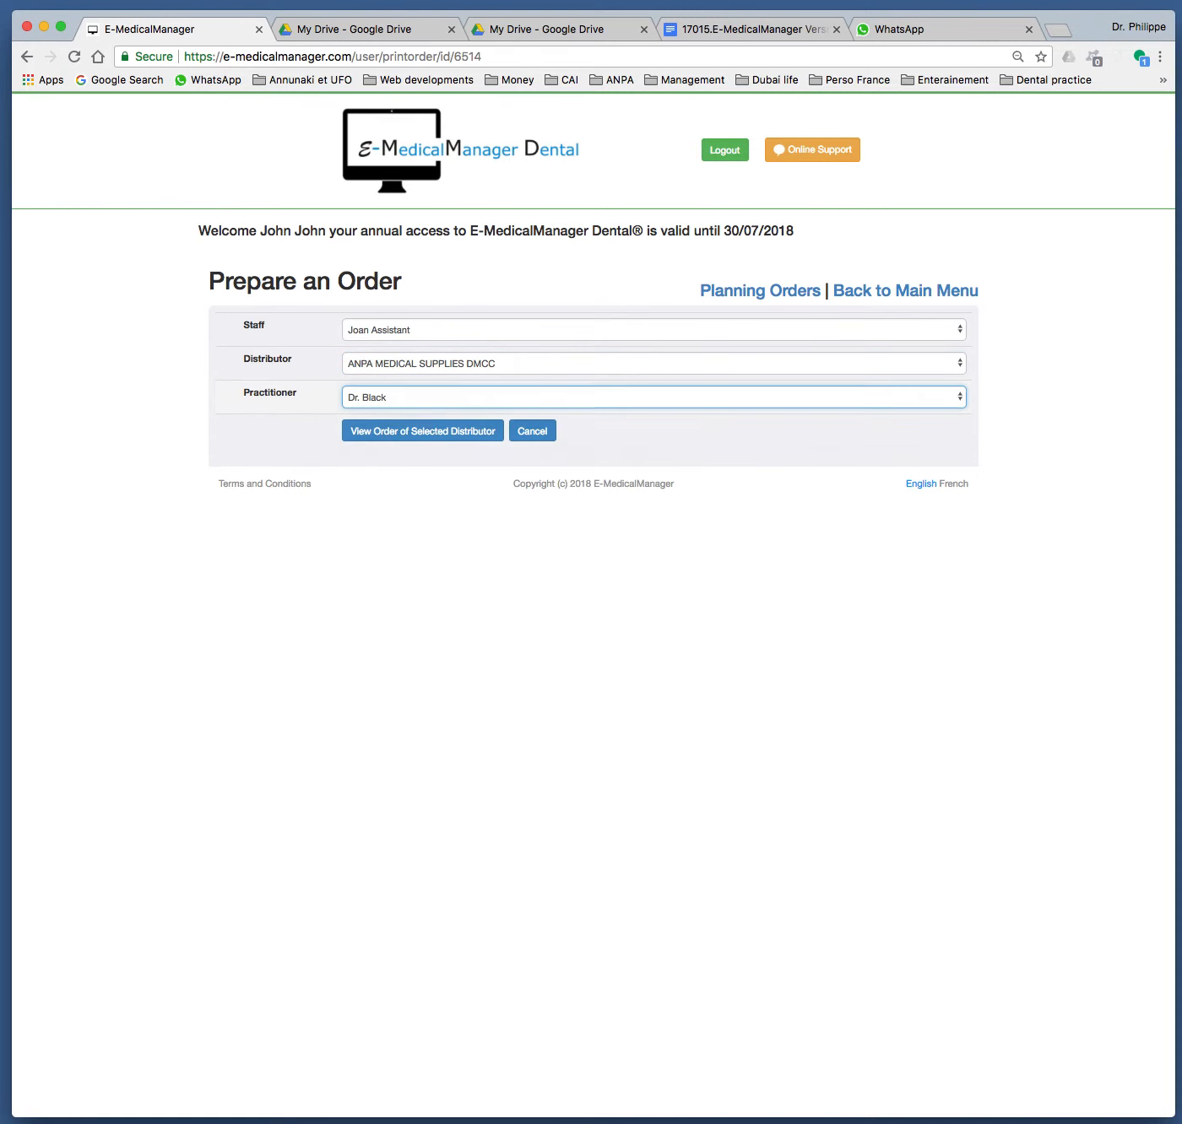
left_click(422, 431)
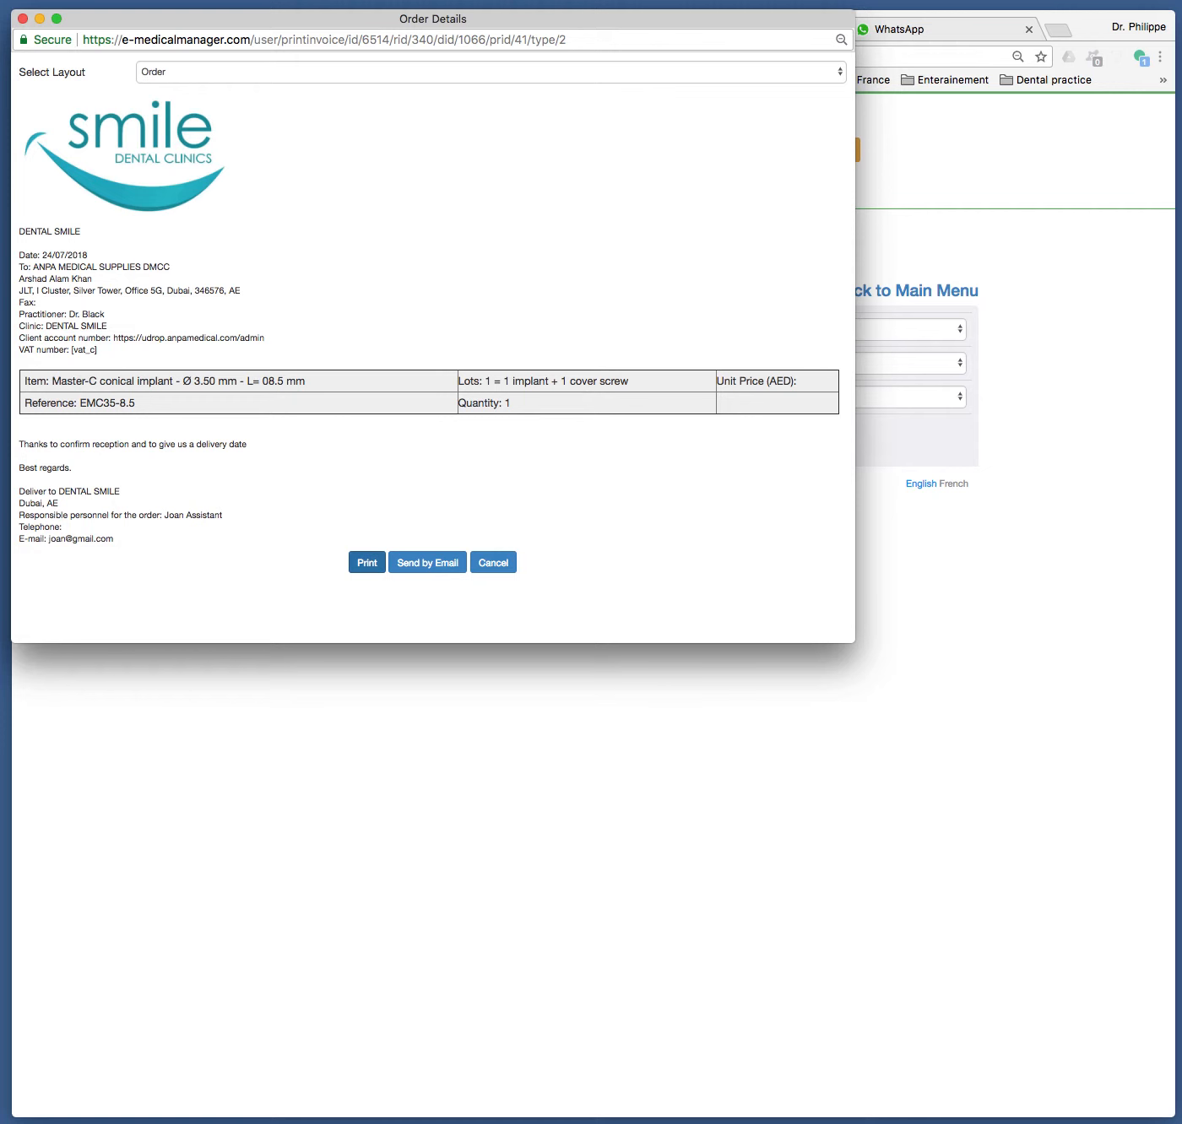
Start printing the order, choose to post it to the ongoing orders, and dismiss the print preview.
left_click(367, 564)
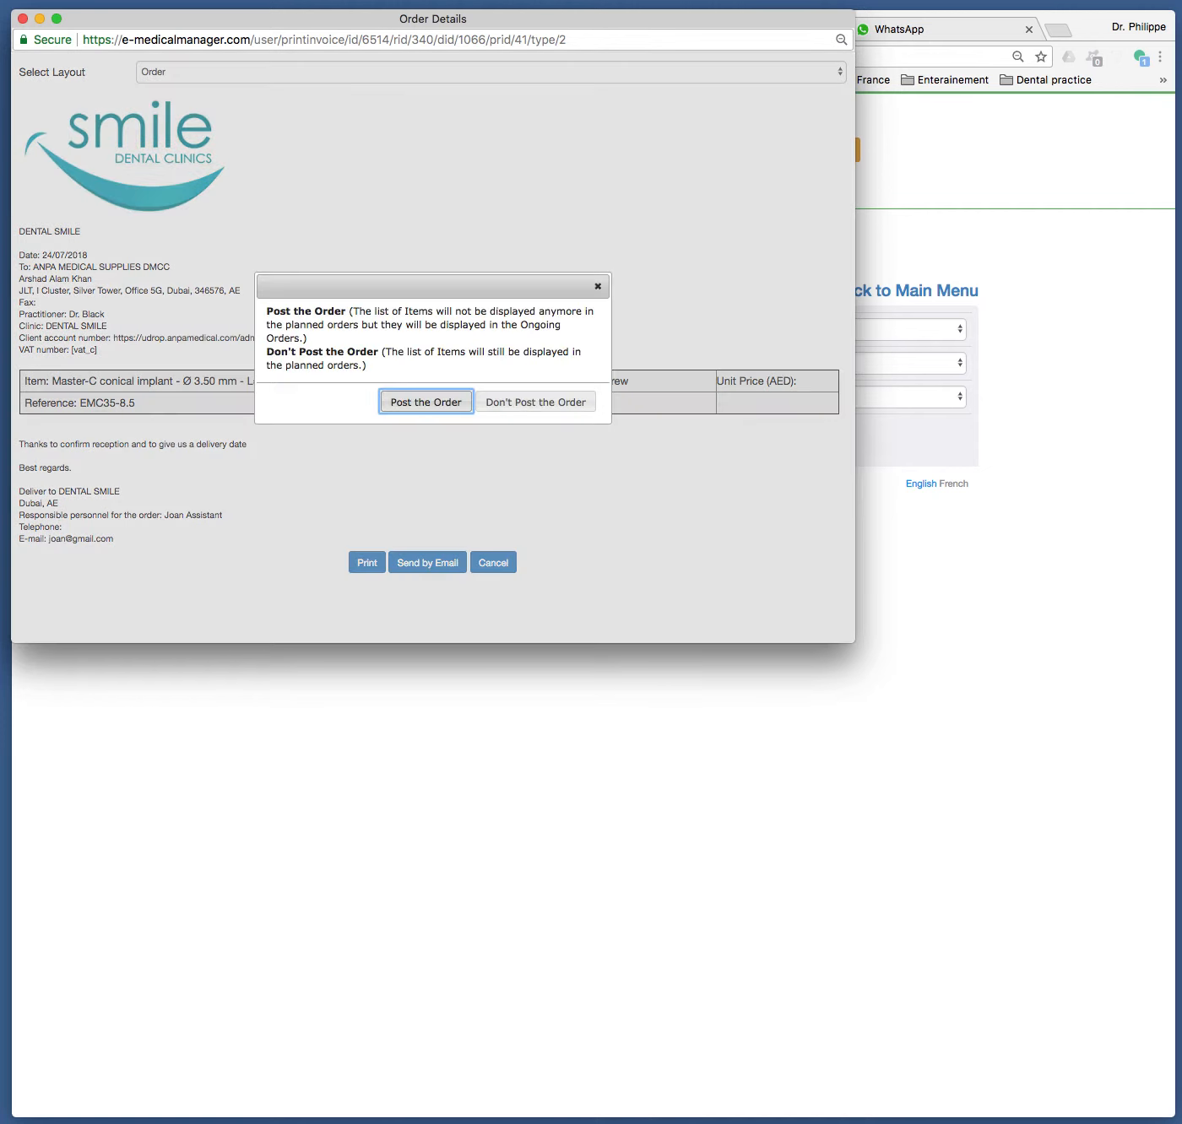
key("Return")
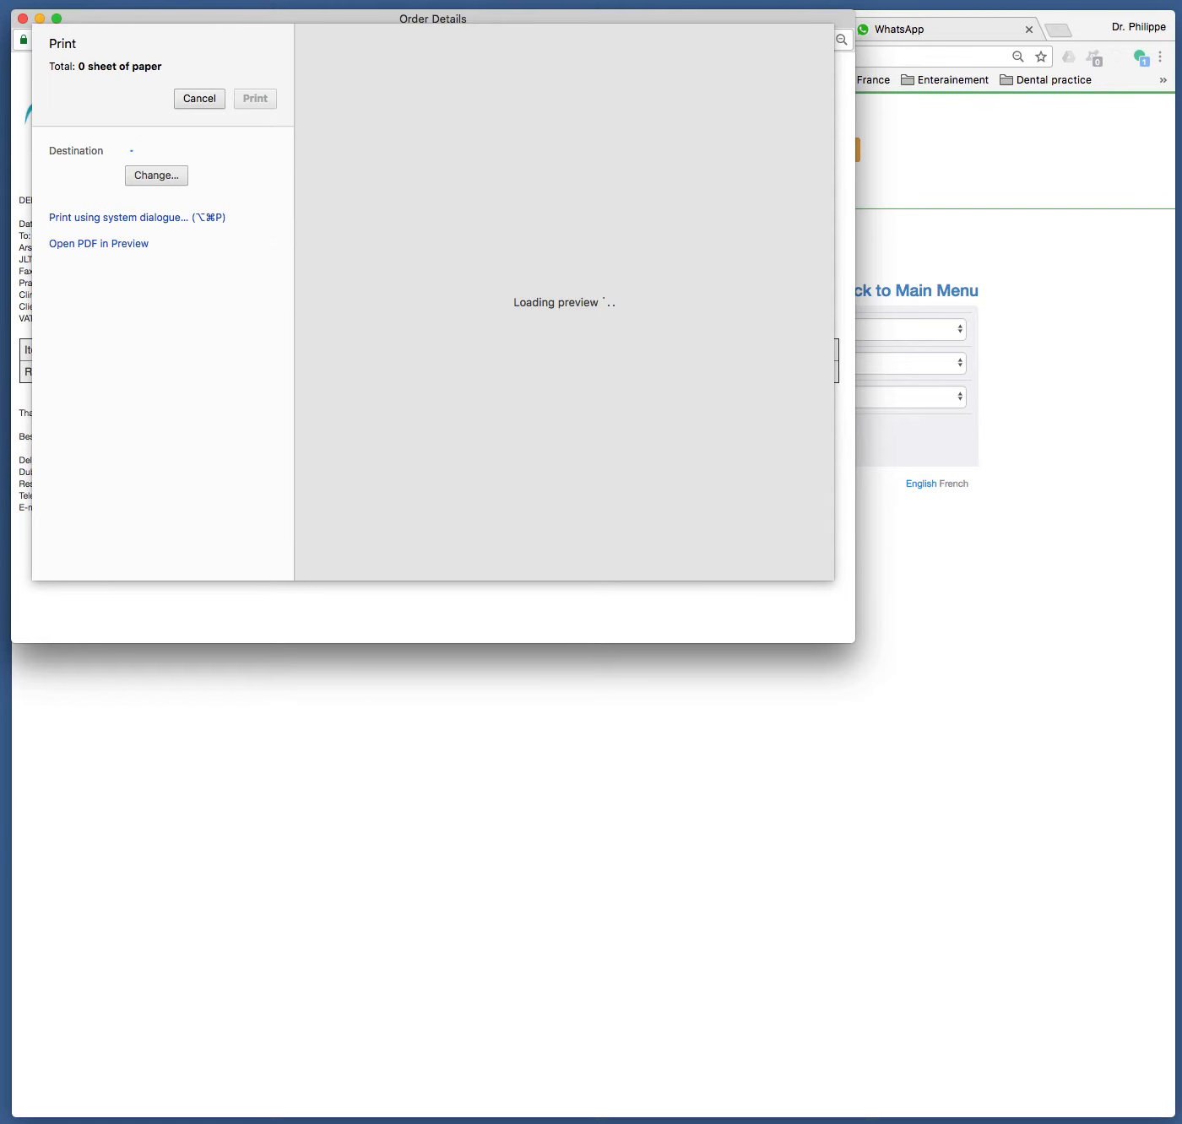
key("Escape")
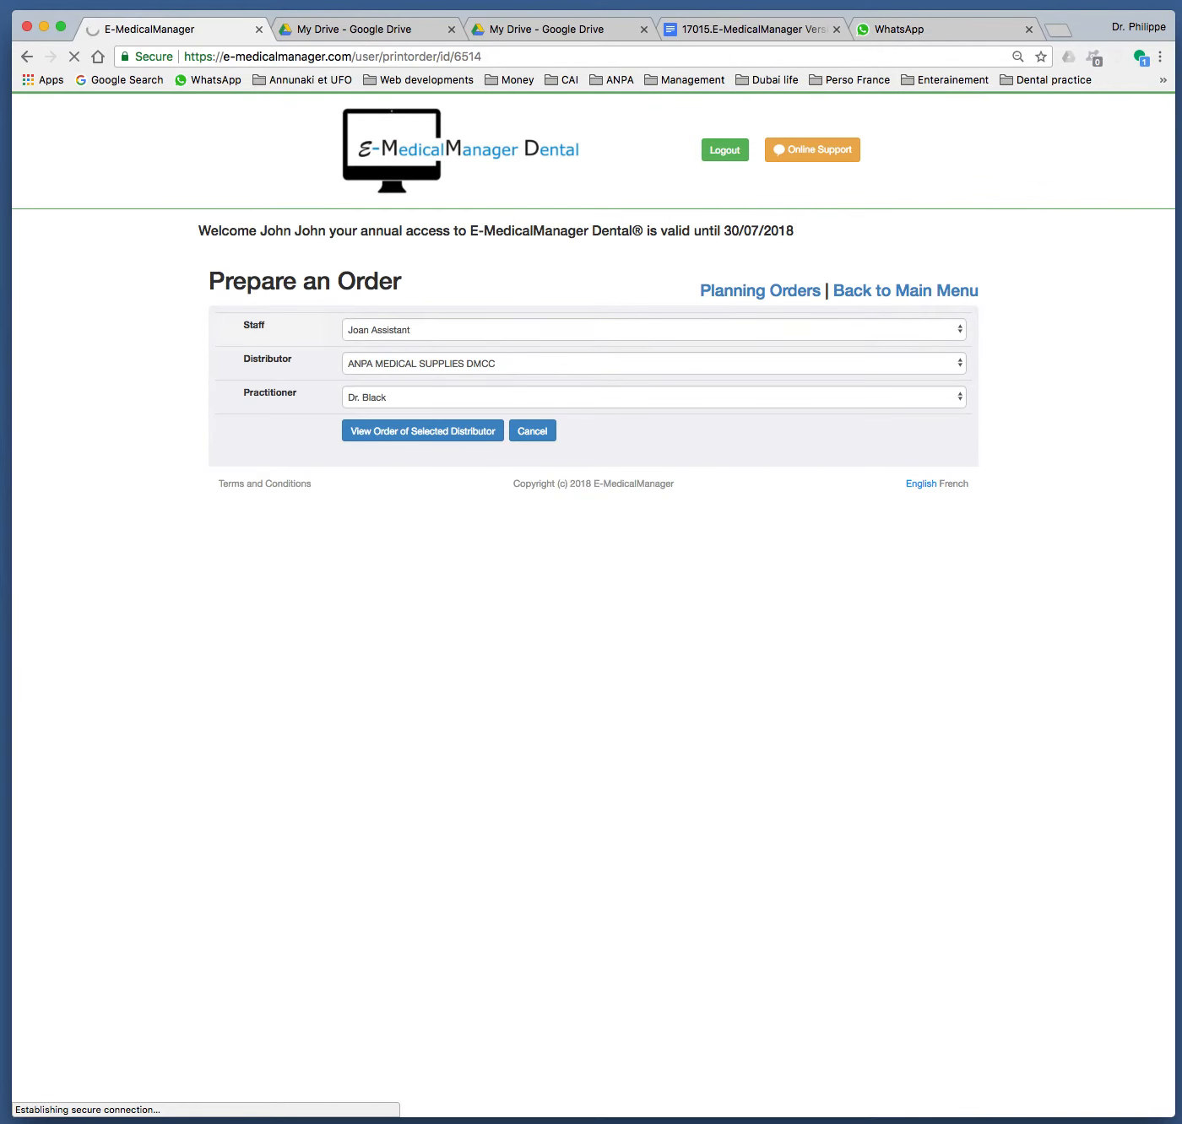
Go to Sent Orders Management and open the details of the order sent to ANPA MEDICAL SUPPLIES DMCC.
left_click(759, 290)
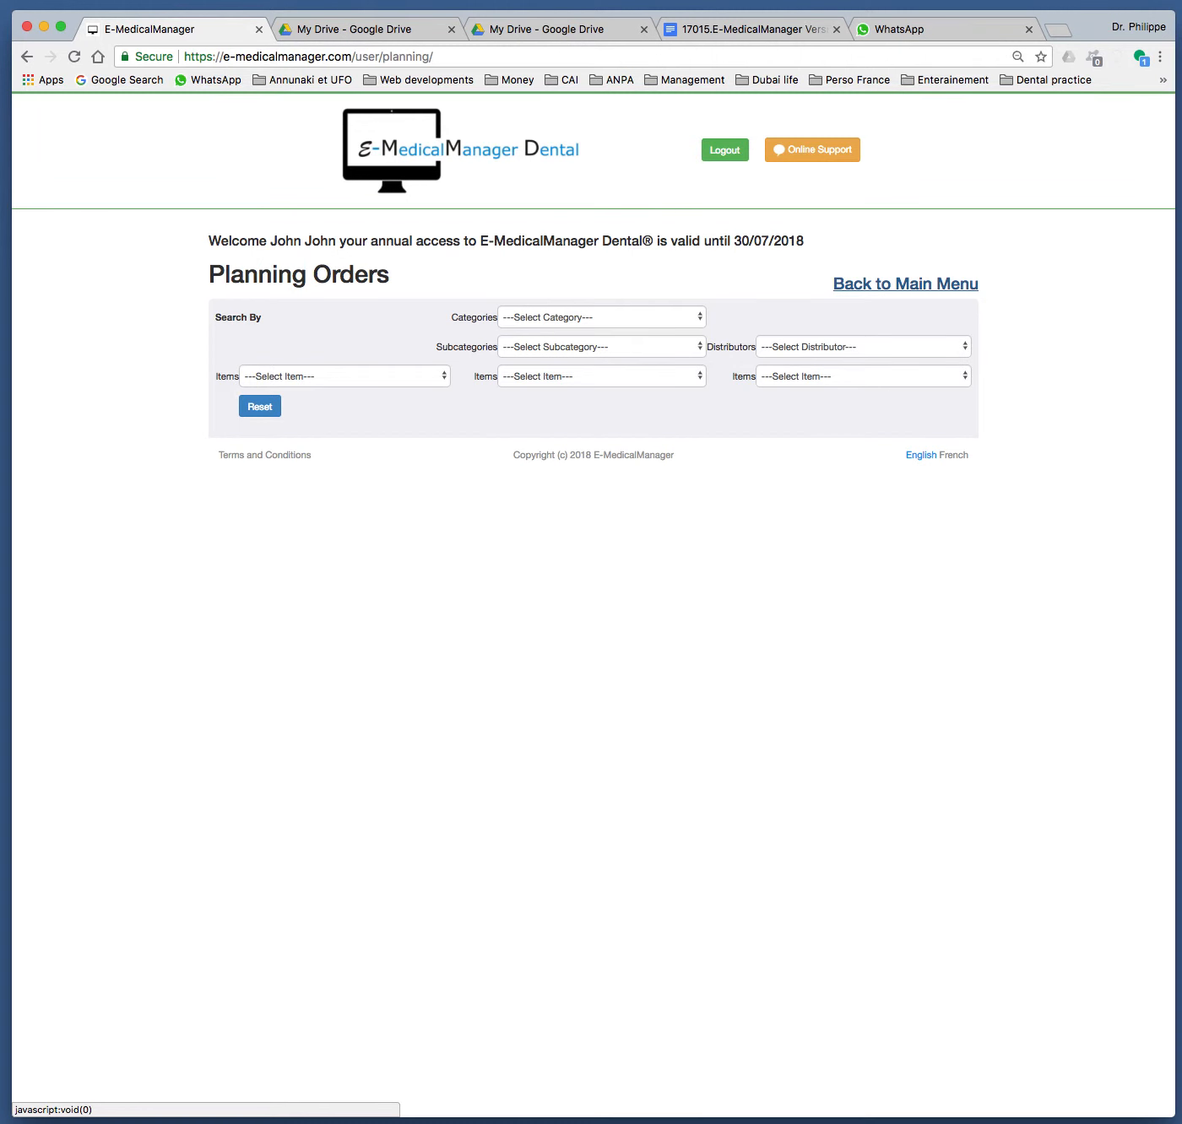
left_click(906, 284)
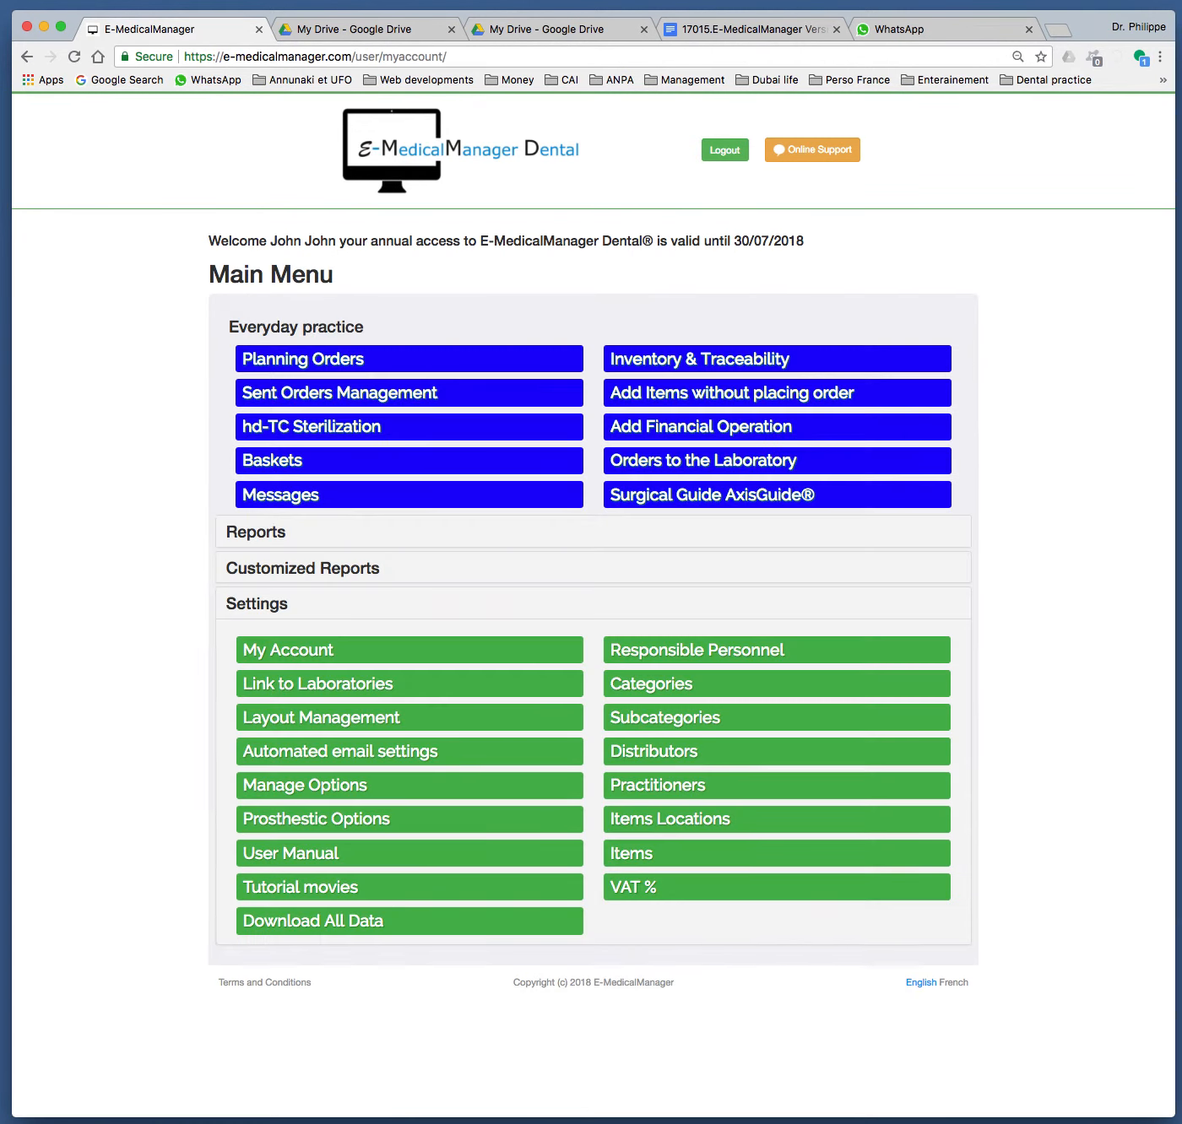
left_click(409, 394)
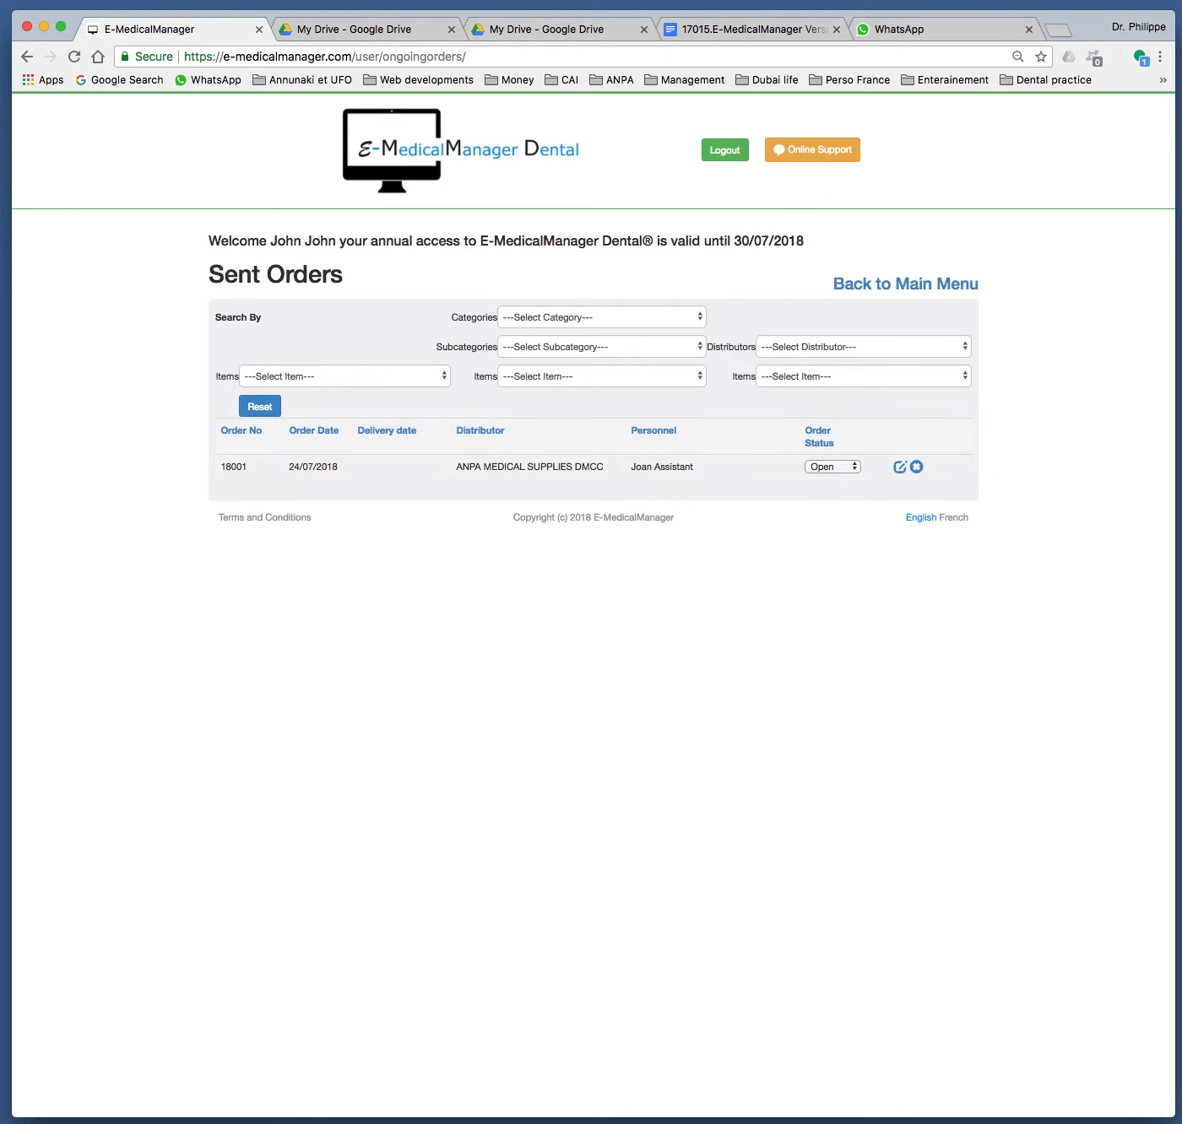
left_click(899, 467)
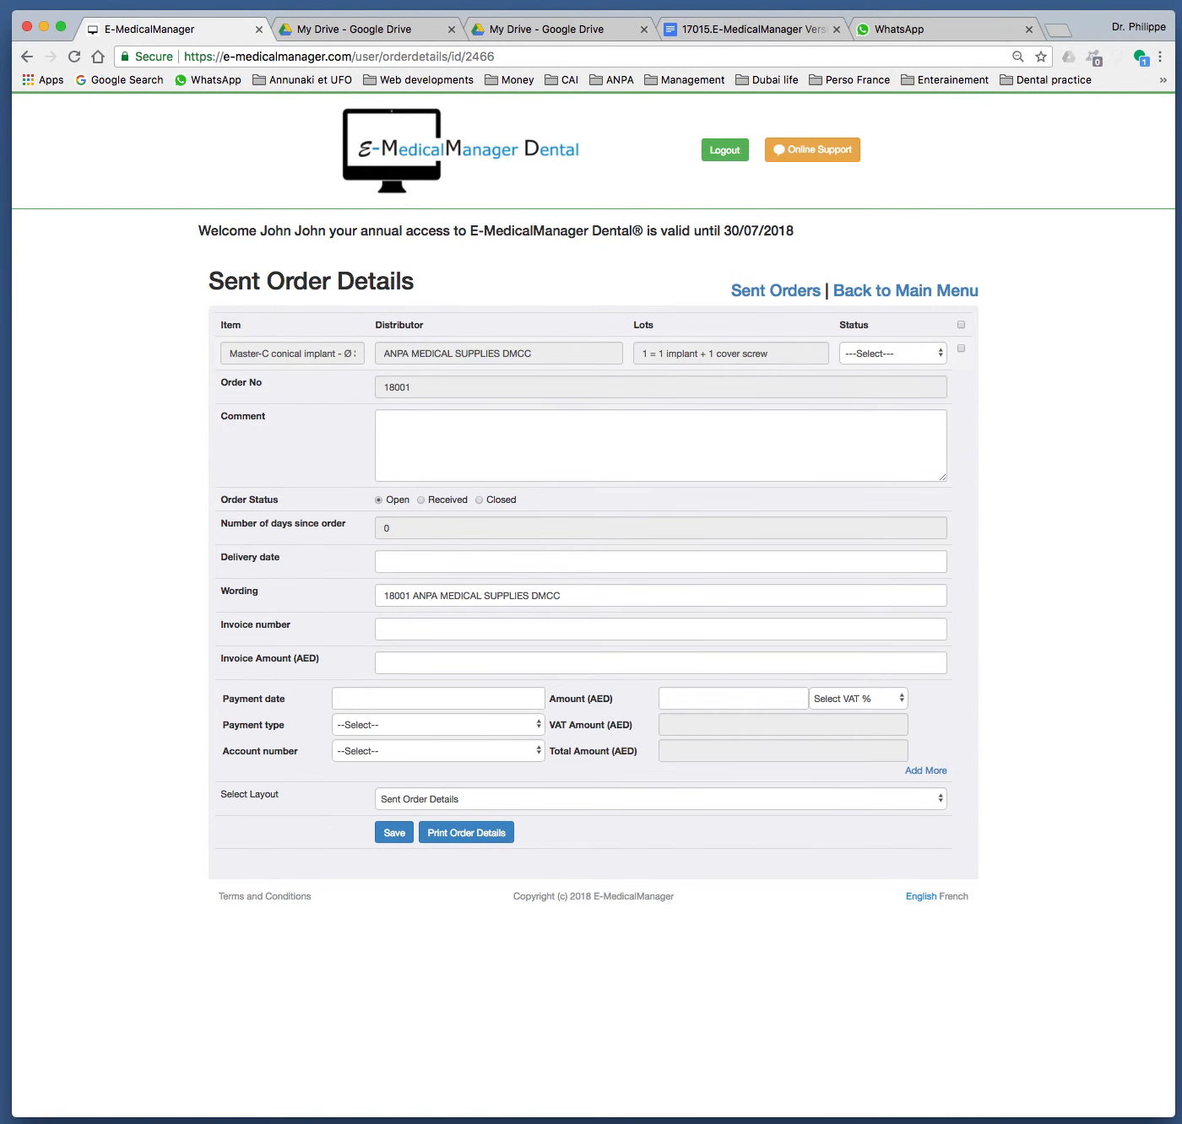
Set both the implant's item status and the order status to Received, and save the sent order.
left_click(893, 354)
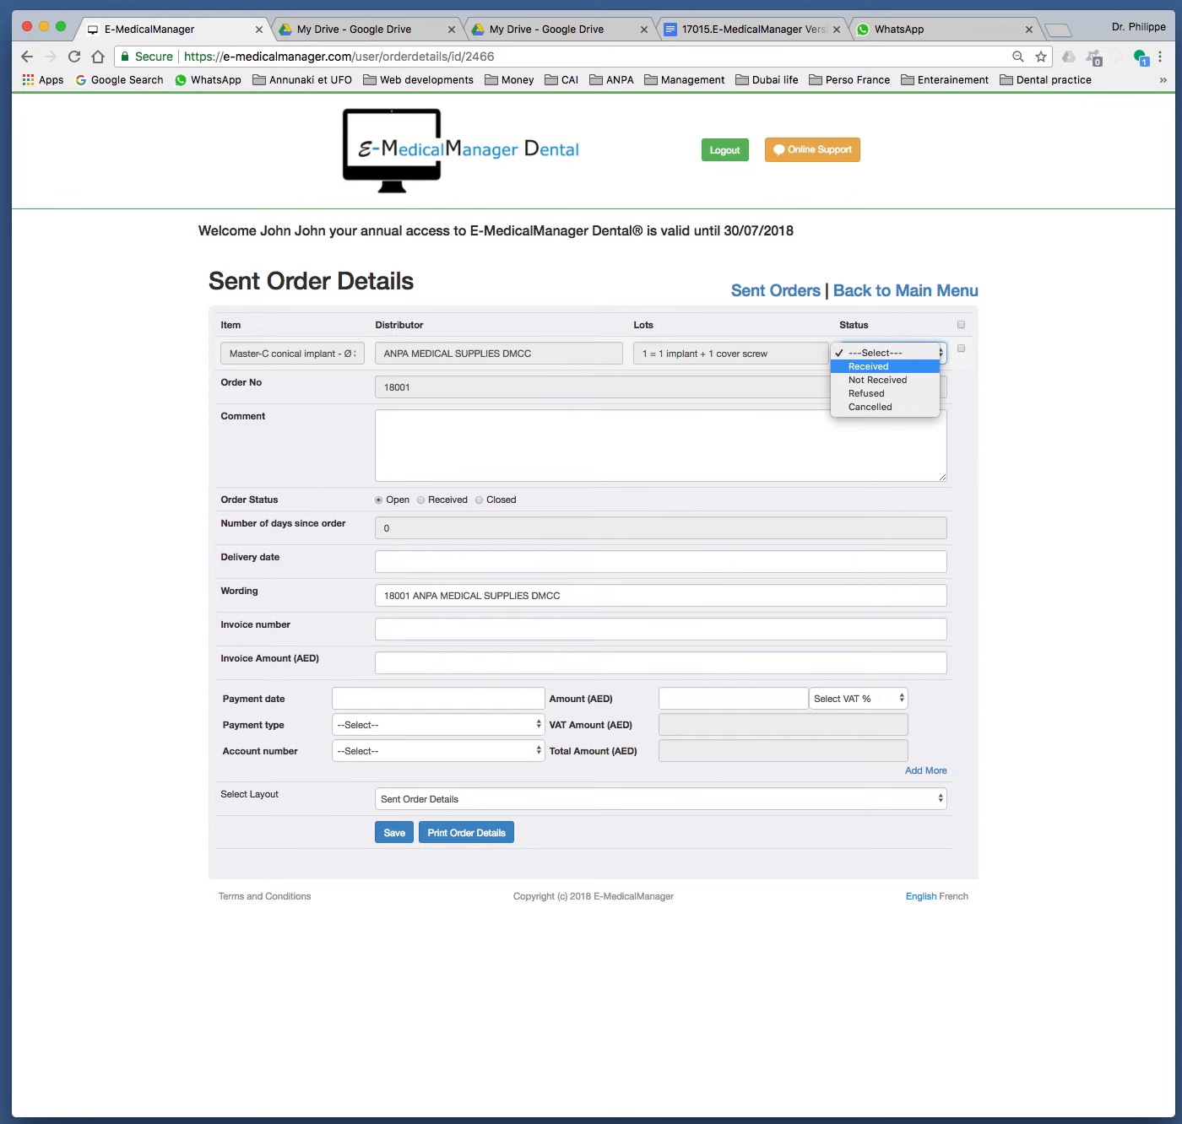
key("Return")
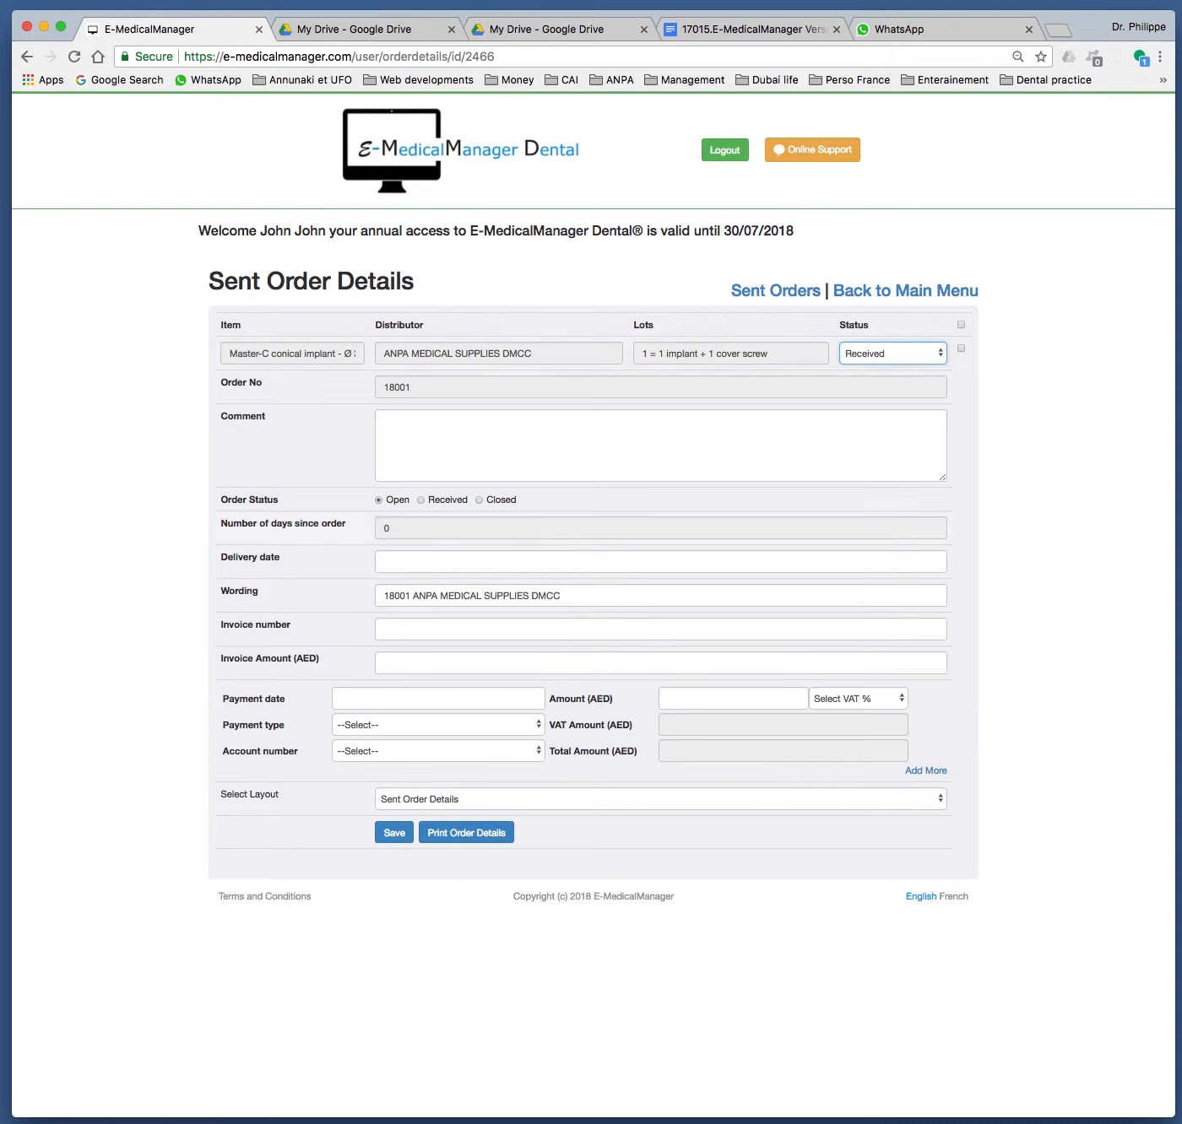
left_click(420, 500)
left_click(394, 833)
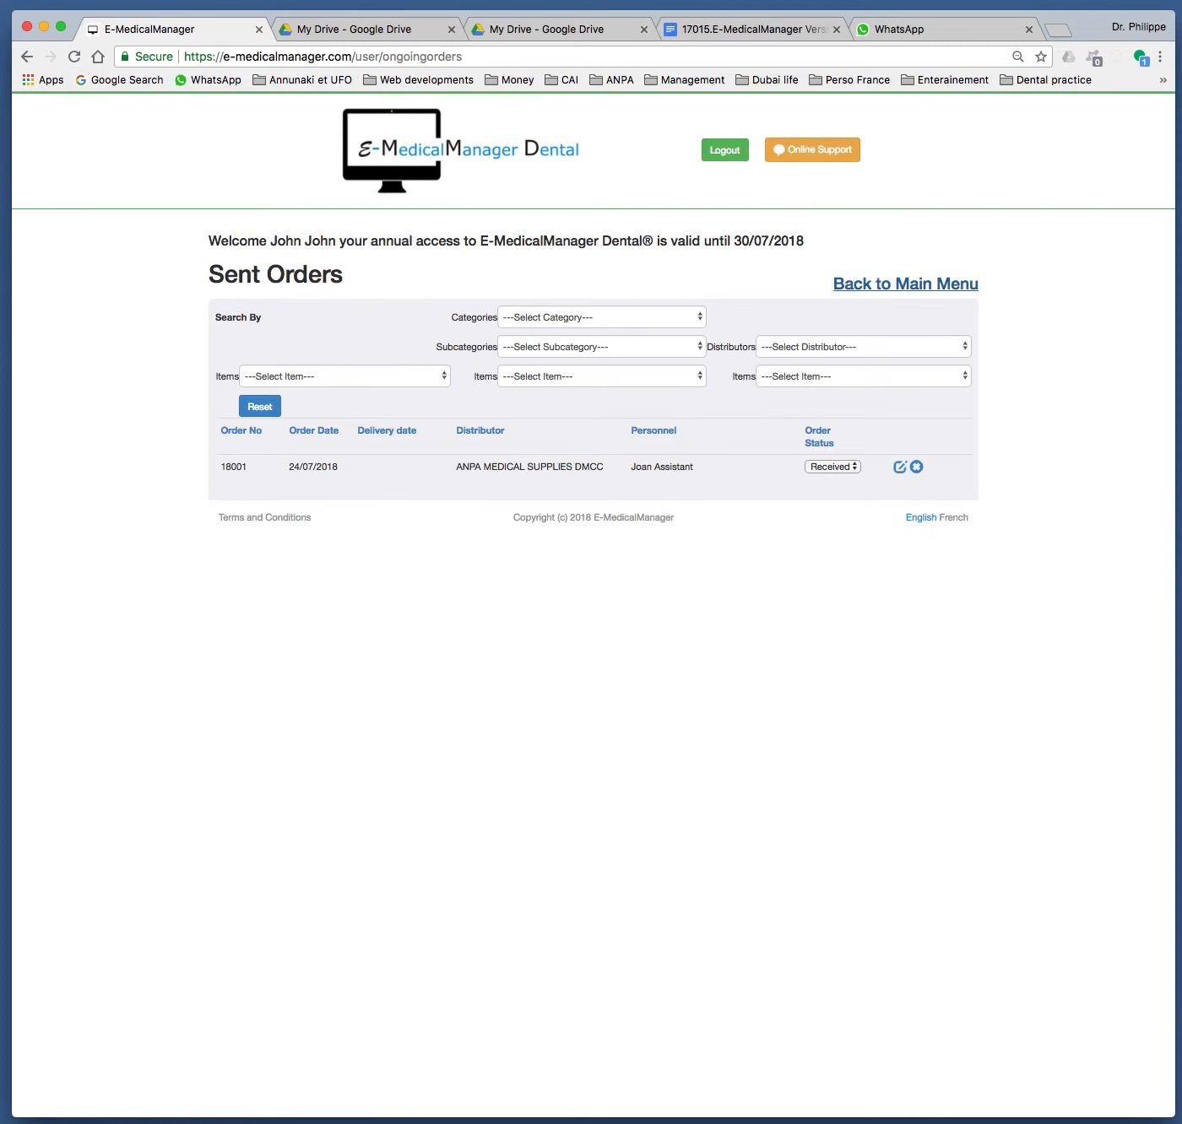
In Inventory & Traceability, assign the implant to the first listed practitioner, location Office #1 and status In Stock, and save the record.
left_click(905, 283)
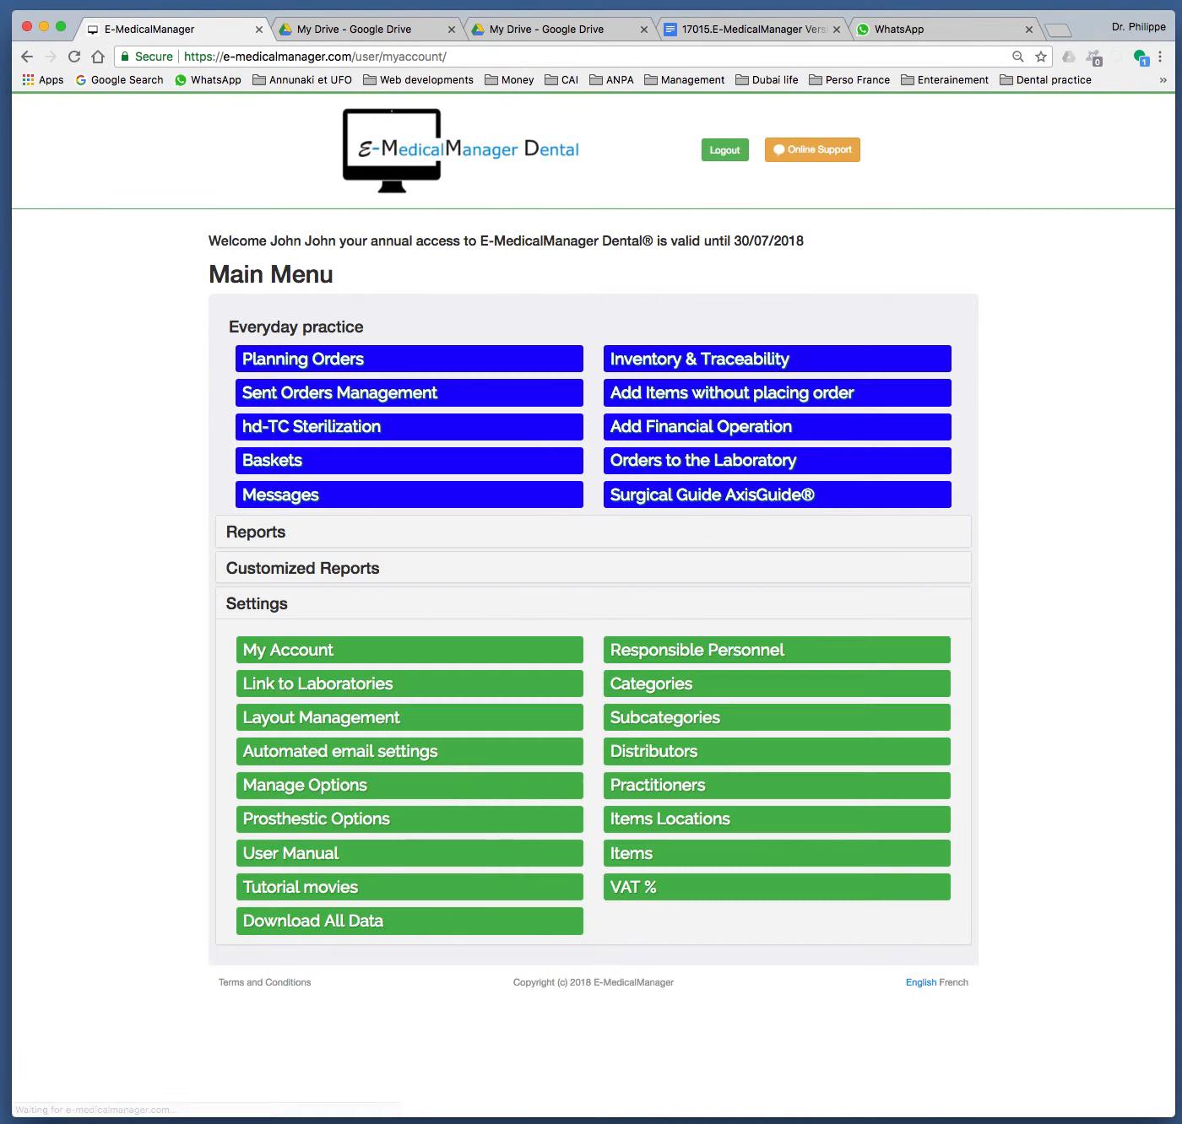
left_click(777, 359)
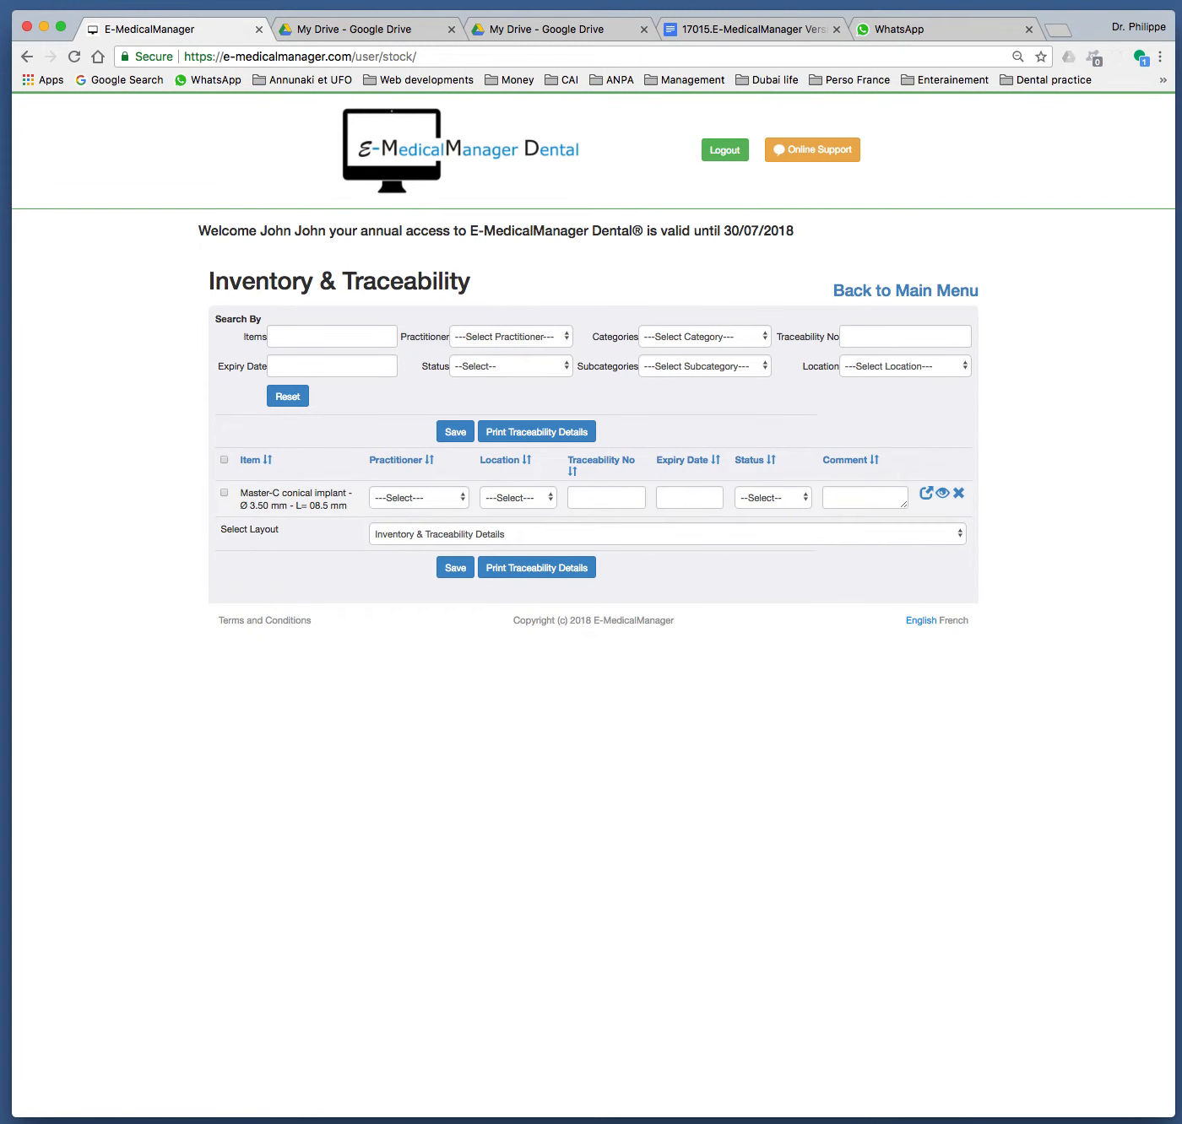
left_click(419, 497)
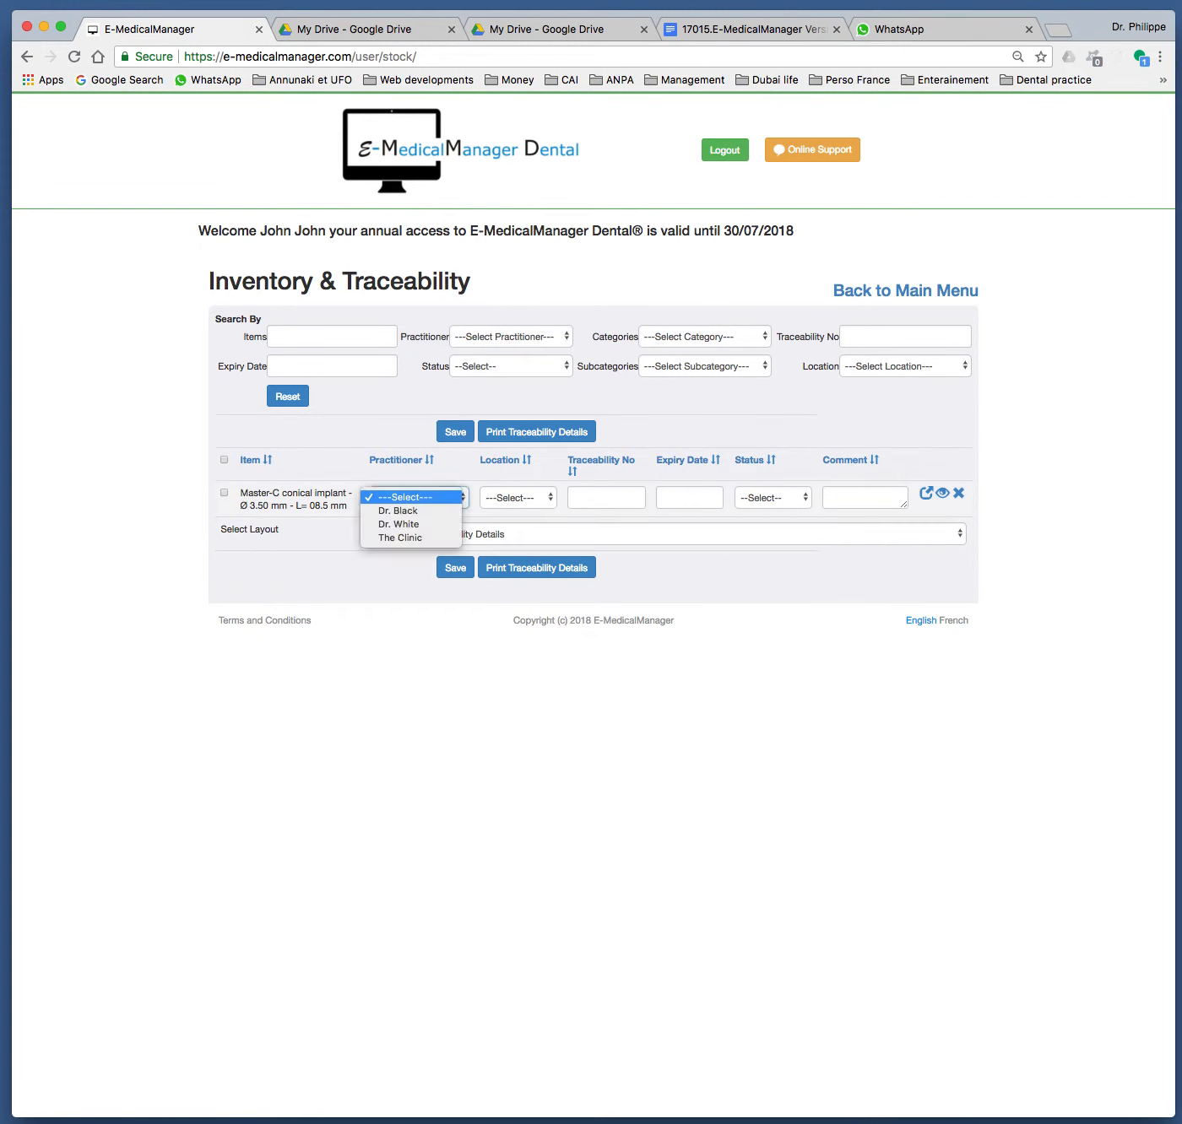
left_click(400, 511)
left_click(517, 498)
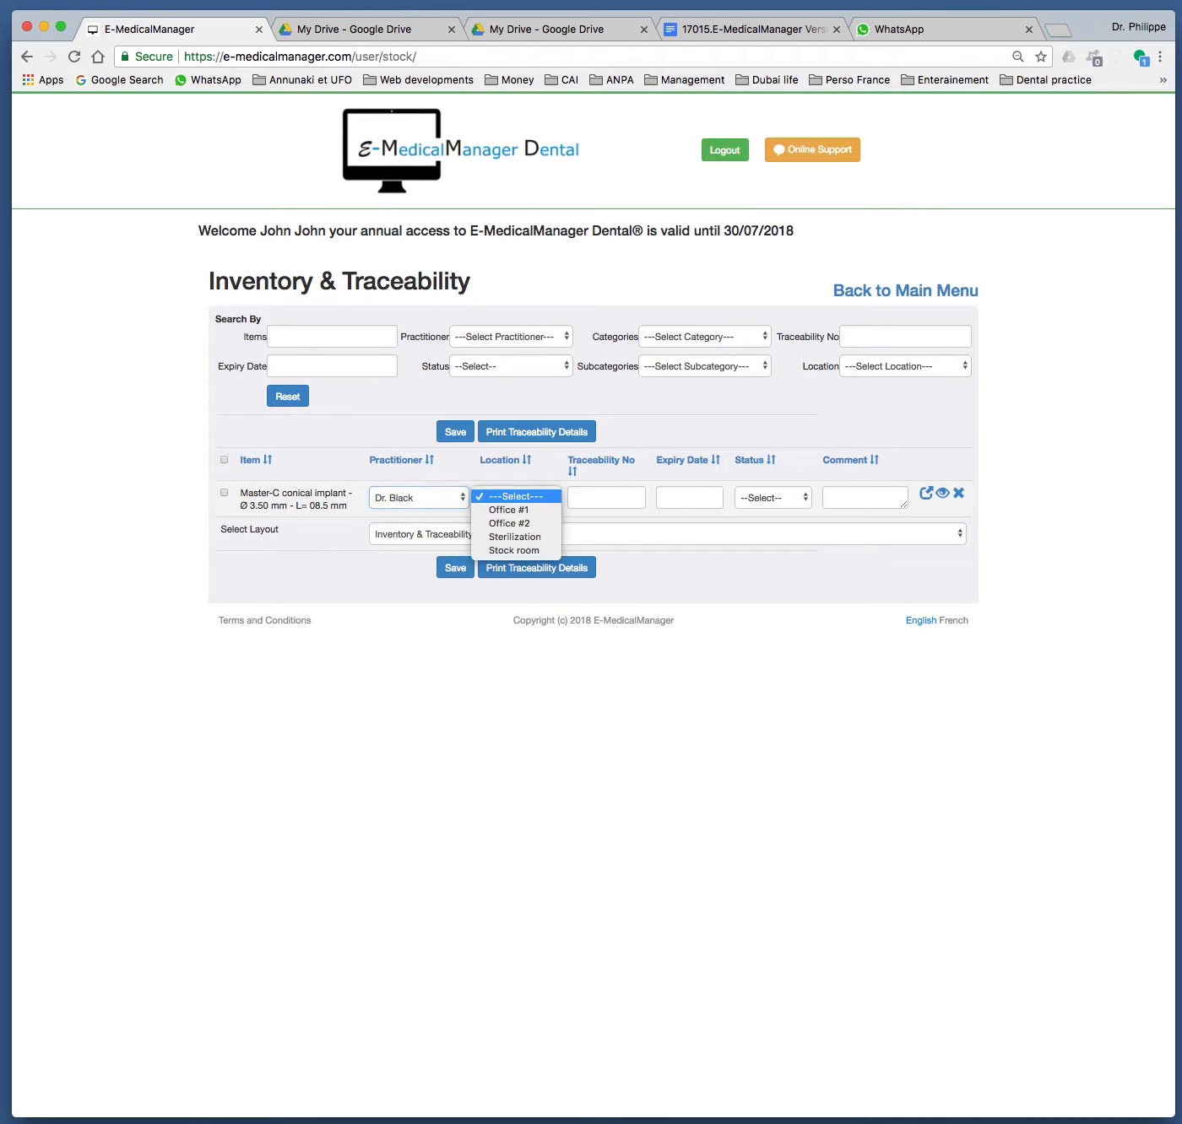
left_click(509, 510)
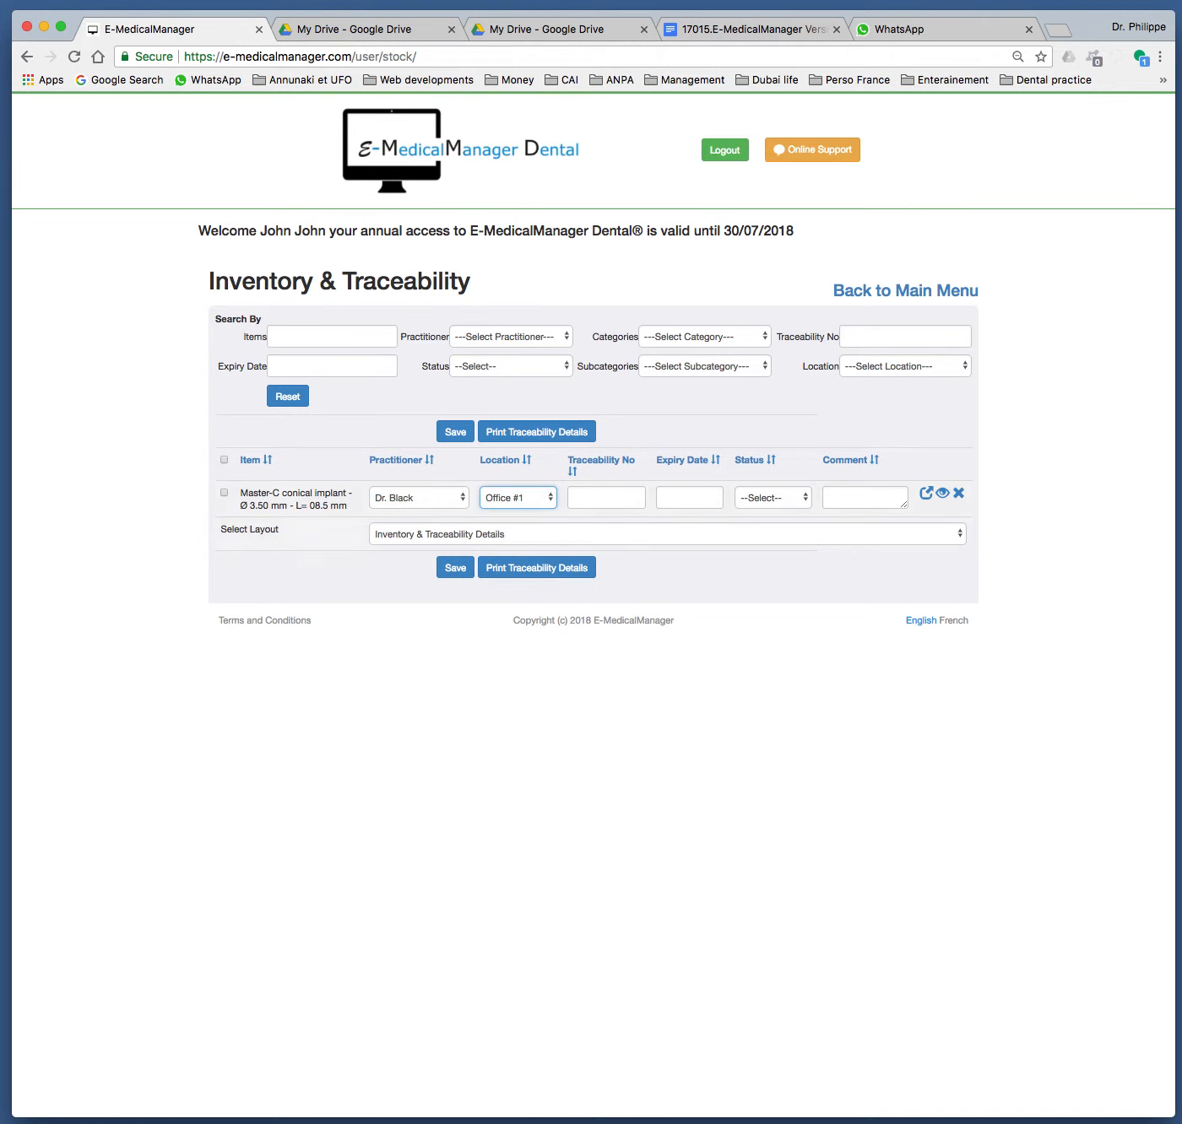
left_click(773, 497)
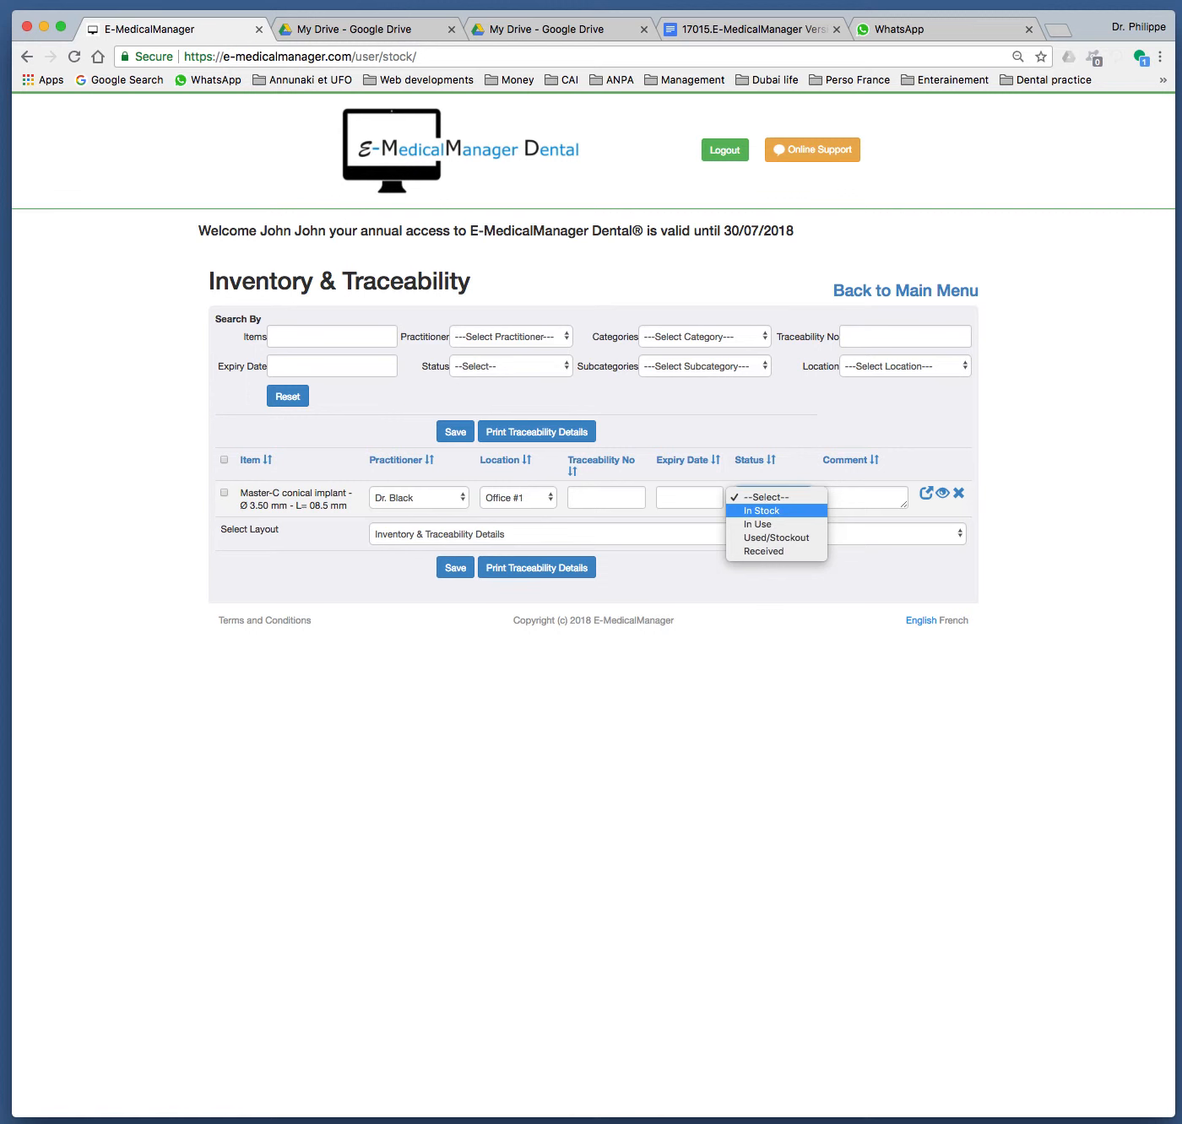
left_click(764, 510)
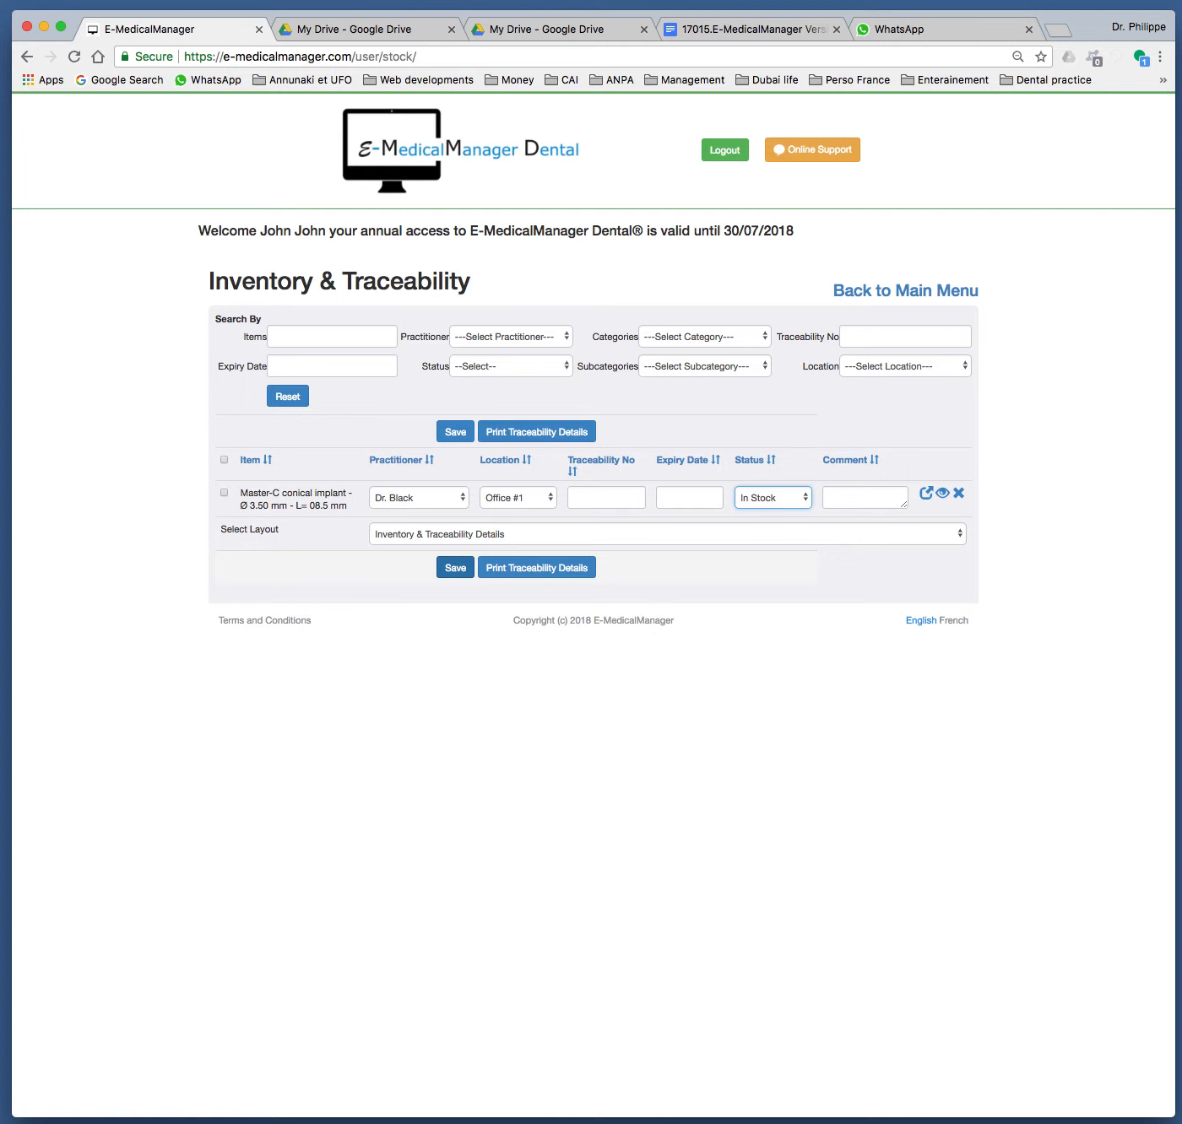
left_click(455, 567)
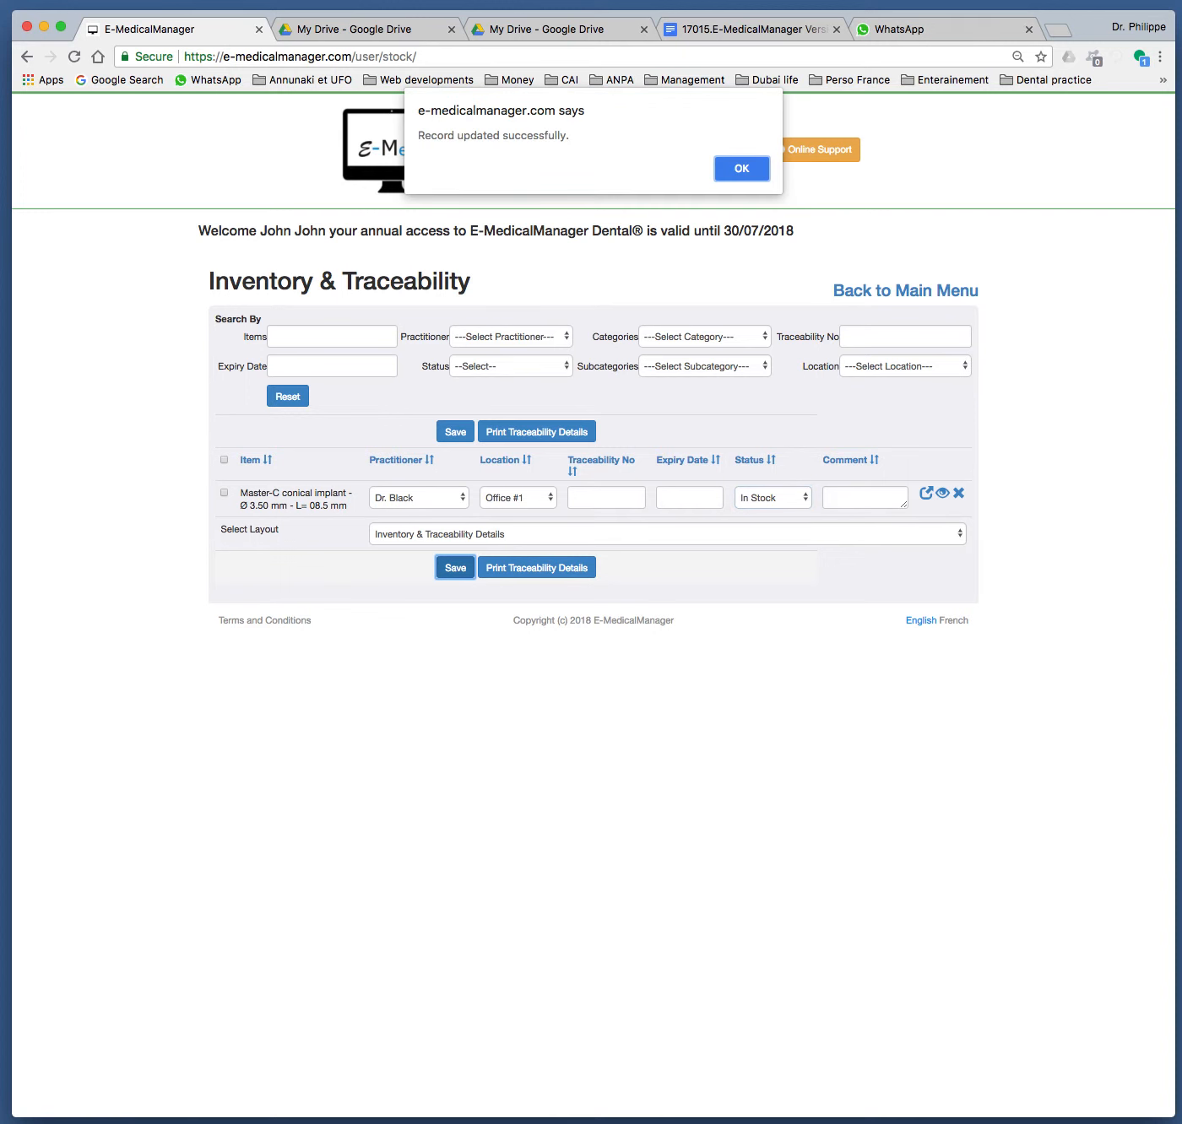
key("Return")
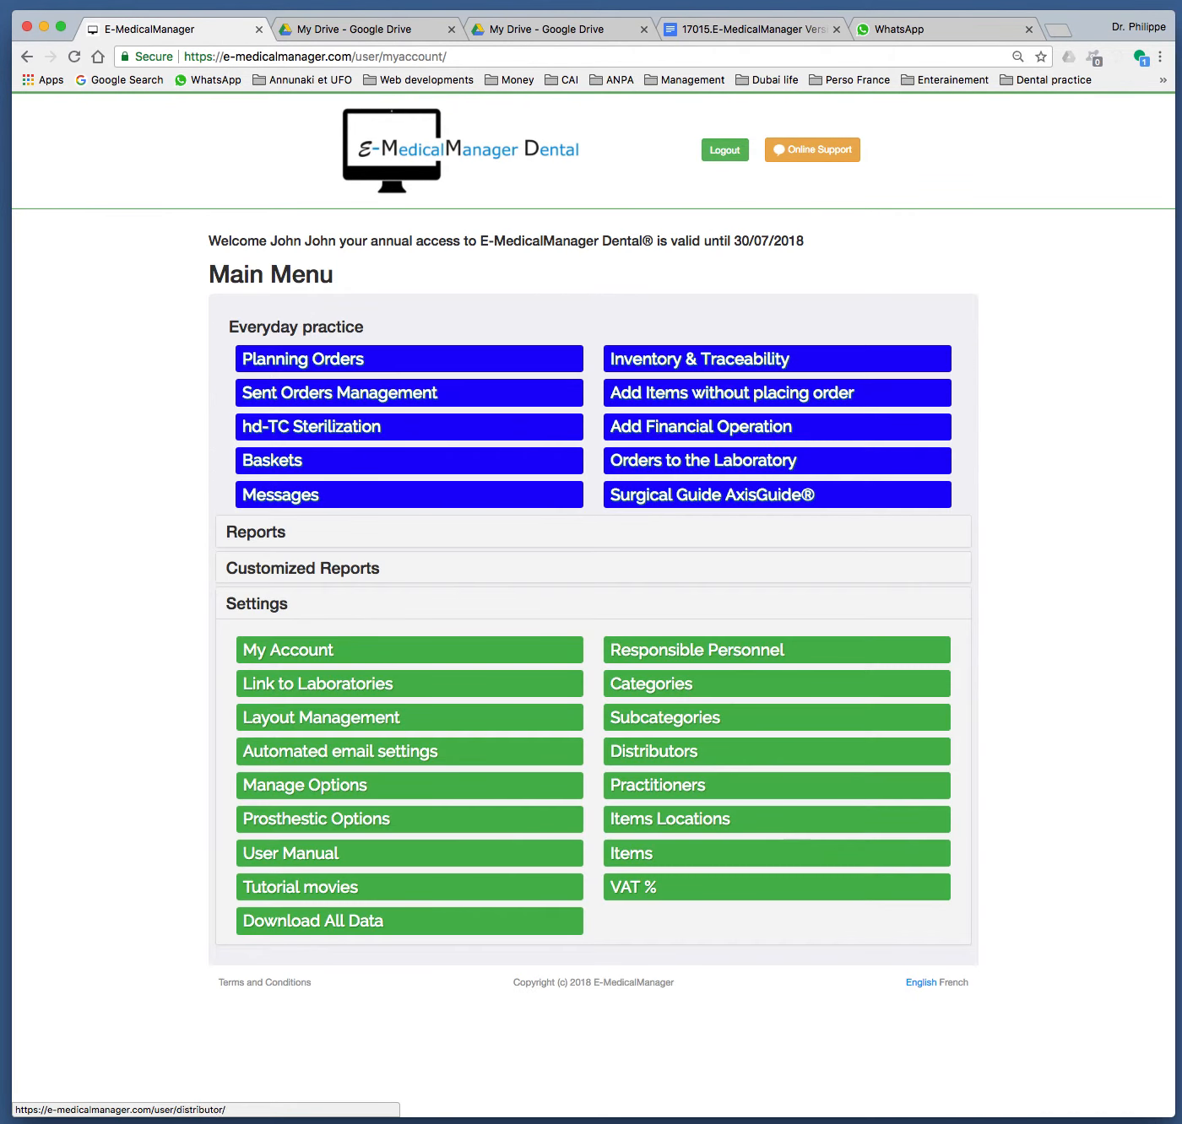
Open the Gloves Dental Grip COATS Powder-Free Nitrile item for editing and examine its lot definition.
left_click(632, 853)
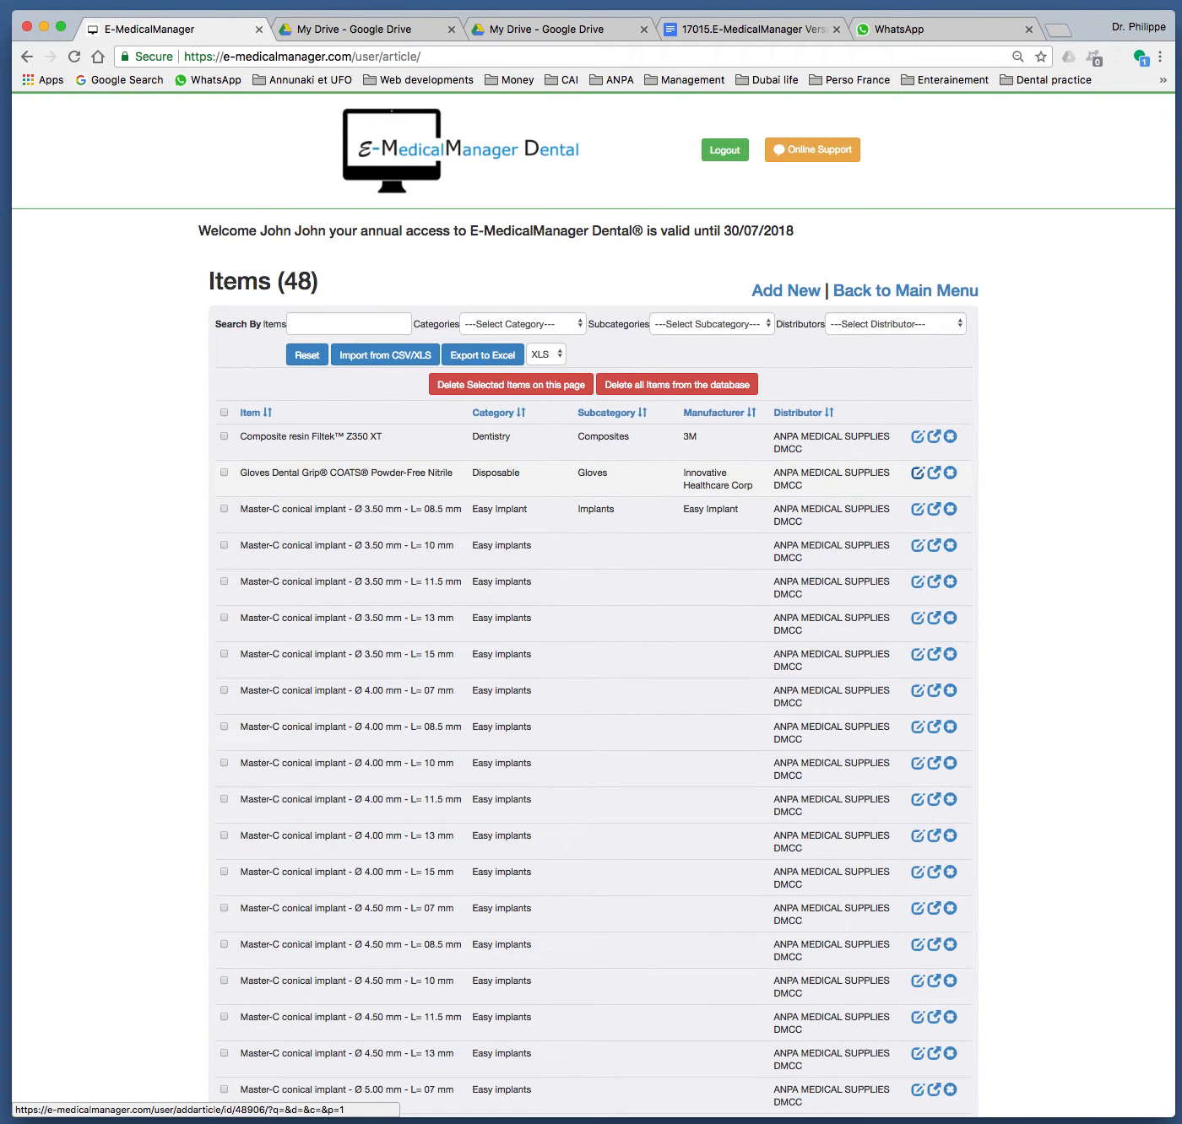
left_click(917, 473)
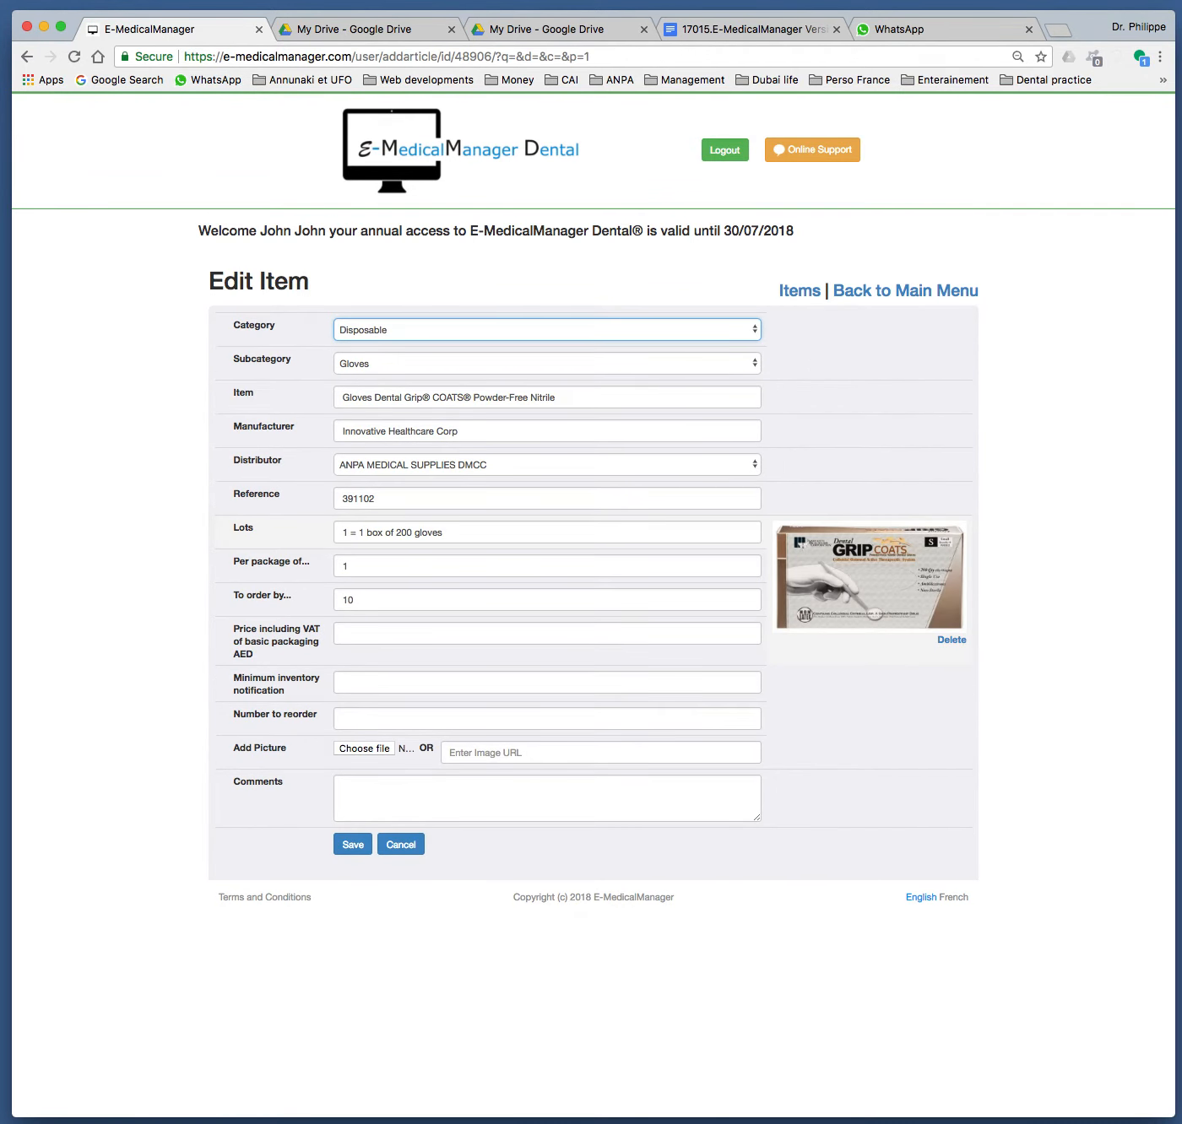
triple_click(428, 532)
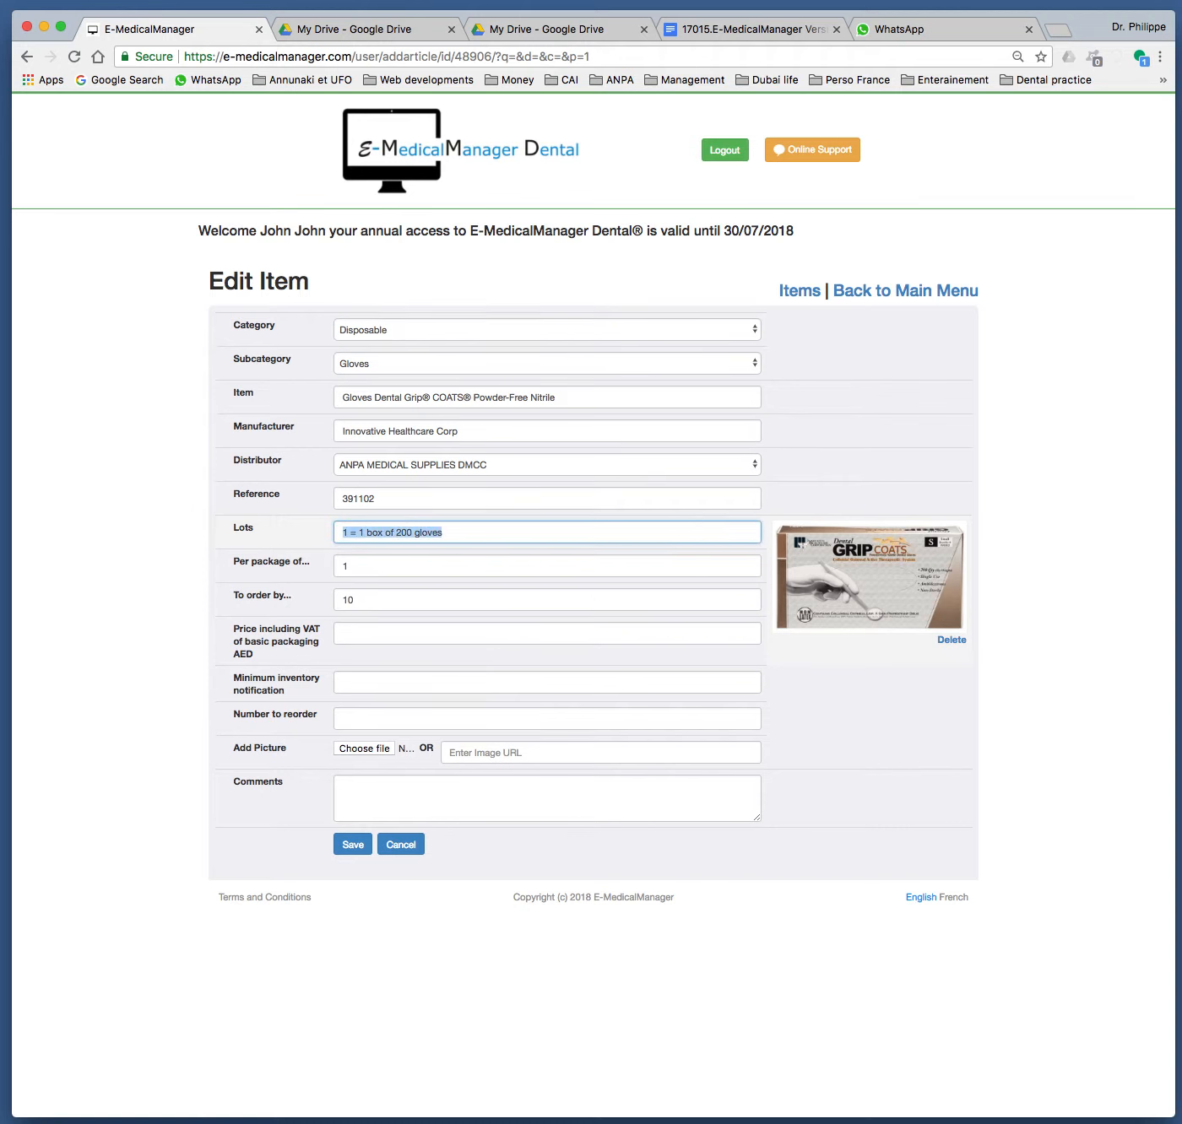
left_click(444, 533)
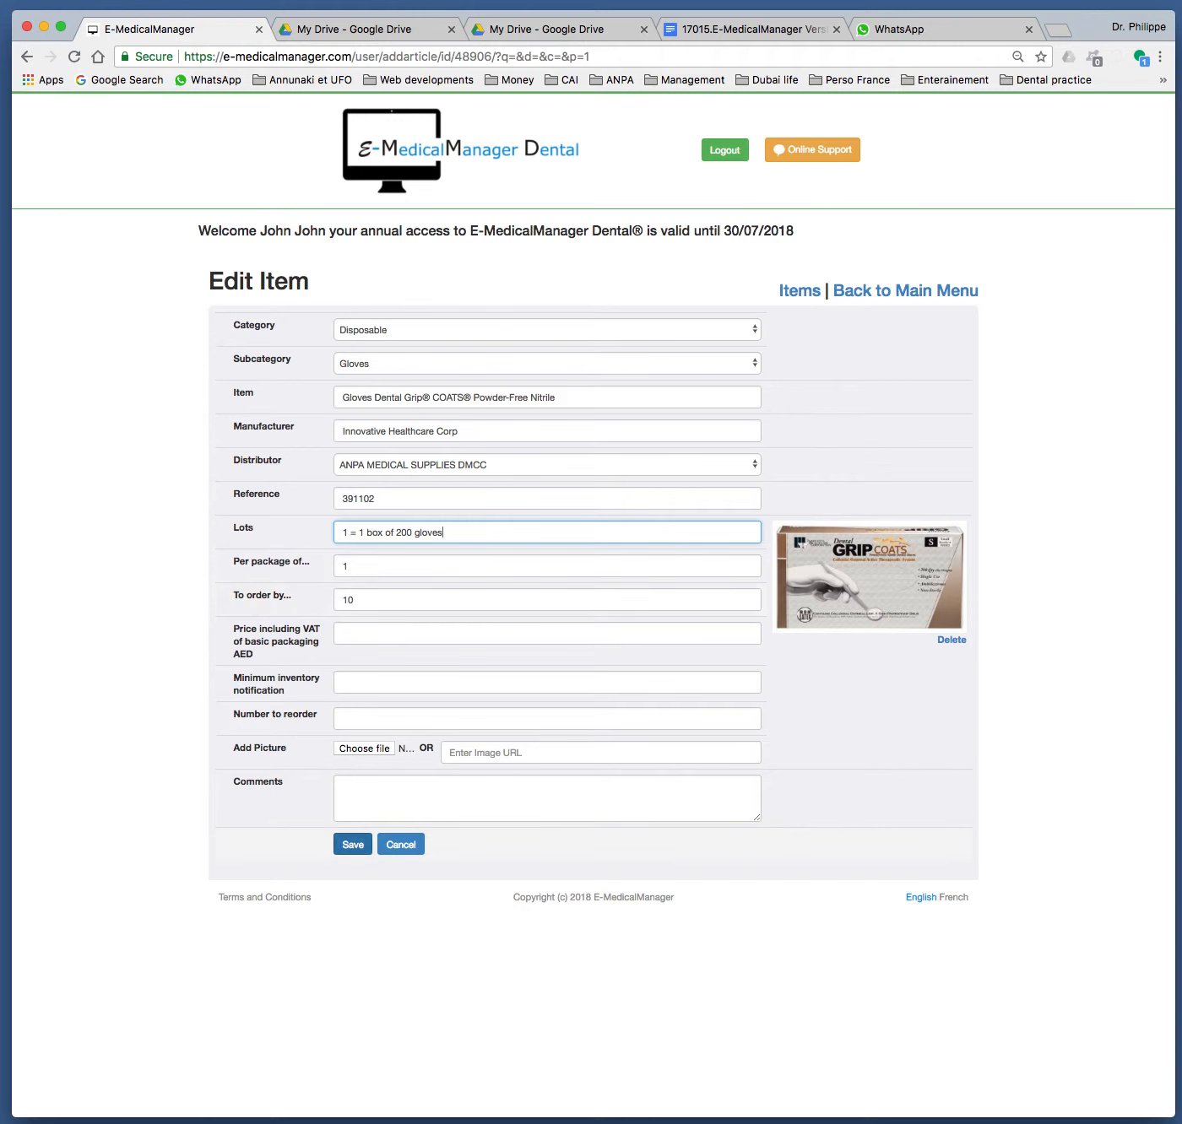
Save the gloves item record and go to Planning Orders.
left_click(352, 844)
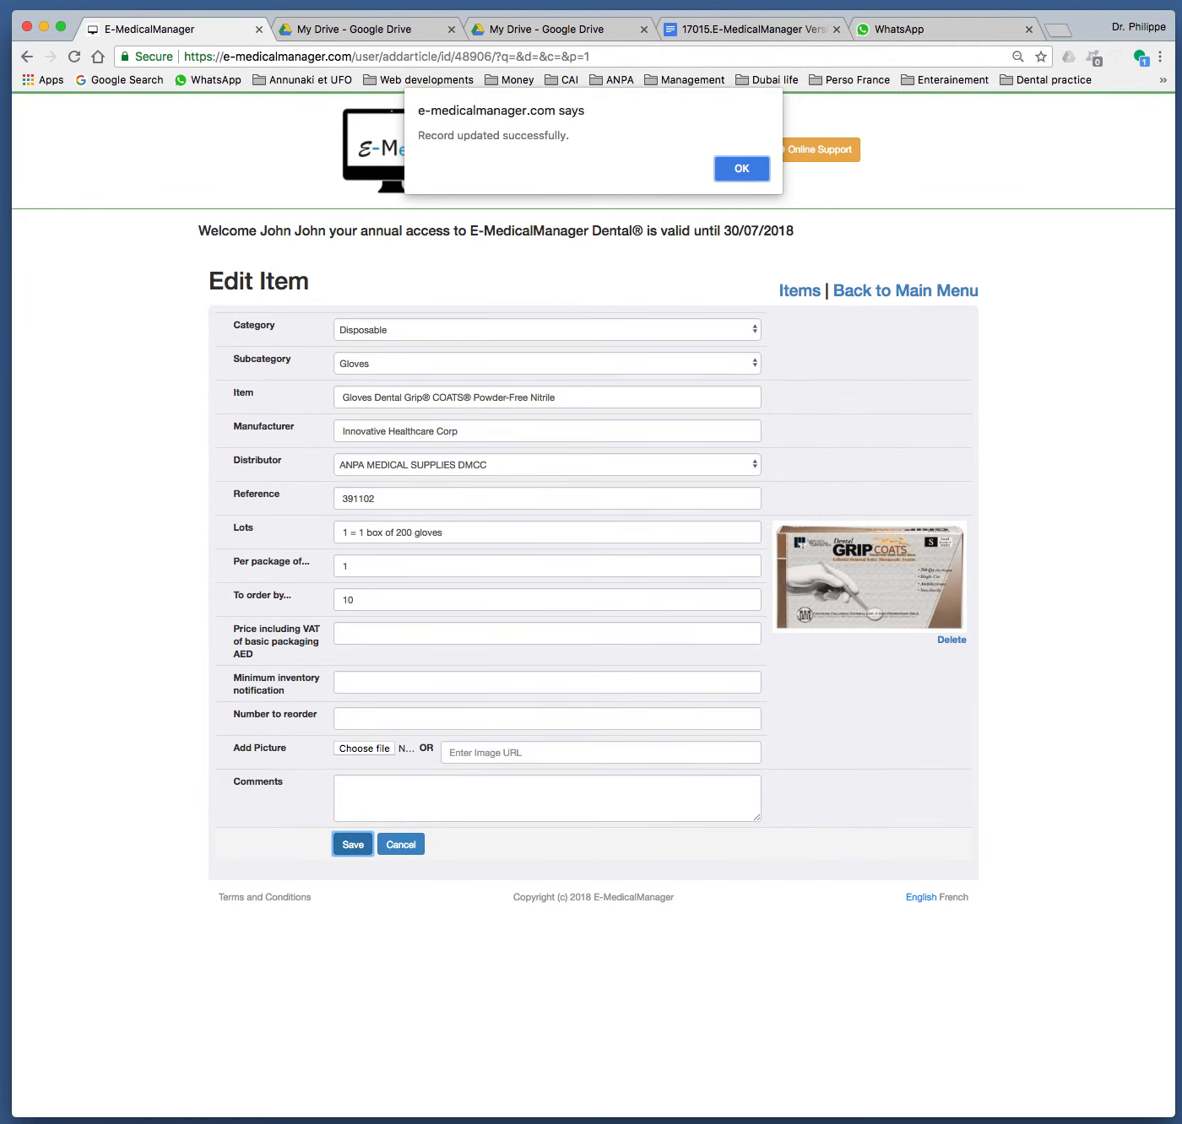
key("Return")
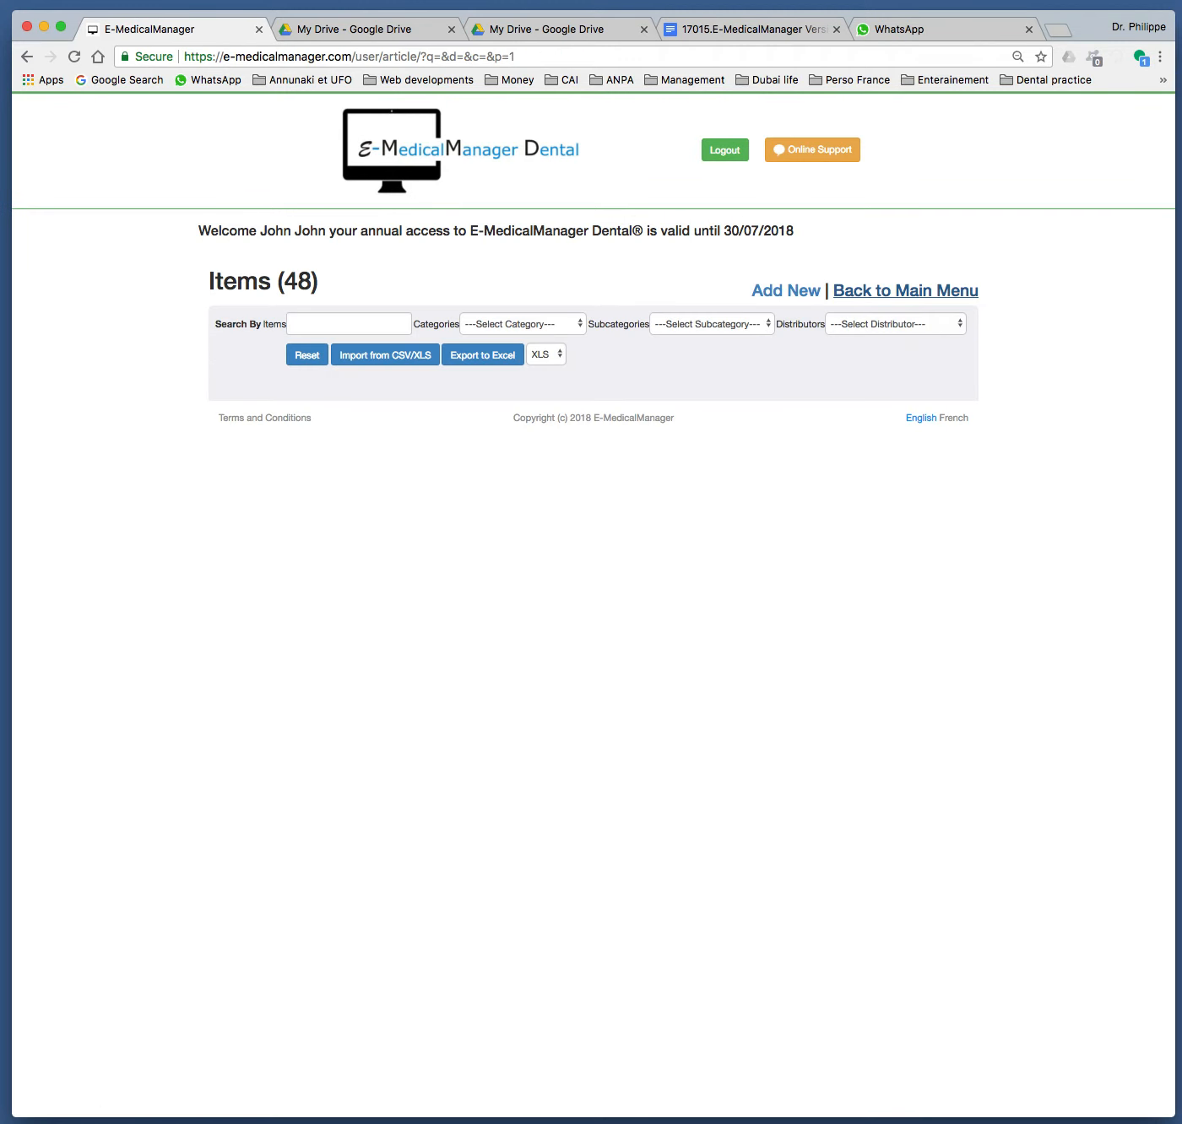
left_click(905, 291)
left_click(302, 359)
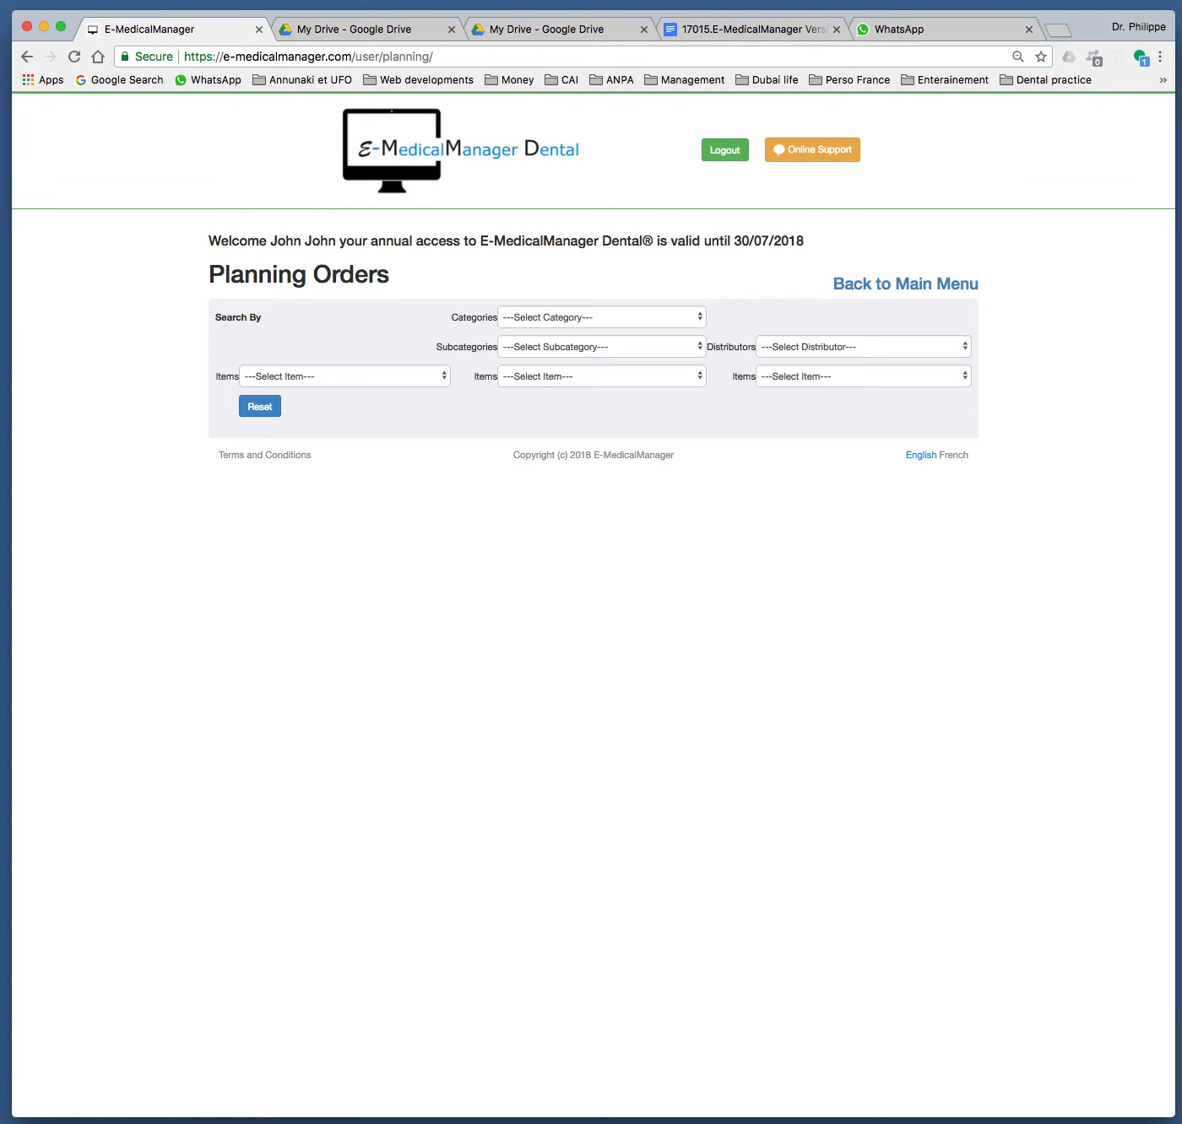
Plan an order for the Gloves Dental Grip COATS Powder-Free Nitrile item with quantity 10, and save it.
left_click(345, 376)
left_click(354, 403)
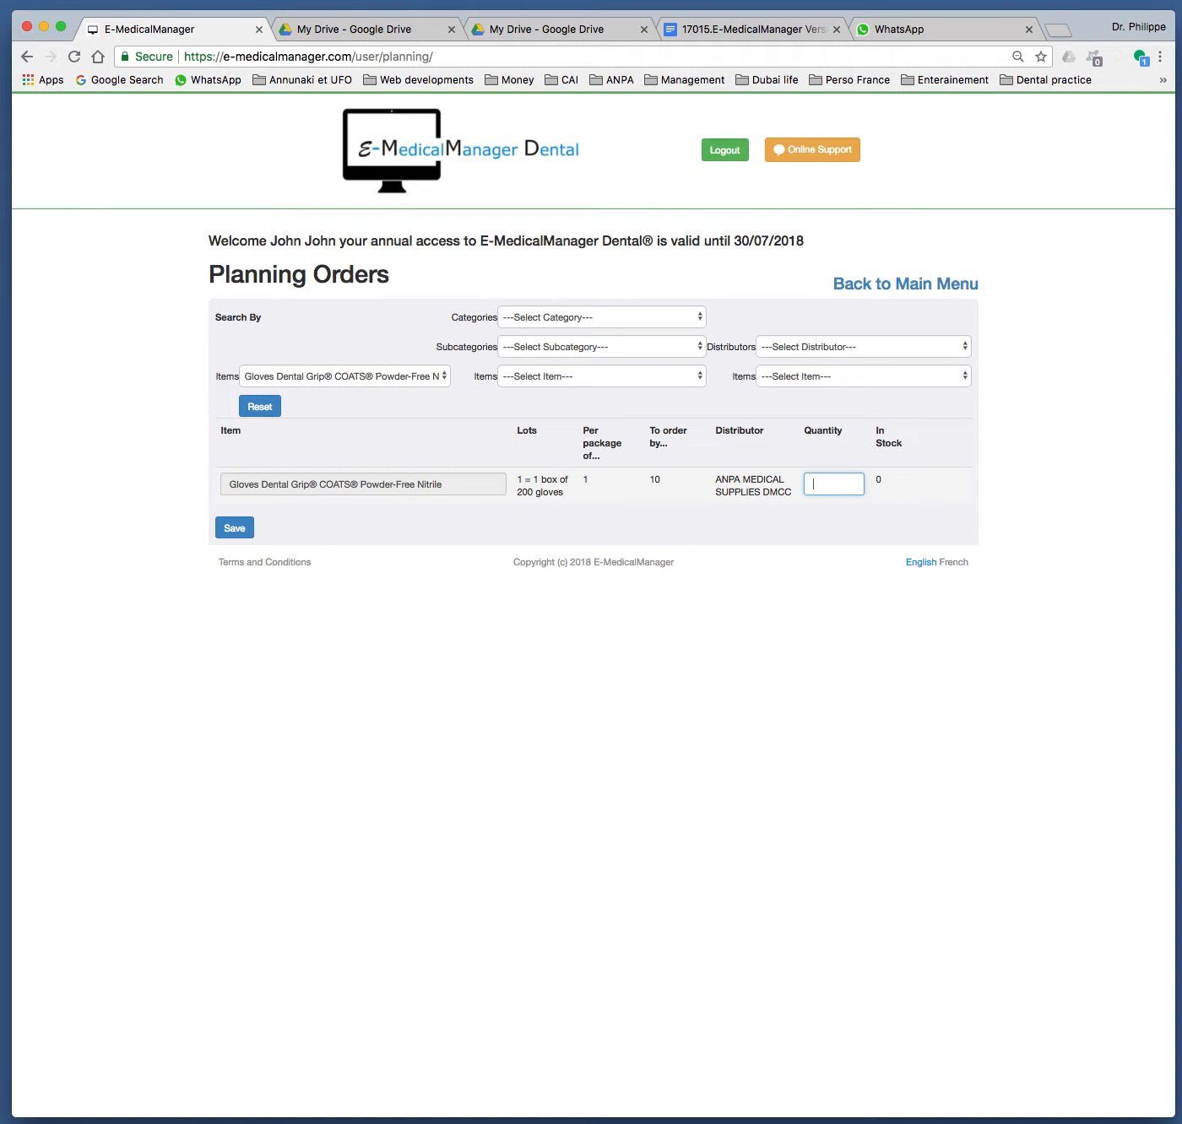
type("10")
key("Tab")
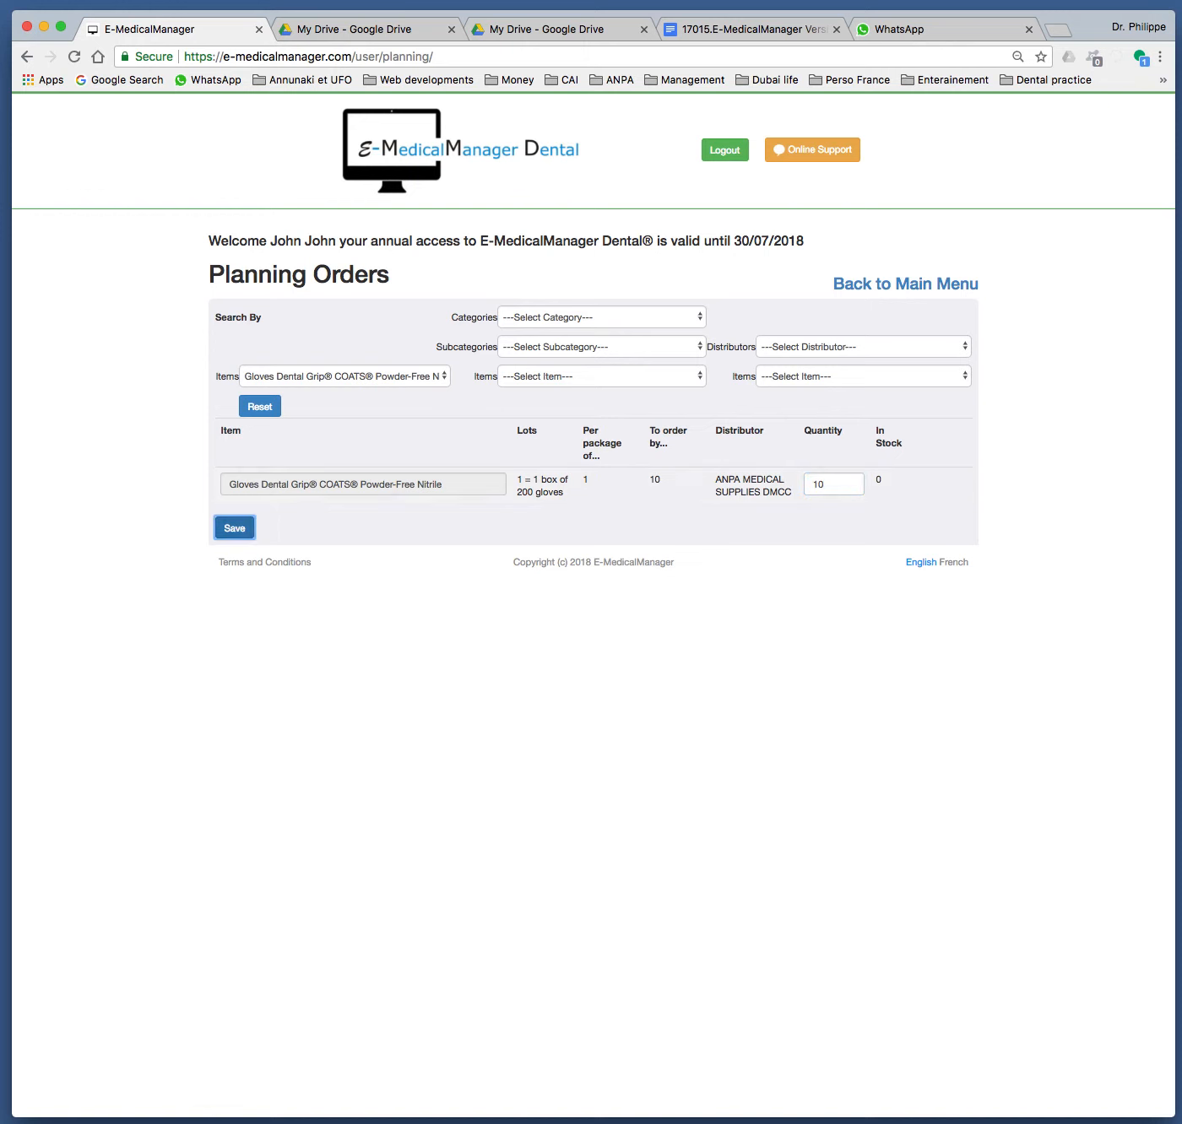
key("Return")
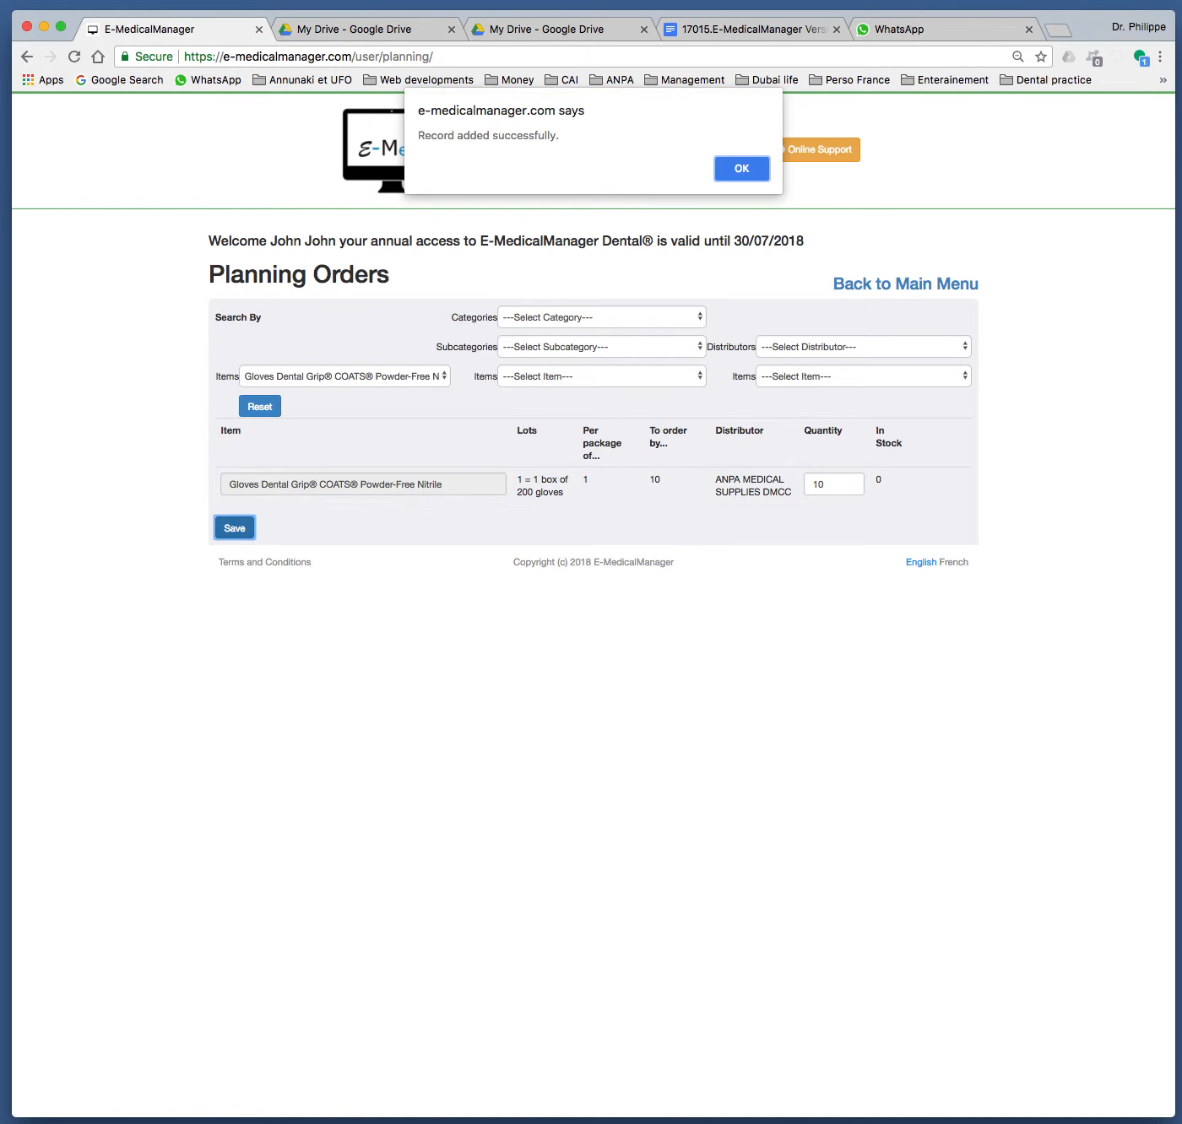
key("Return")
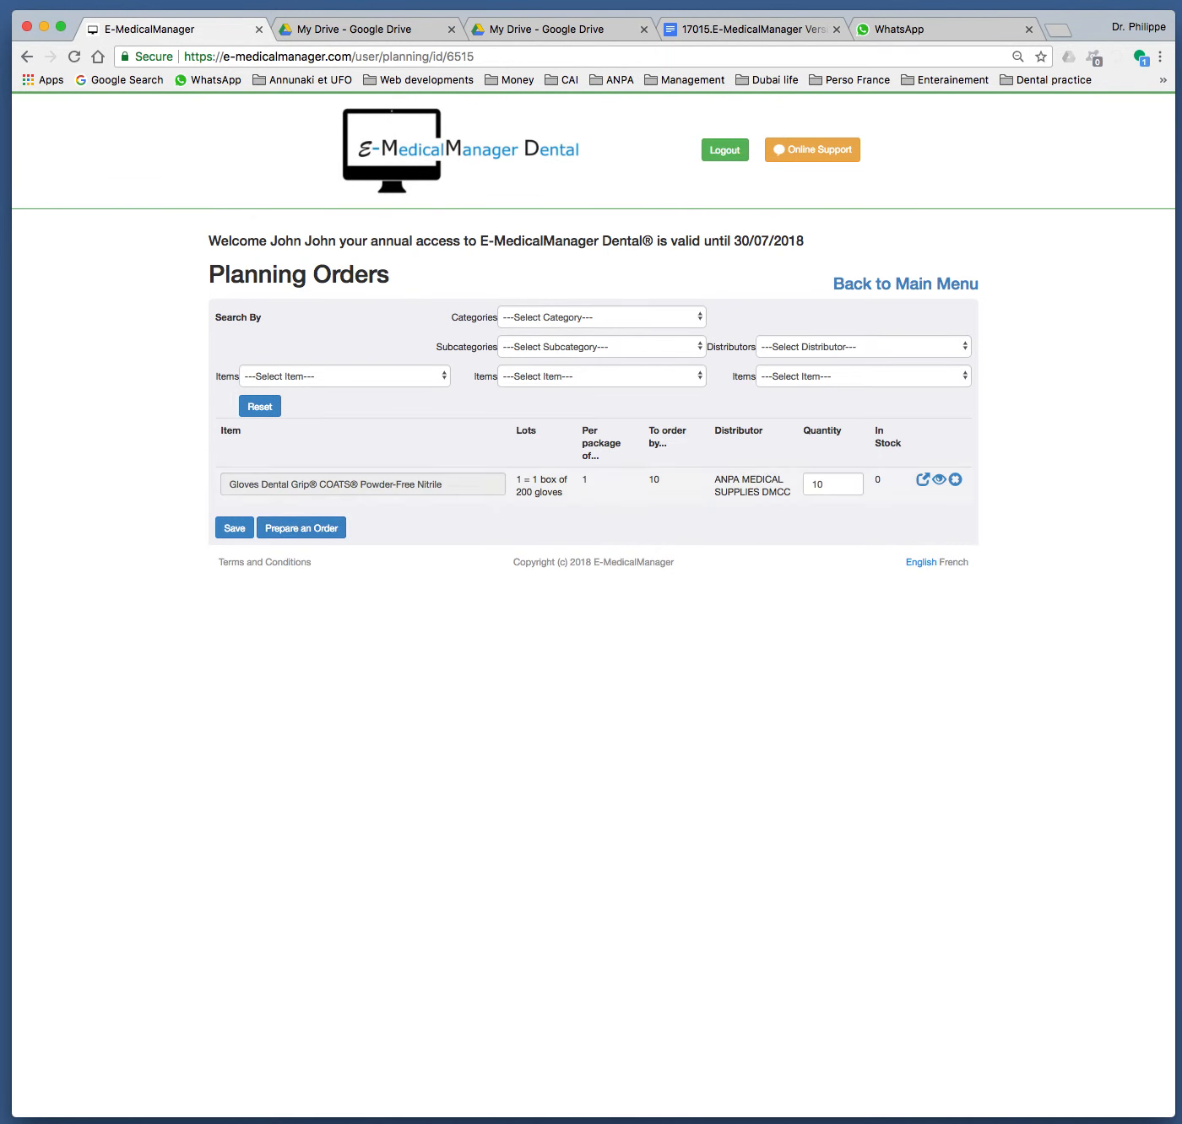
Prepare the gloves order with the listed assistant as staff, distributor ANPA MEDICAL SUPPLIES DMCC and practitioner The Clinic, and view the order.
left_click(300, 528)
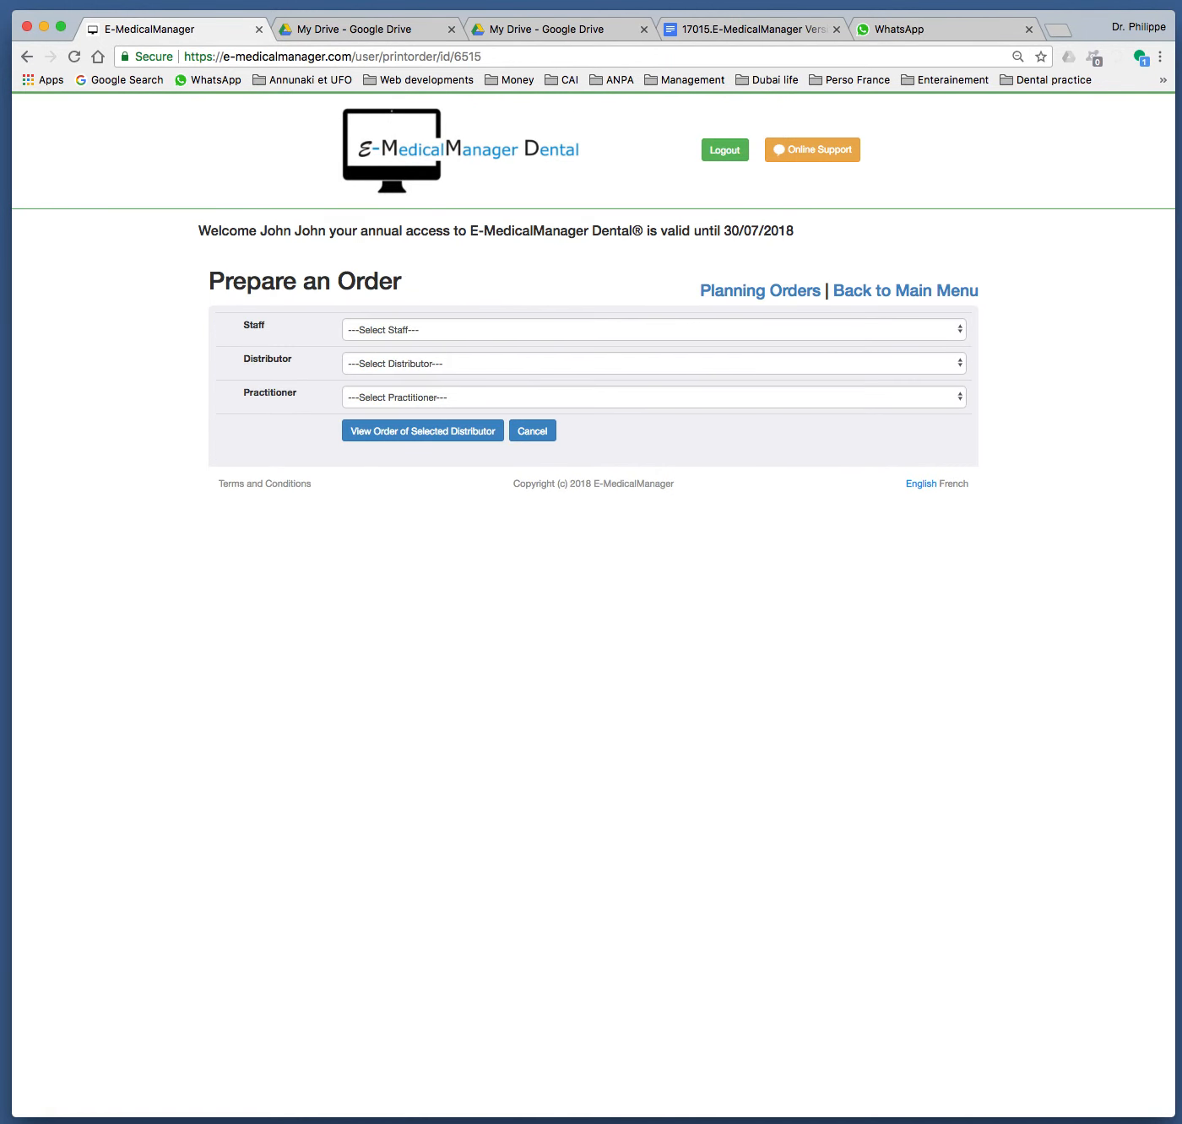
left_click(653, 330)
left_click(383, 342)
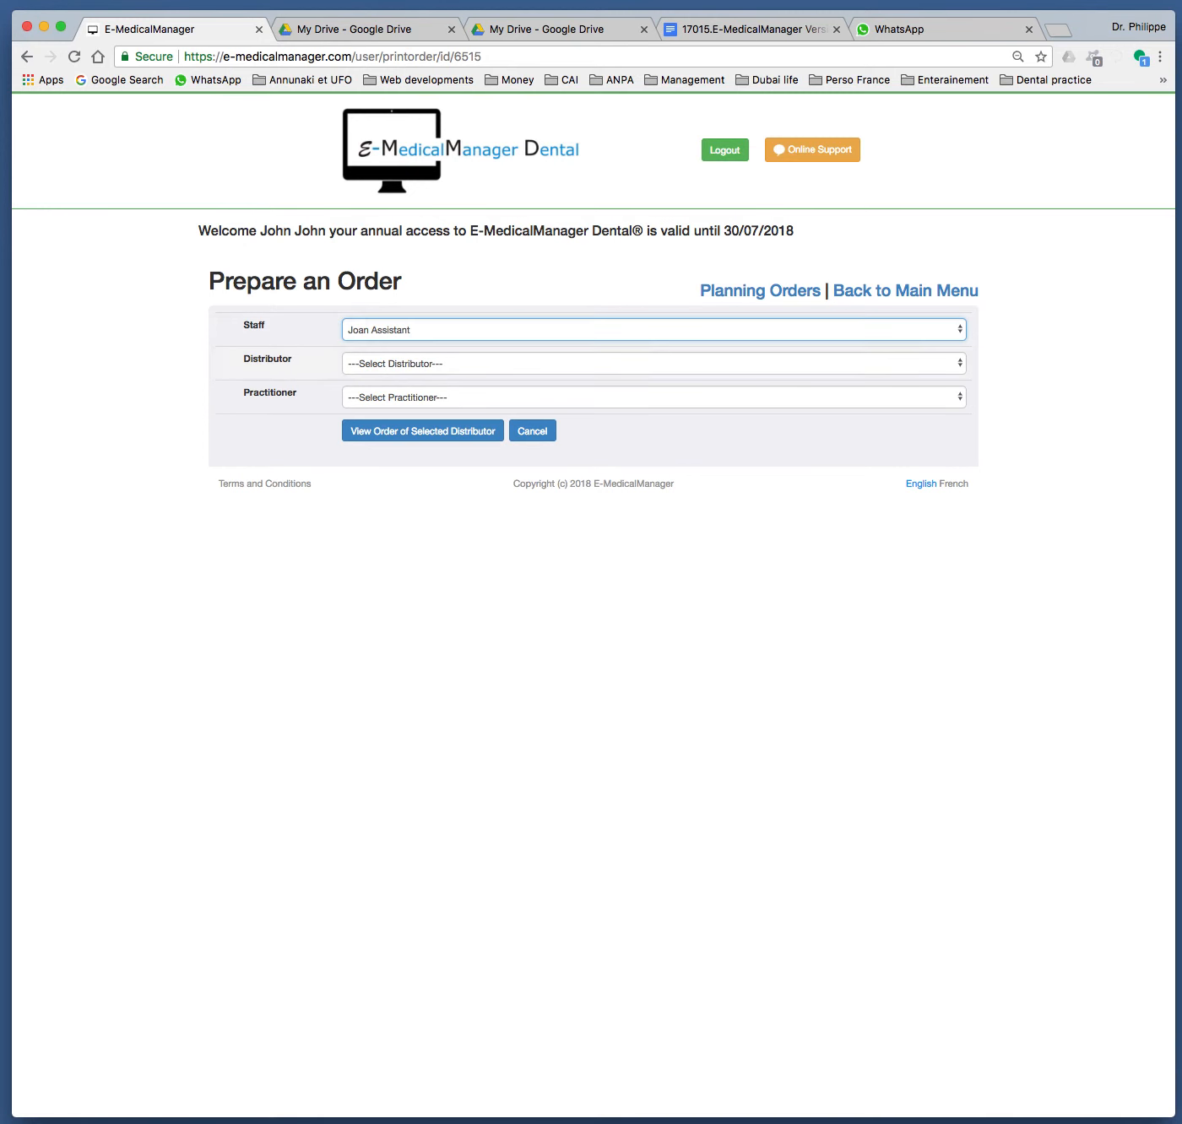
left_click(654, 362)
left_click(424, 378)
left_click(653, 396)
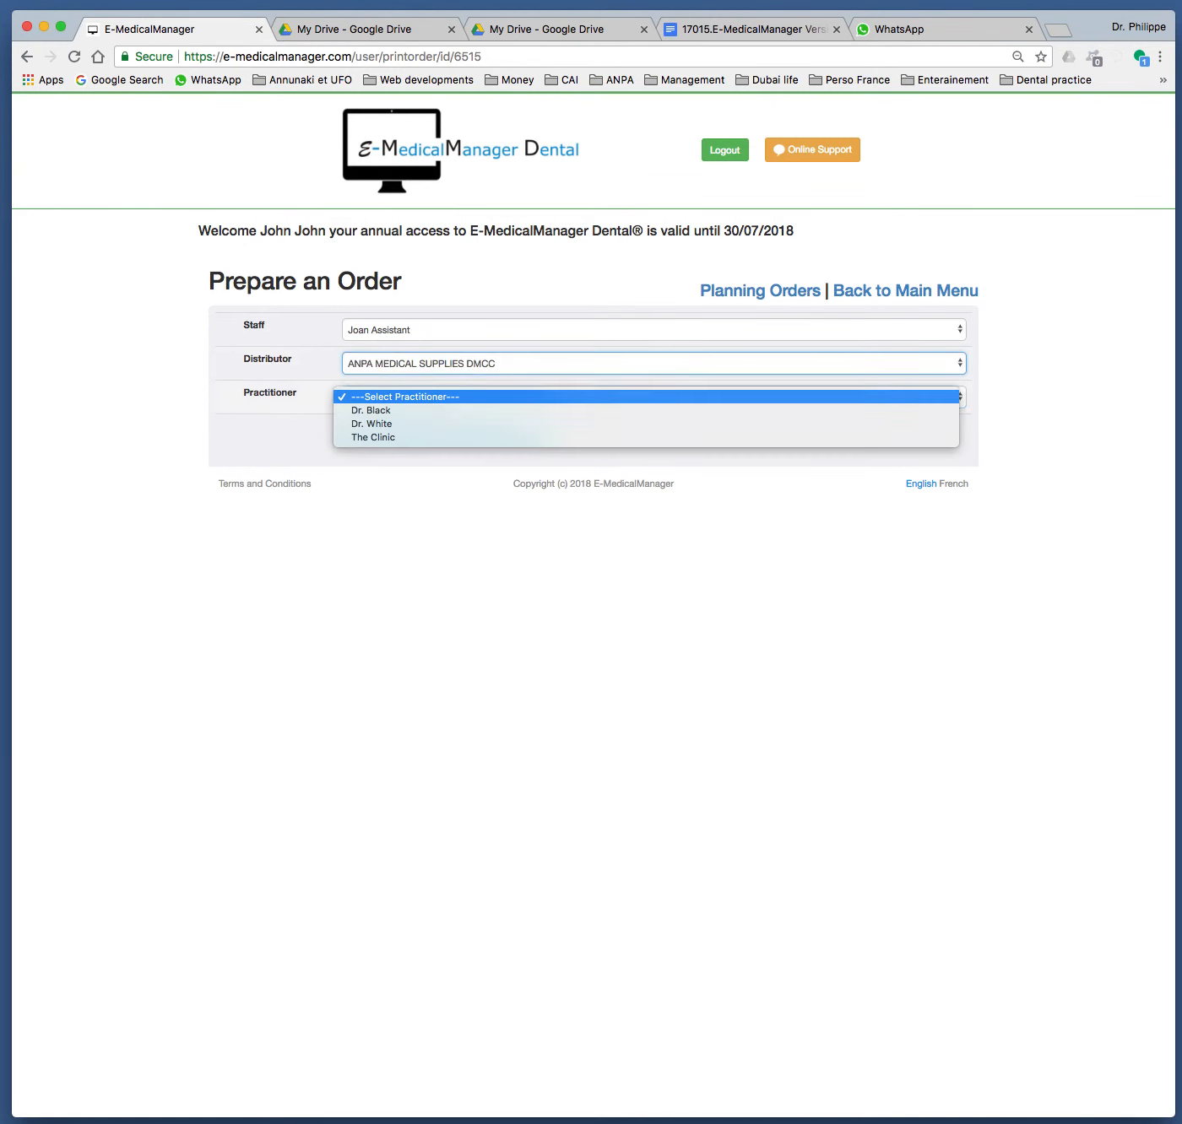
left_click(371, 410)
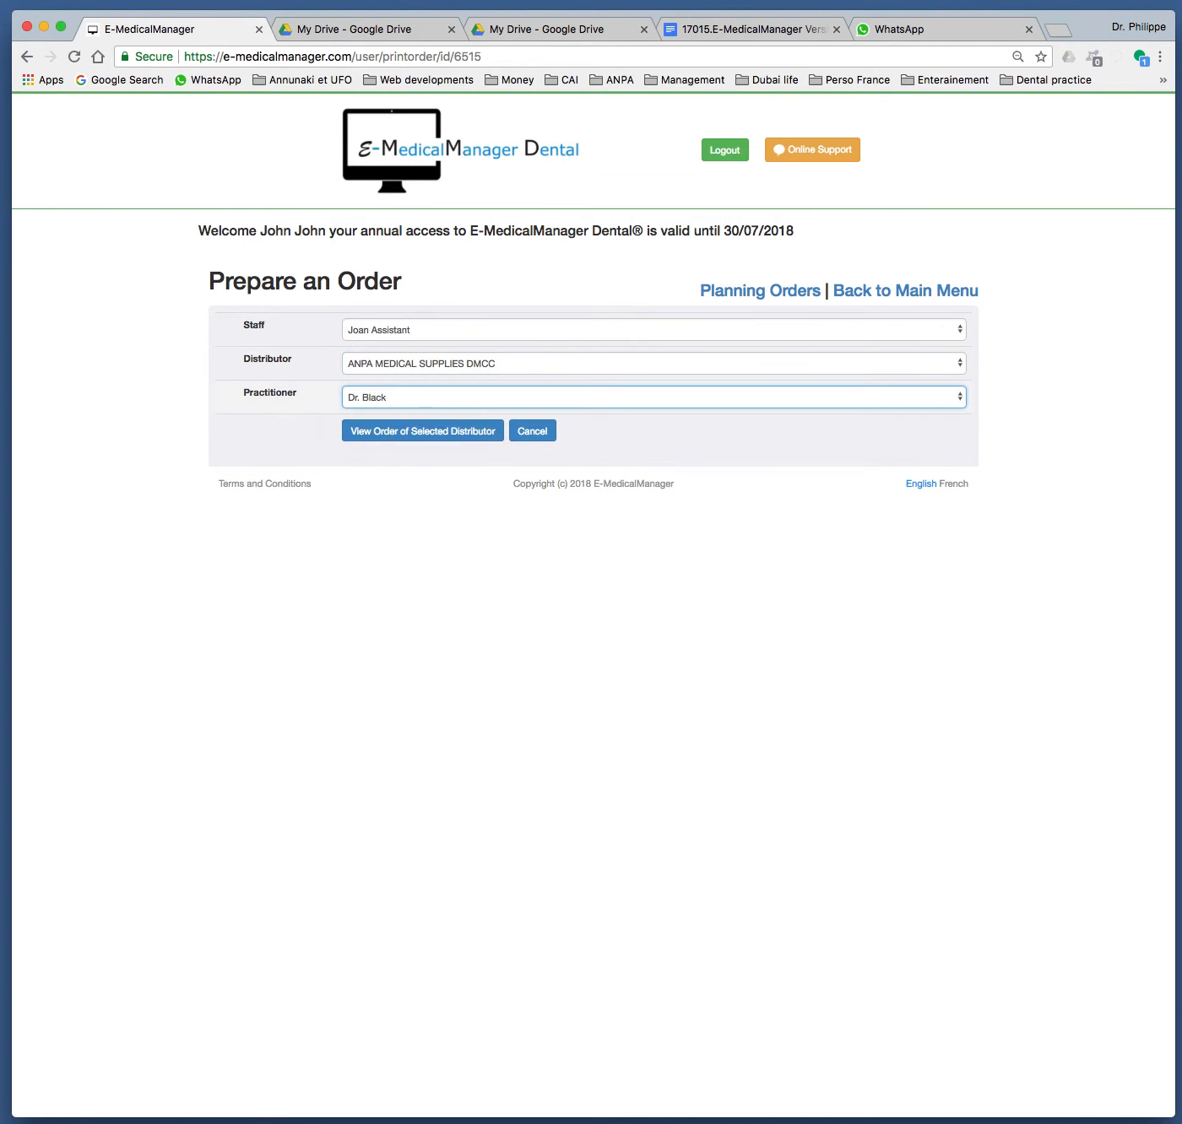
left_click(425, 397)
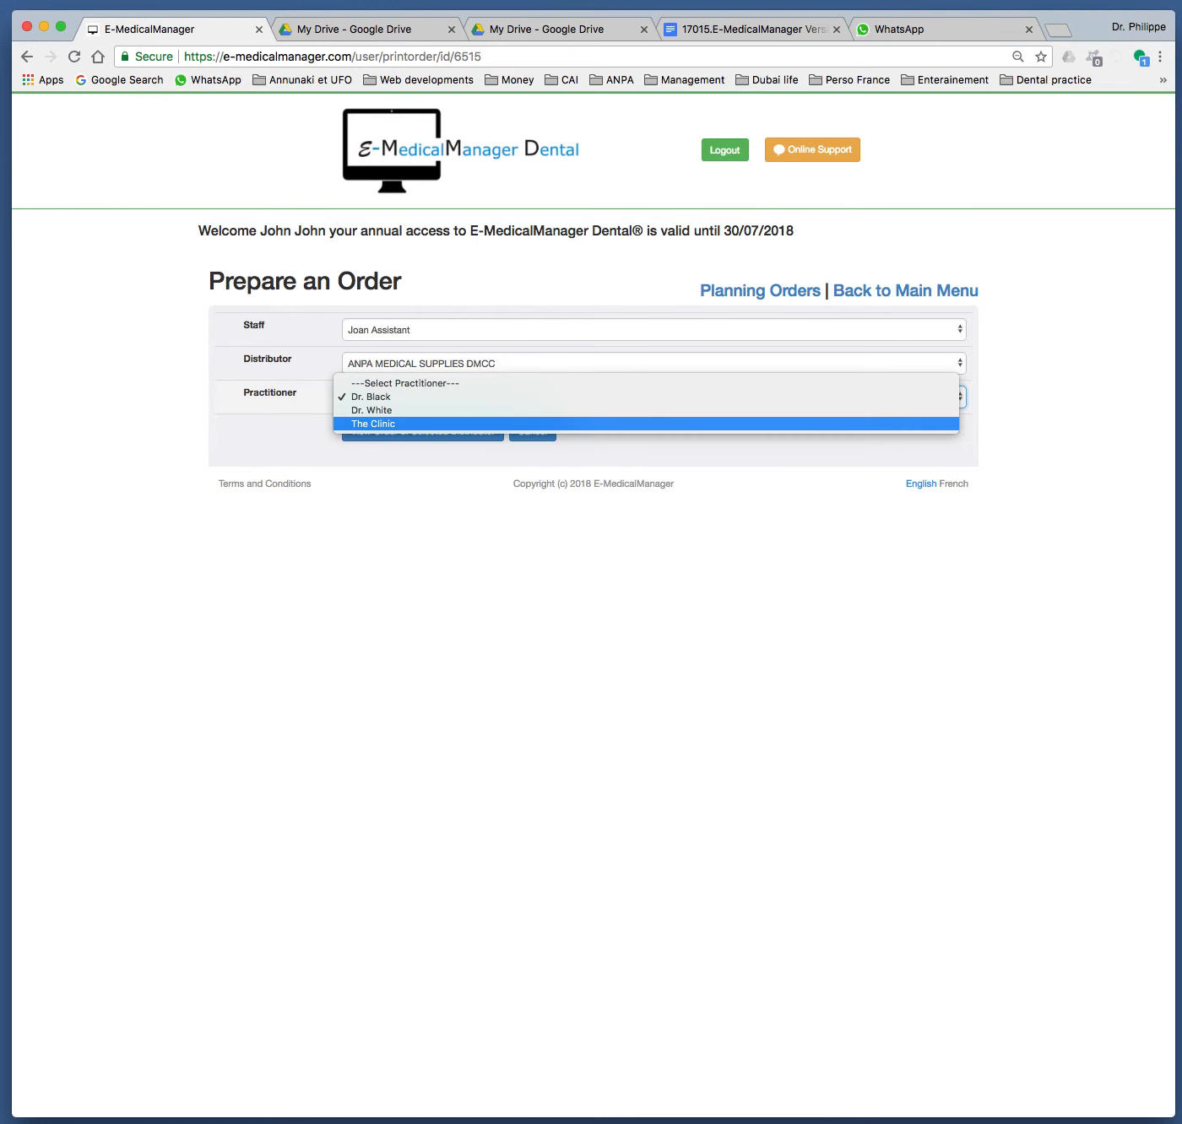
left_click(421, 424)
left_click(421, 431)
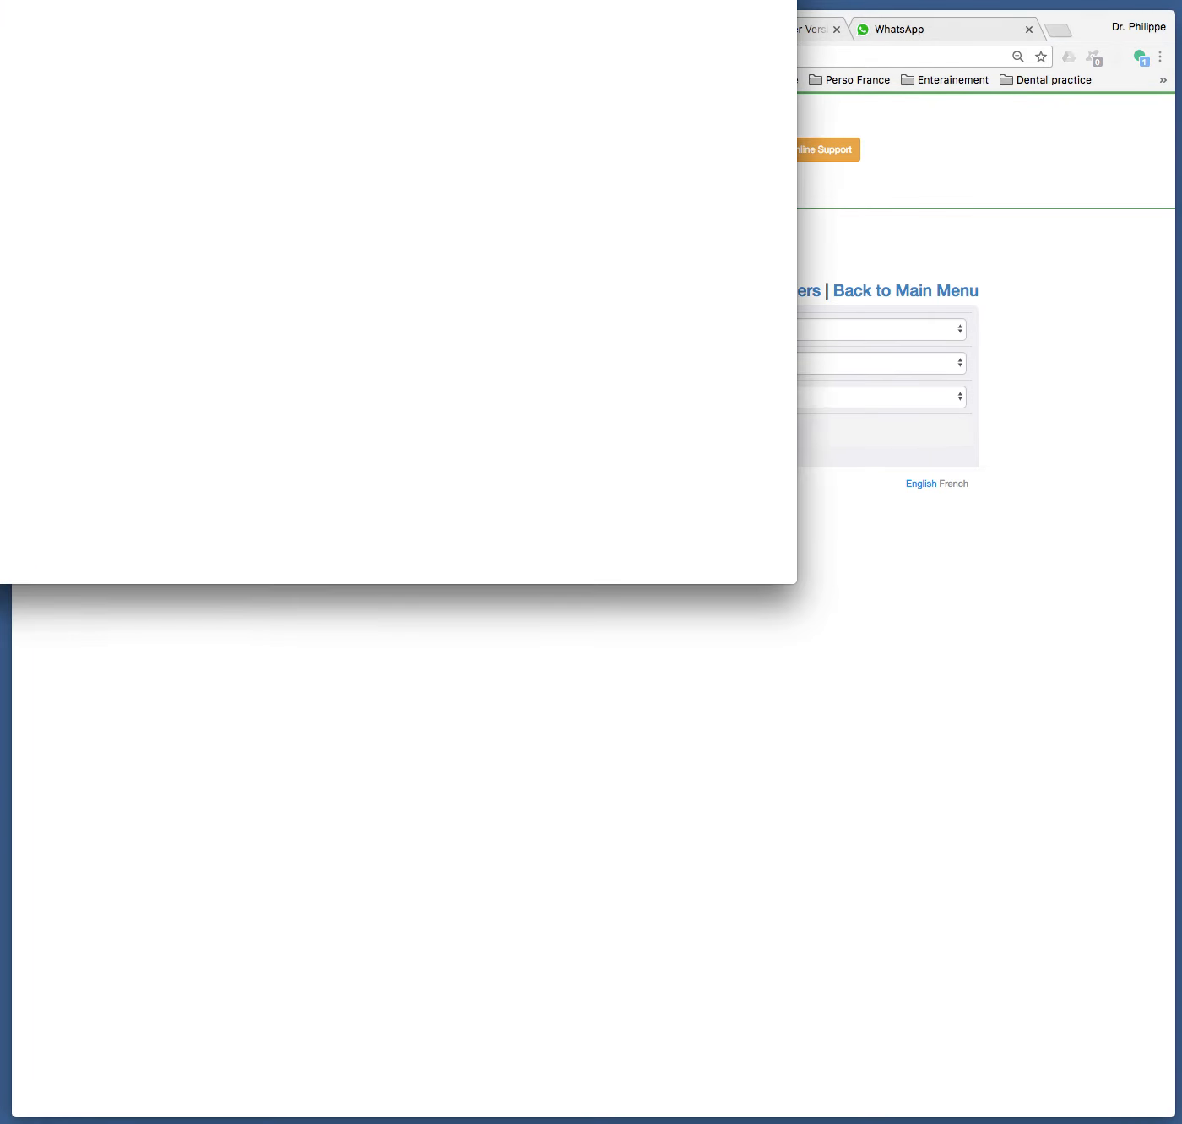
Choose to print the gloves order, post it, and cancel the paper printout.
left_click_drag(64, 432, 3, 12)
left_click_drag(374, 0, 459, 35)
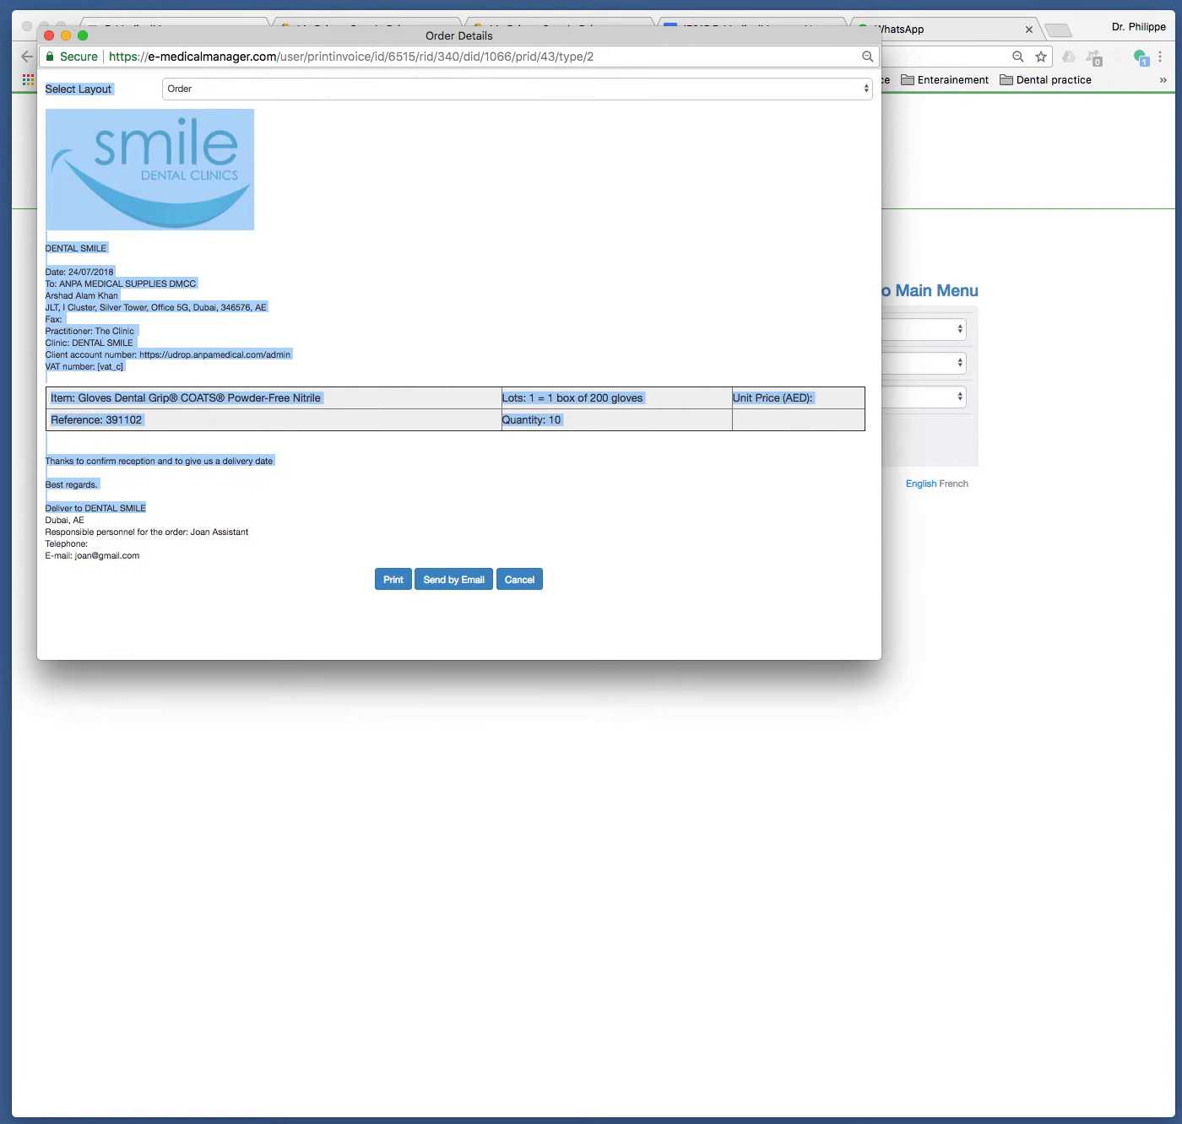
left_click(393, 579)
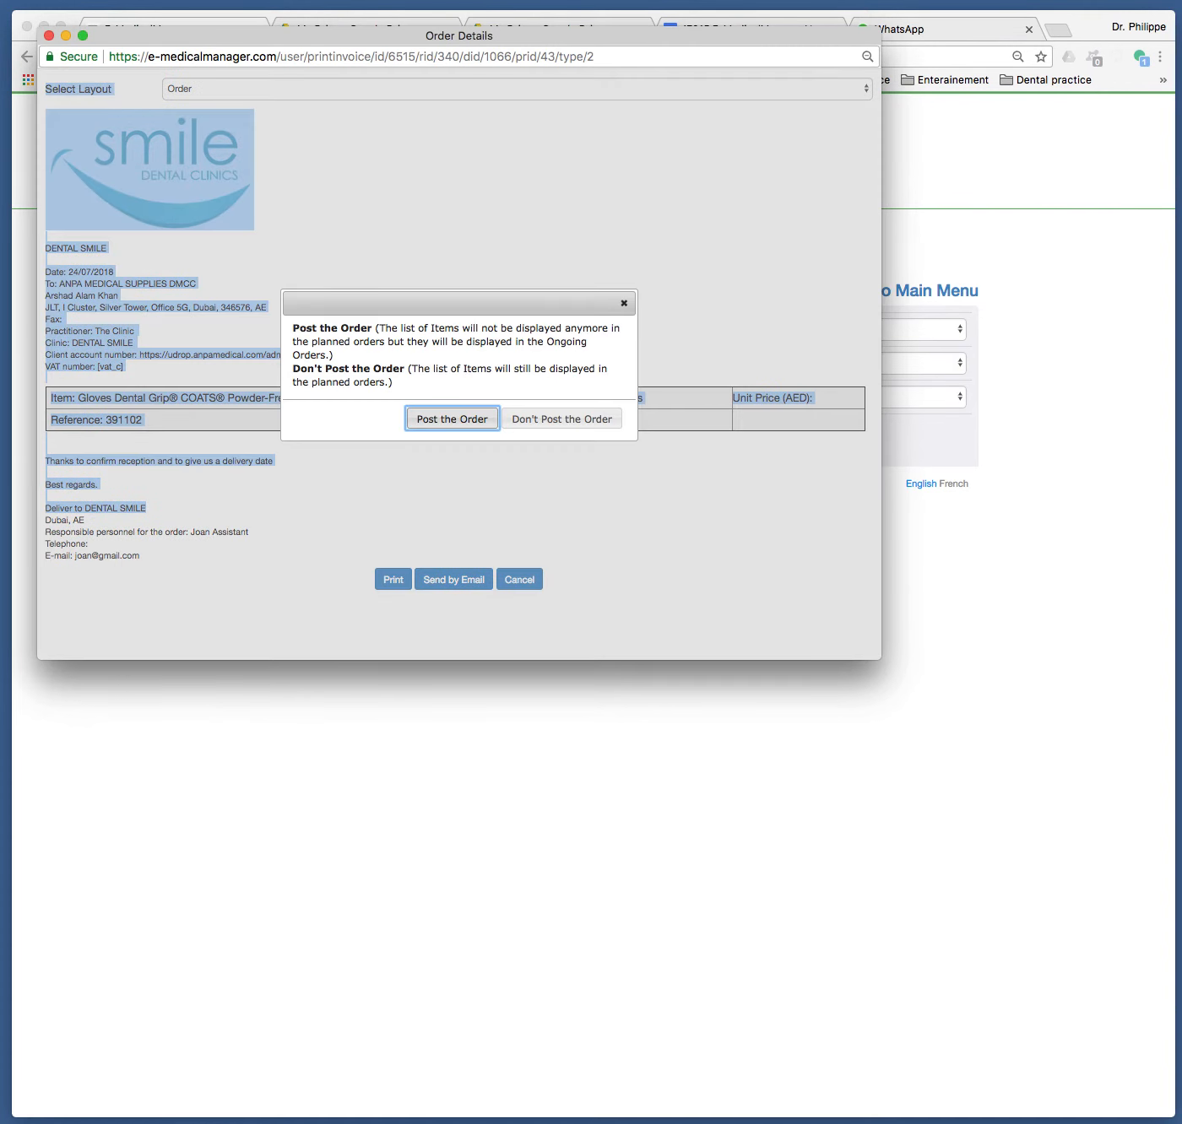
left_click(453, 418)
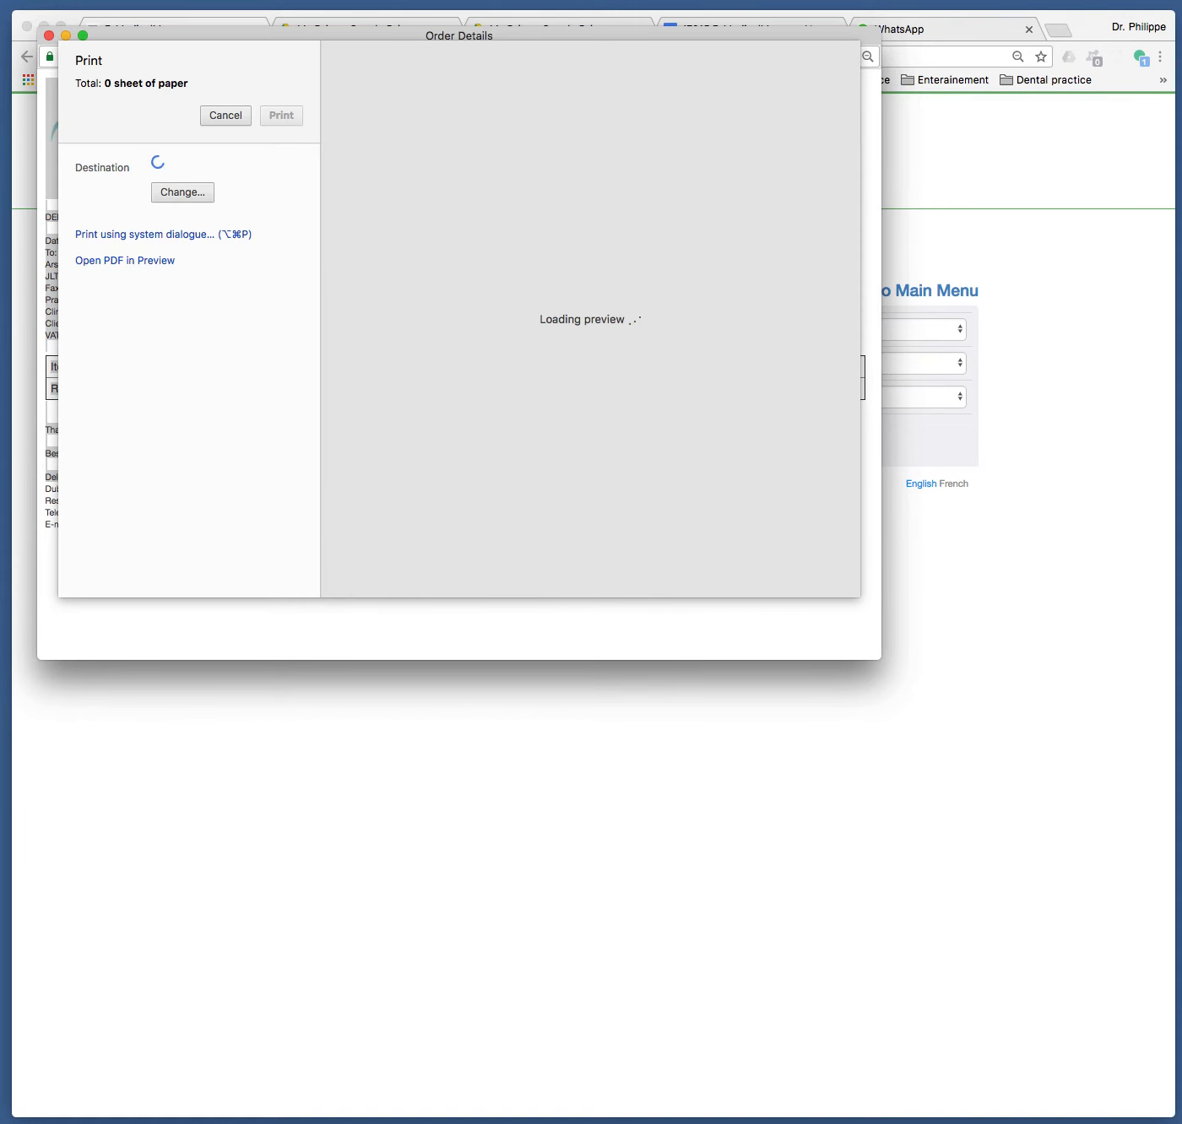
left_click(225, 115)
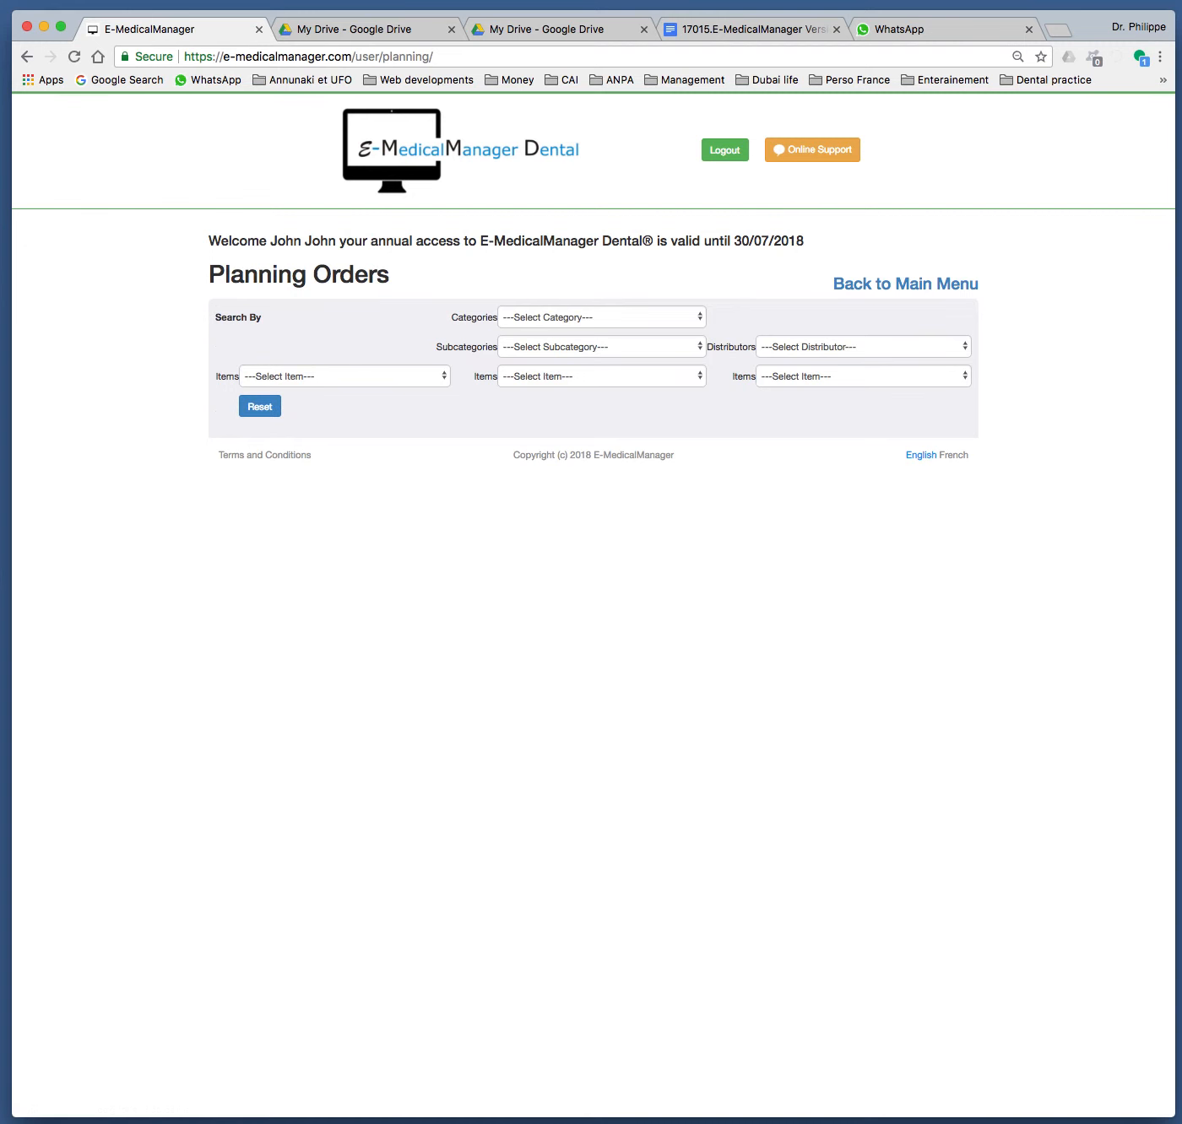
Go to Sent Orders Management and open the details of the order that is still Open.
left_click(905, 284)
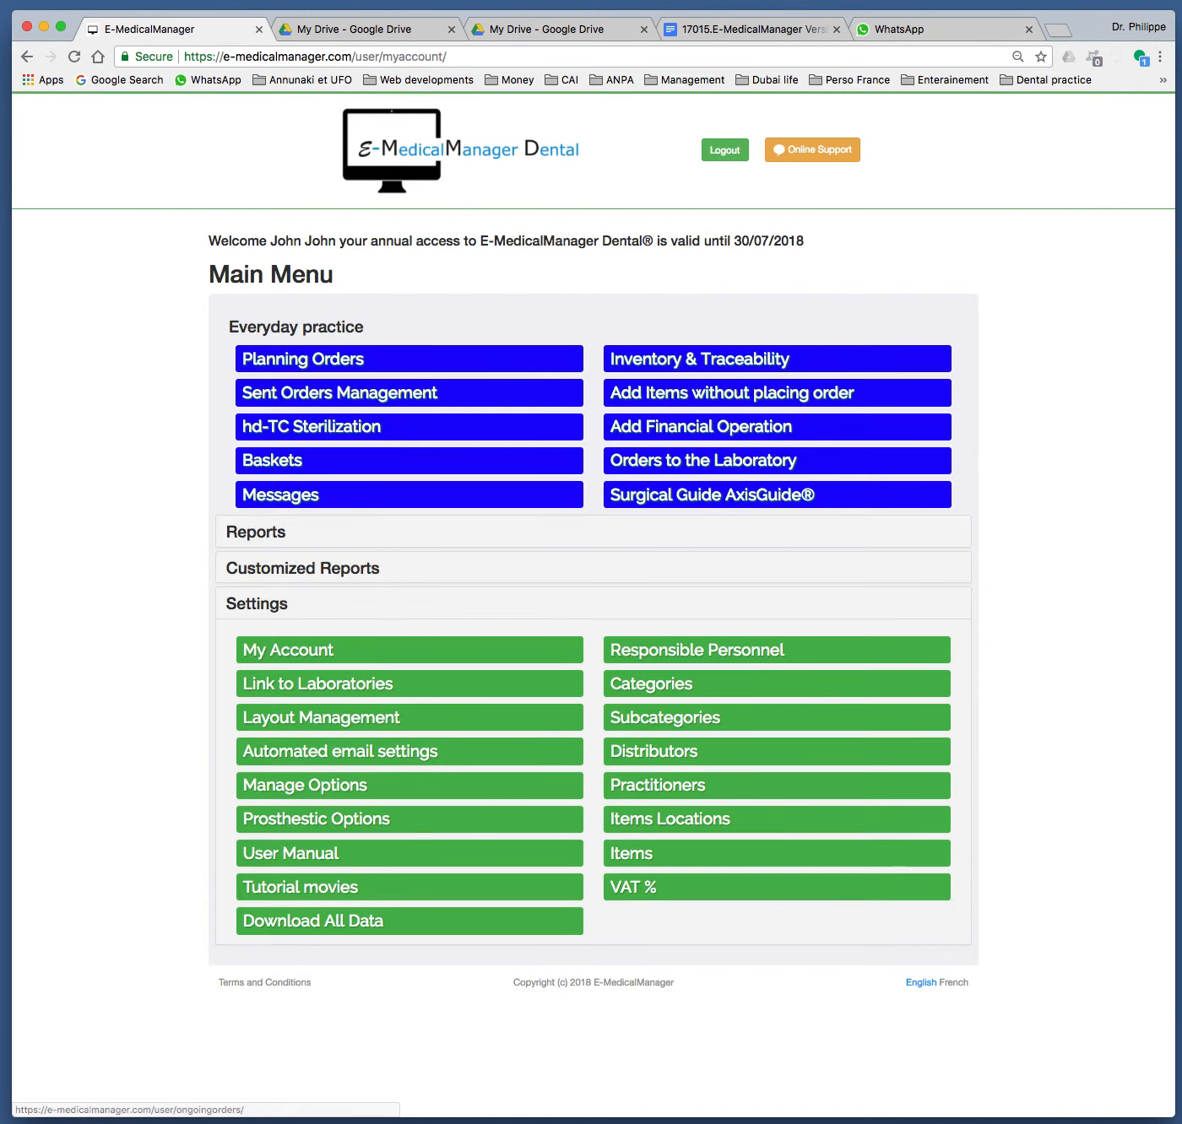
left_click(340, 392)
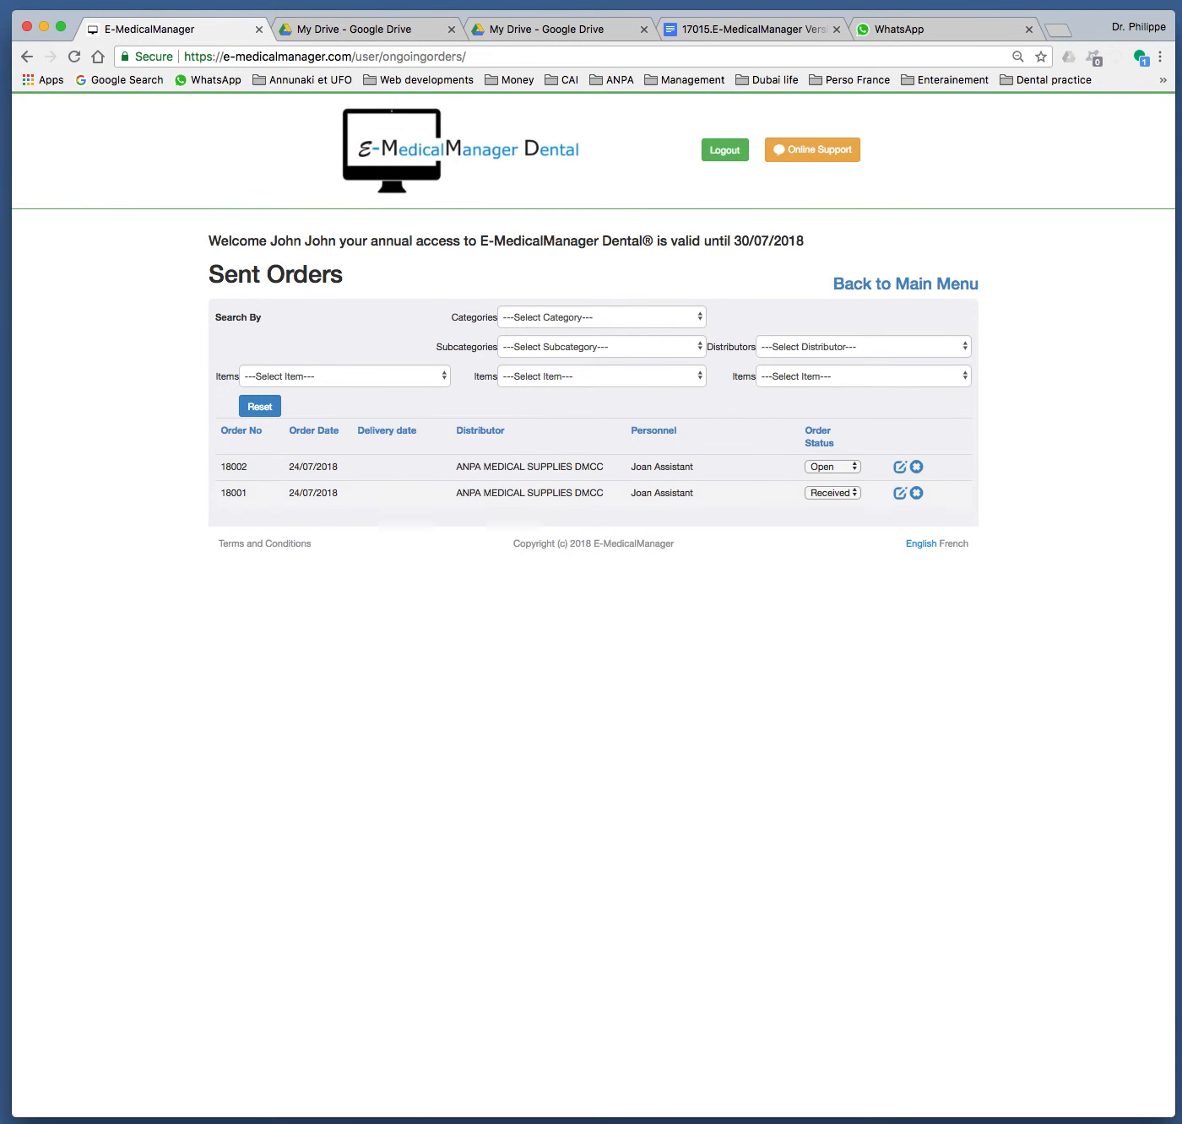
left_click(899, 467)
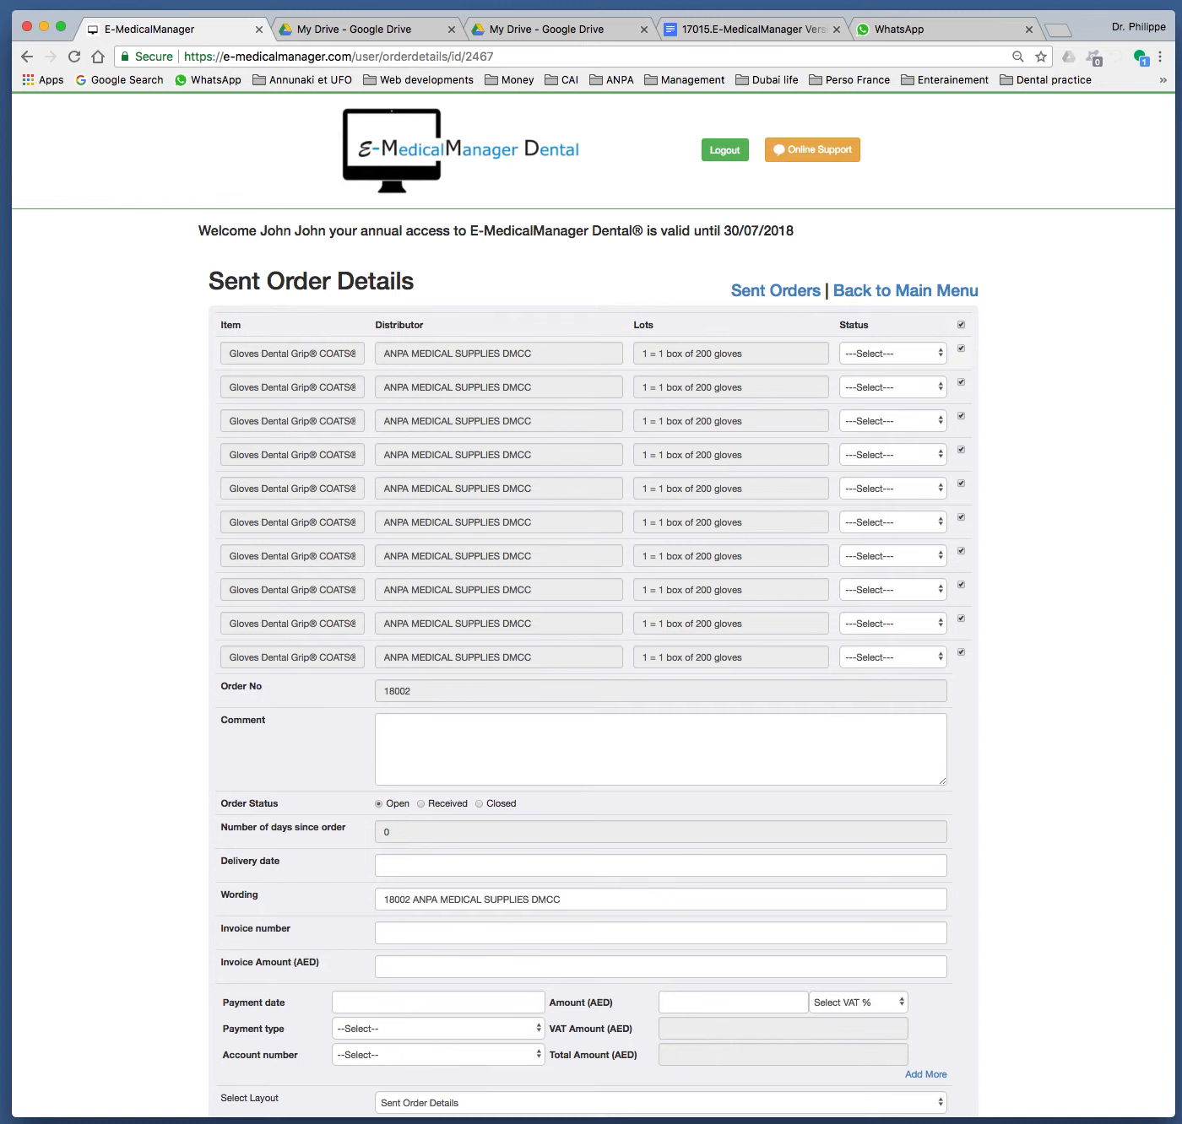
Set all ten glove items and the order status to Received, and save the sent order.
left_click(892, 353)
key("Return")
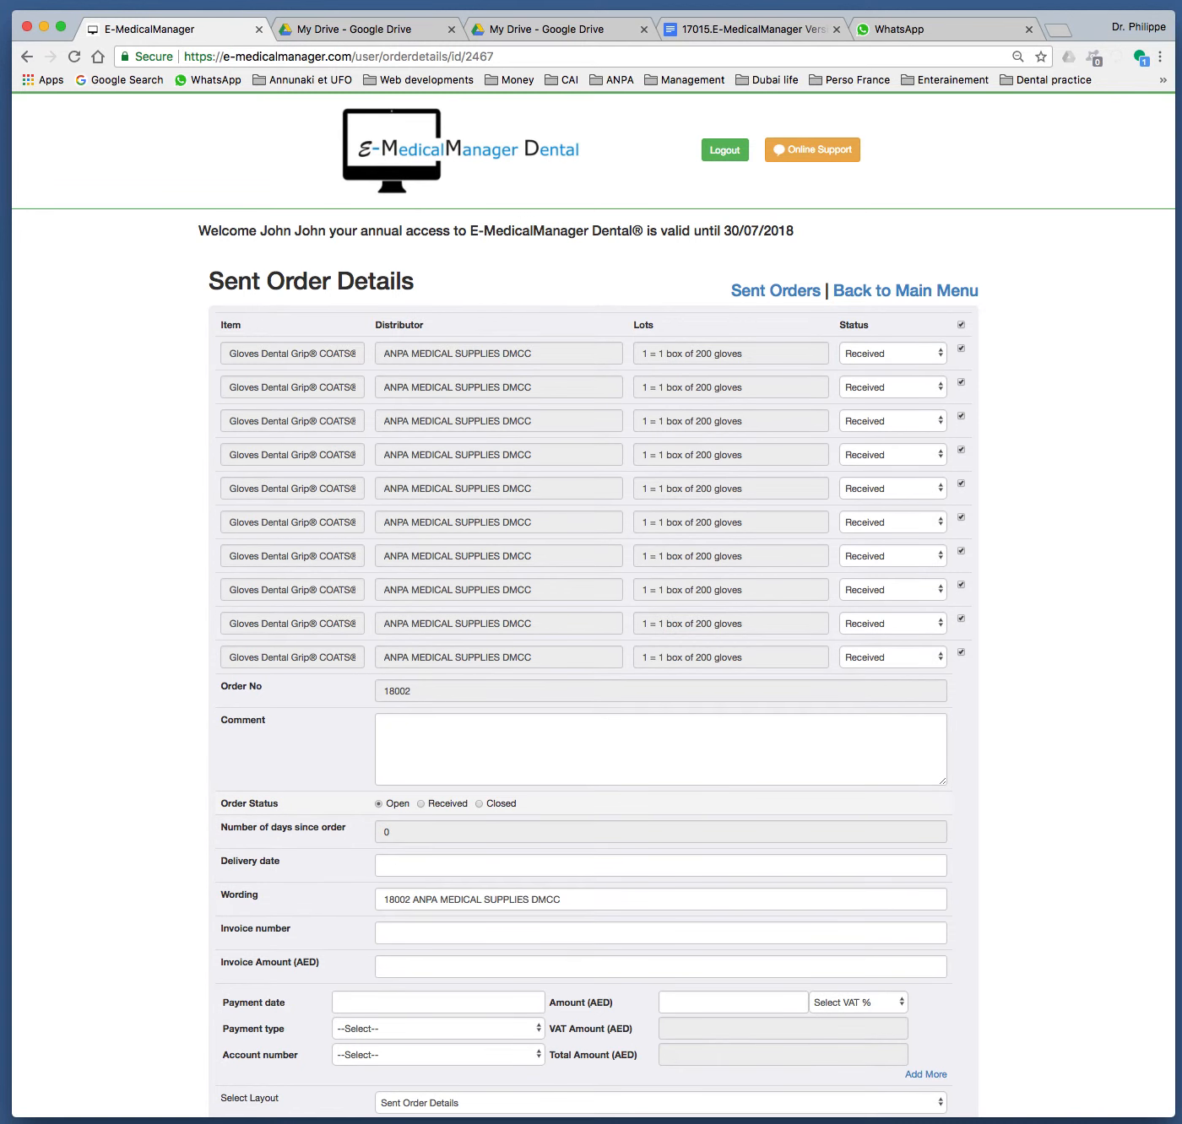
scroll(590, 591, "down", 3)
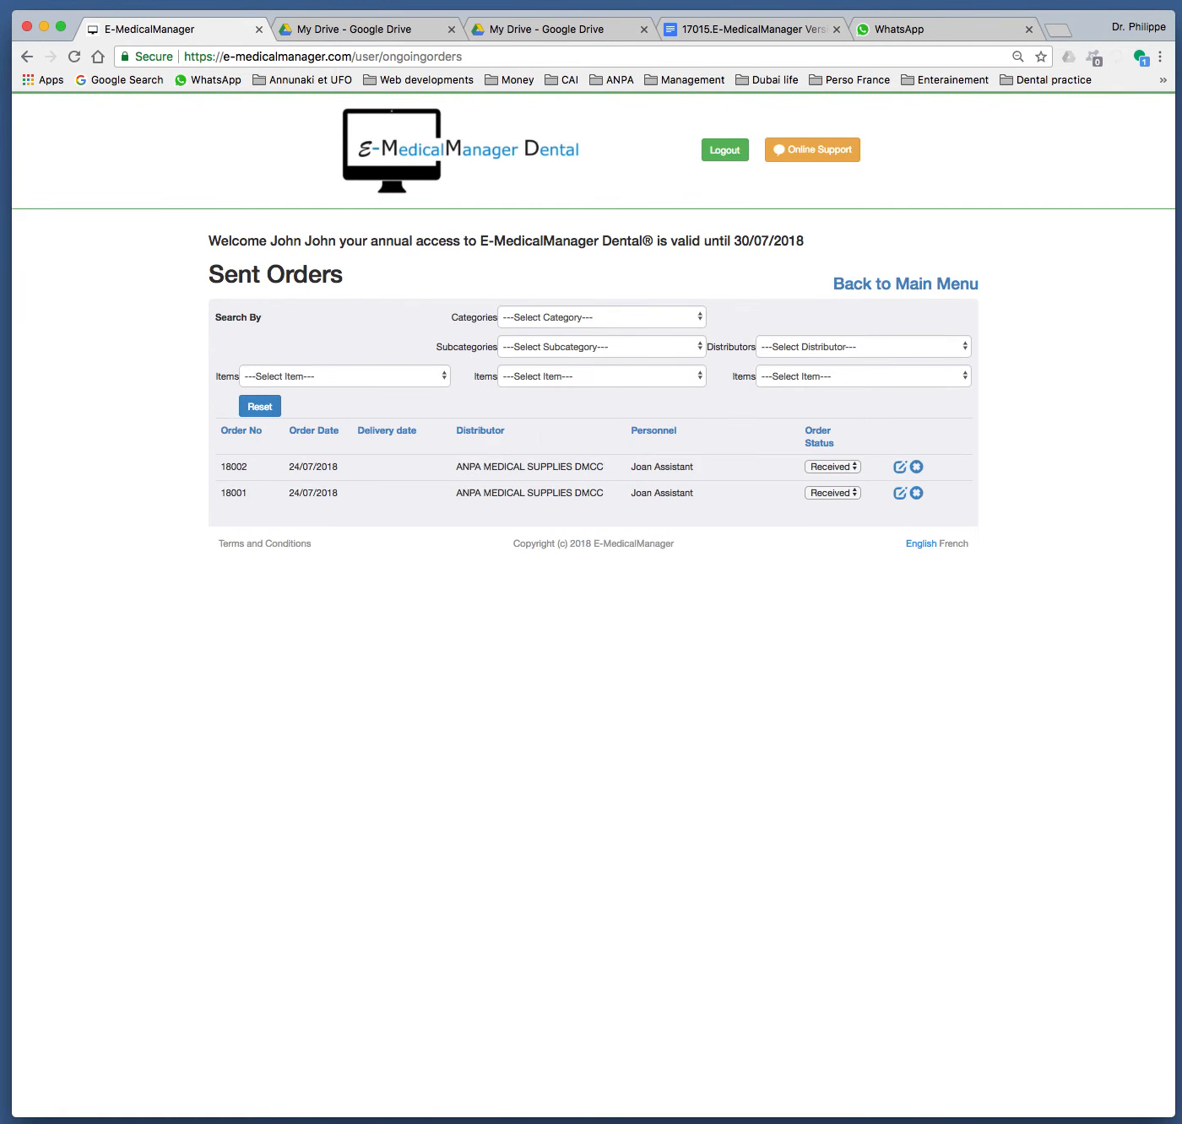
In Inventory & Traceability, set all glove rows, excluding the implant, to practitioner The Clinic, location Stock room and status Received.
left_click(906, 282)
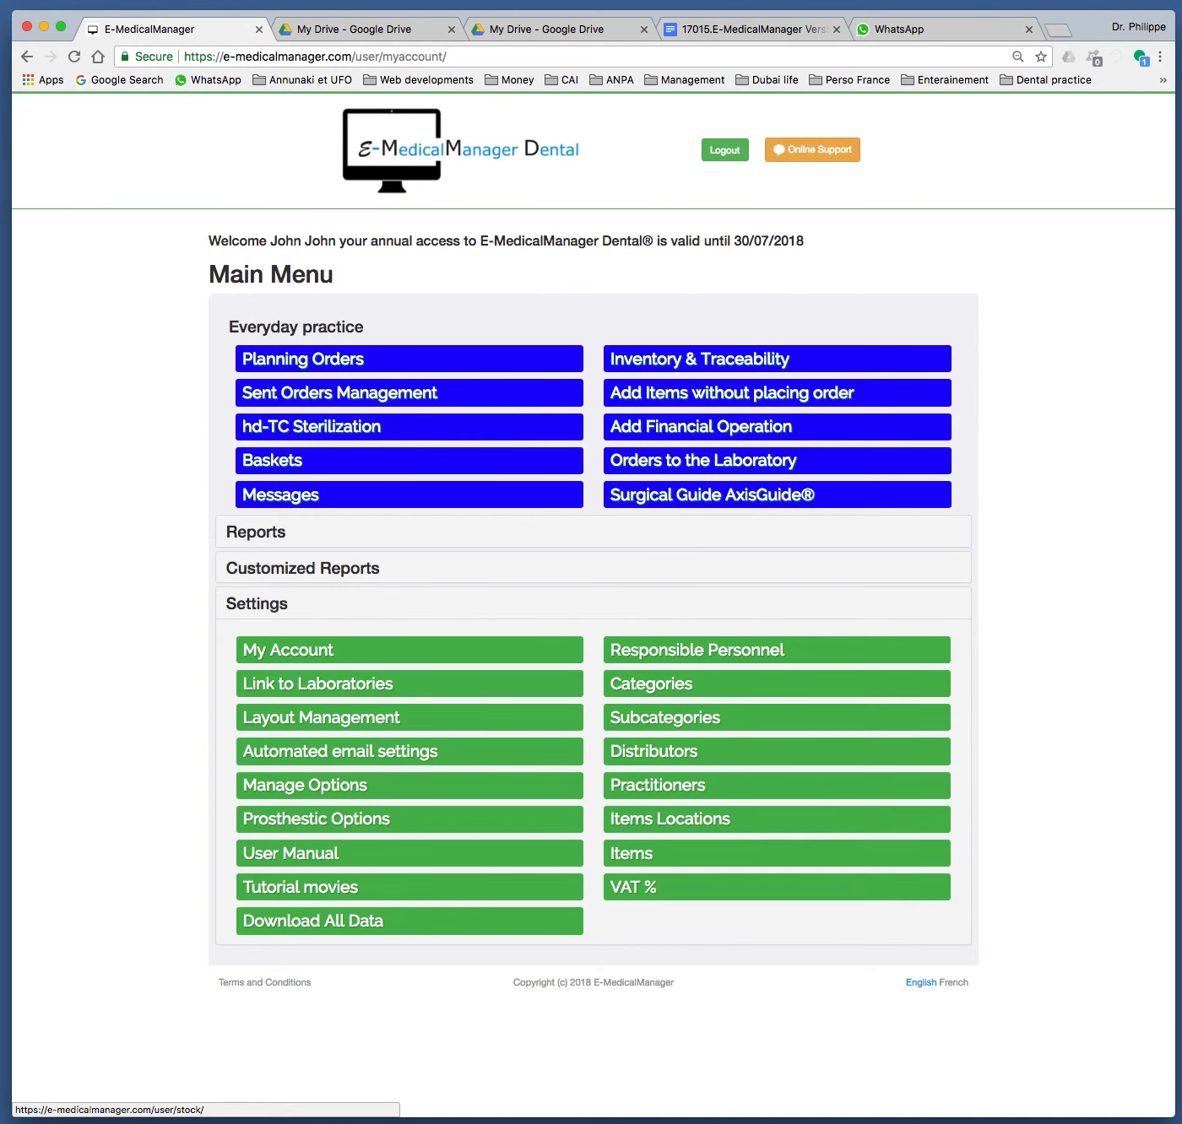
left_click(776, 360)
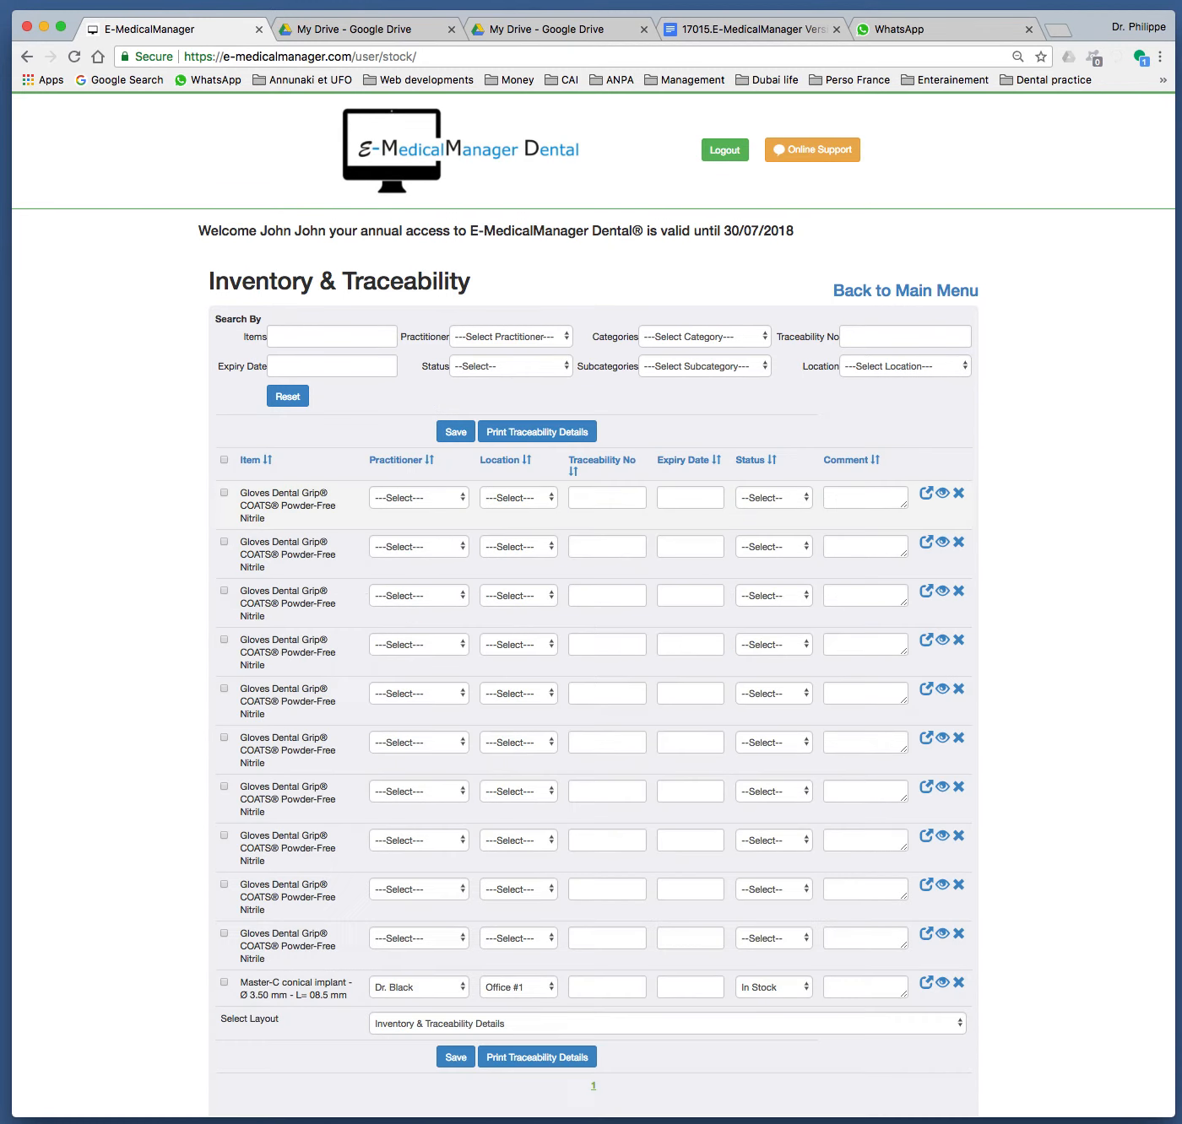
scroll(591, 607, "down", 1)
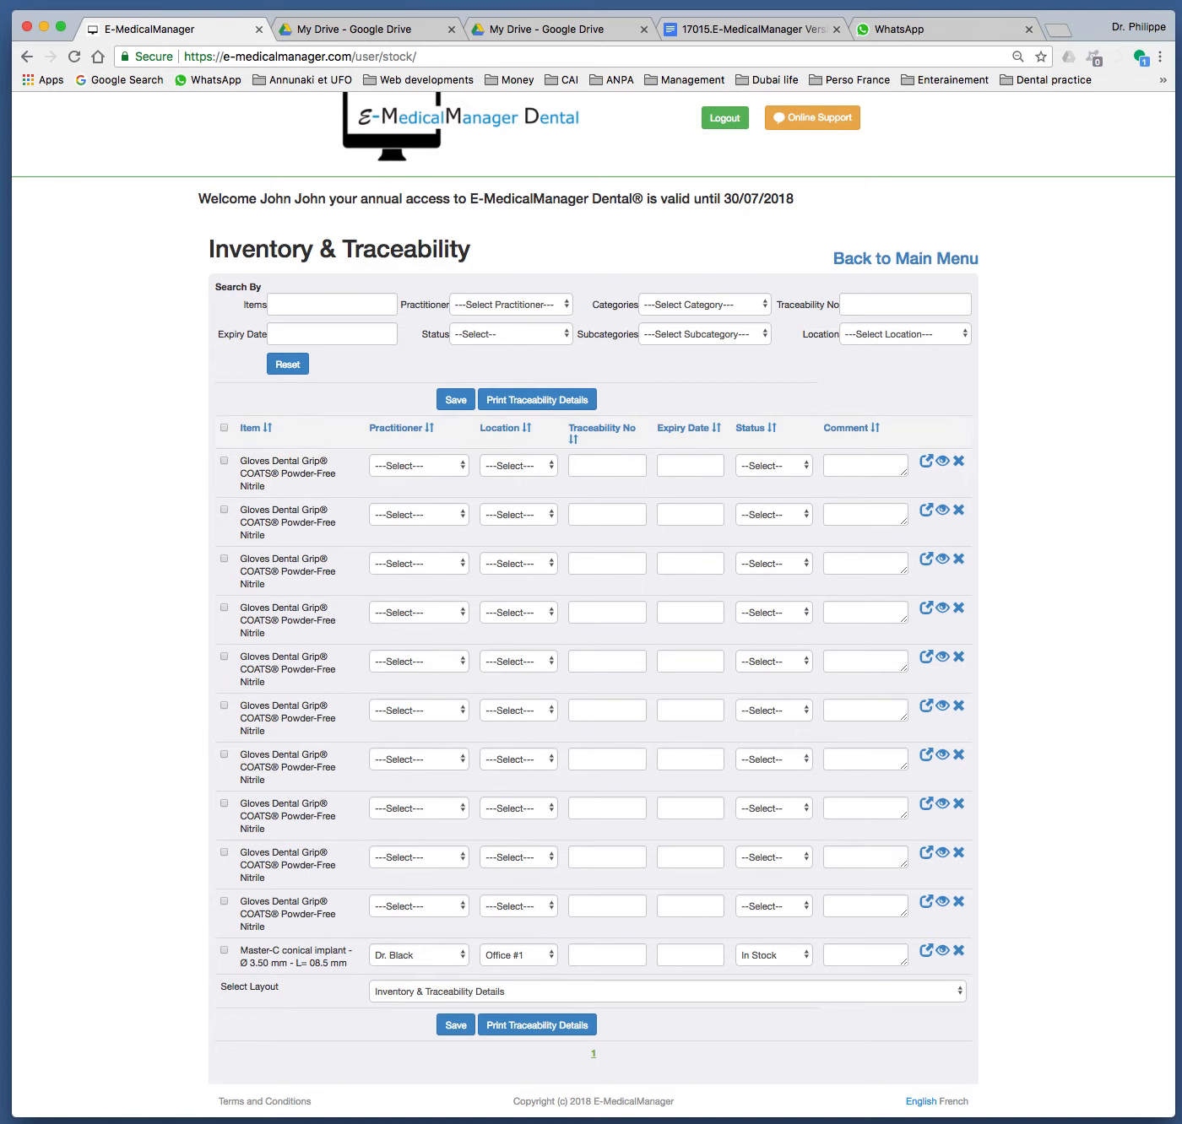
left_click(224, 428)
left_click(224, 950)
left_click(418, 467)
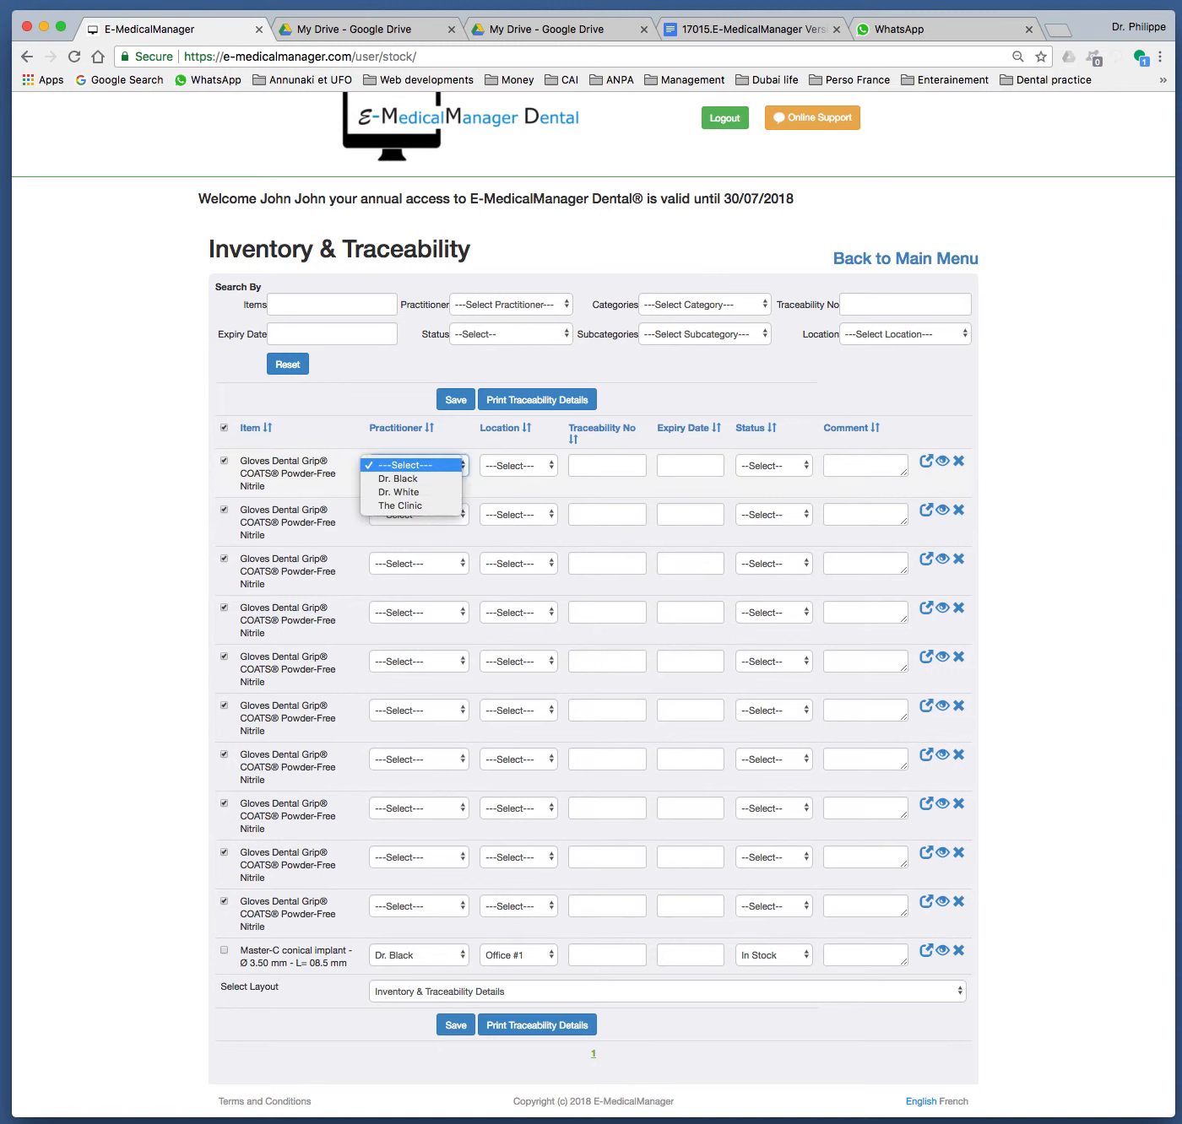
left_click(410, 506)
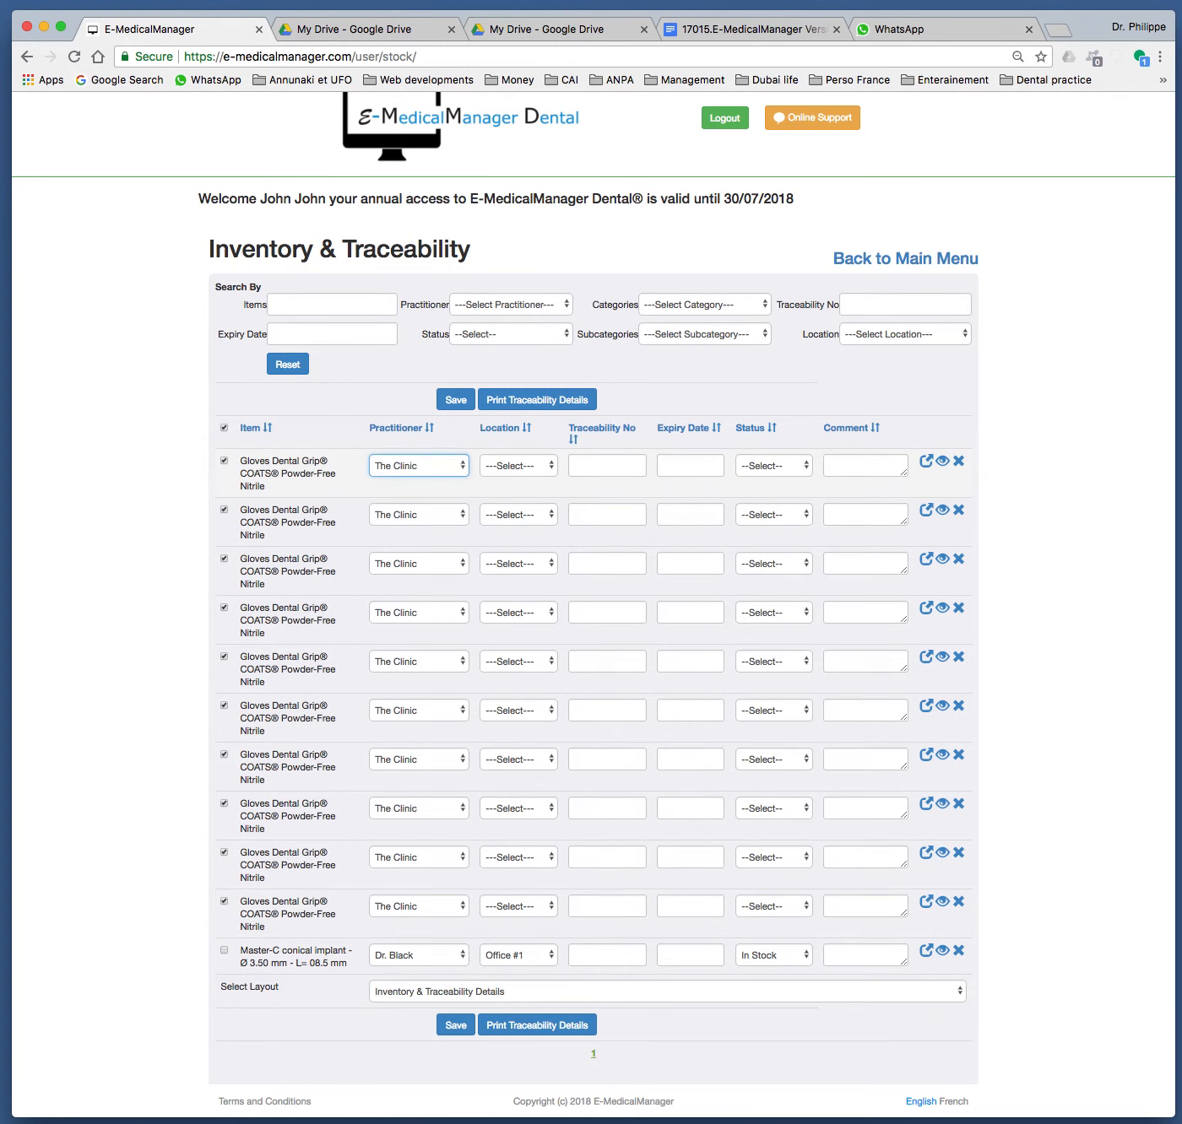
left_click(517, 467)
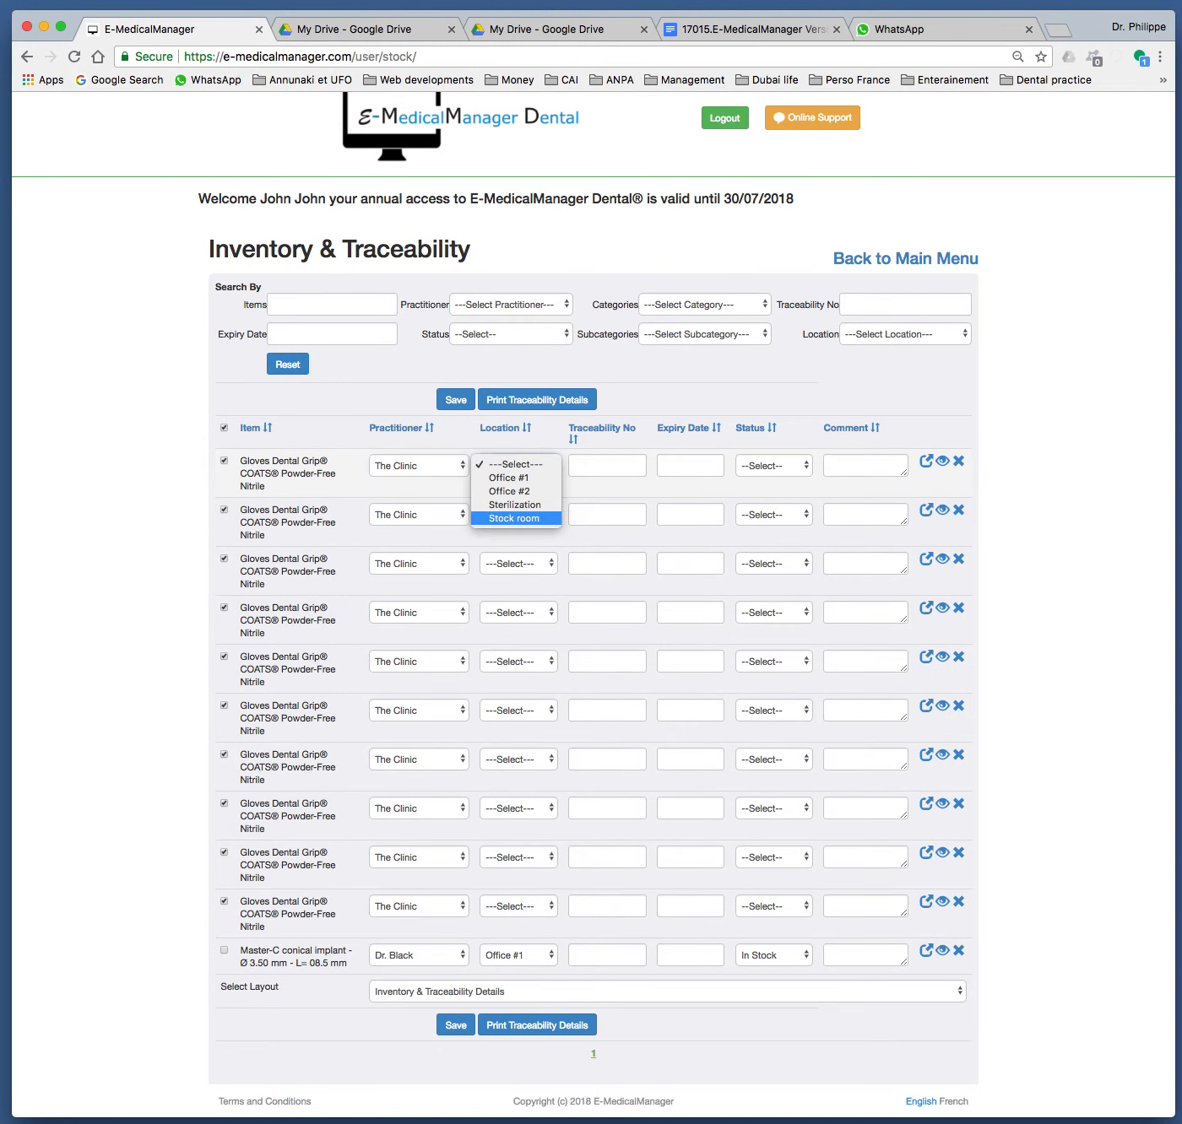
left_click(514, 518)
left_click(772, 467)
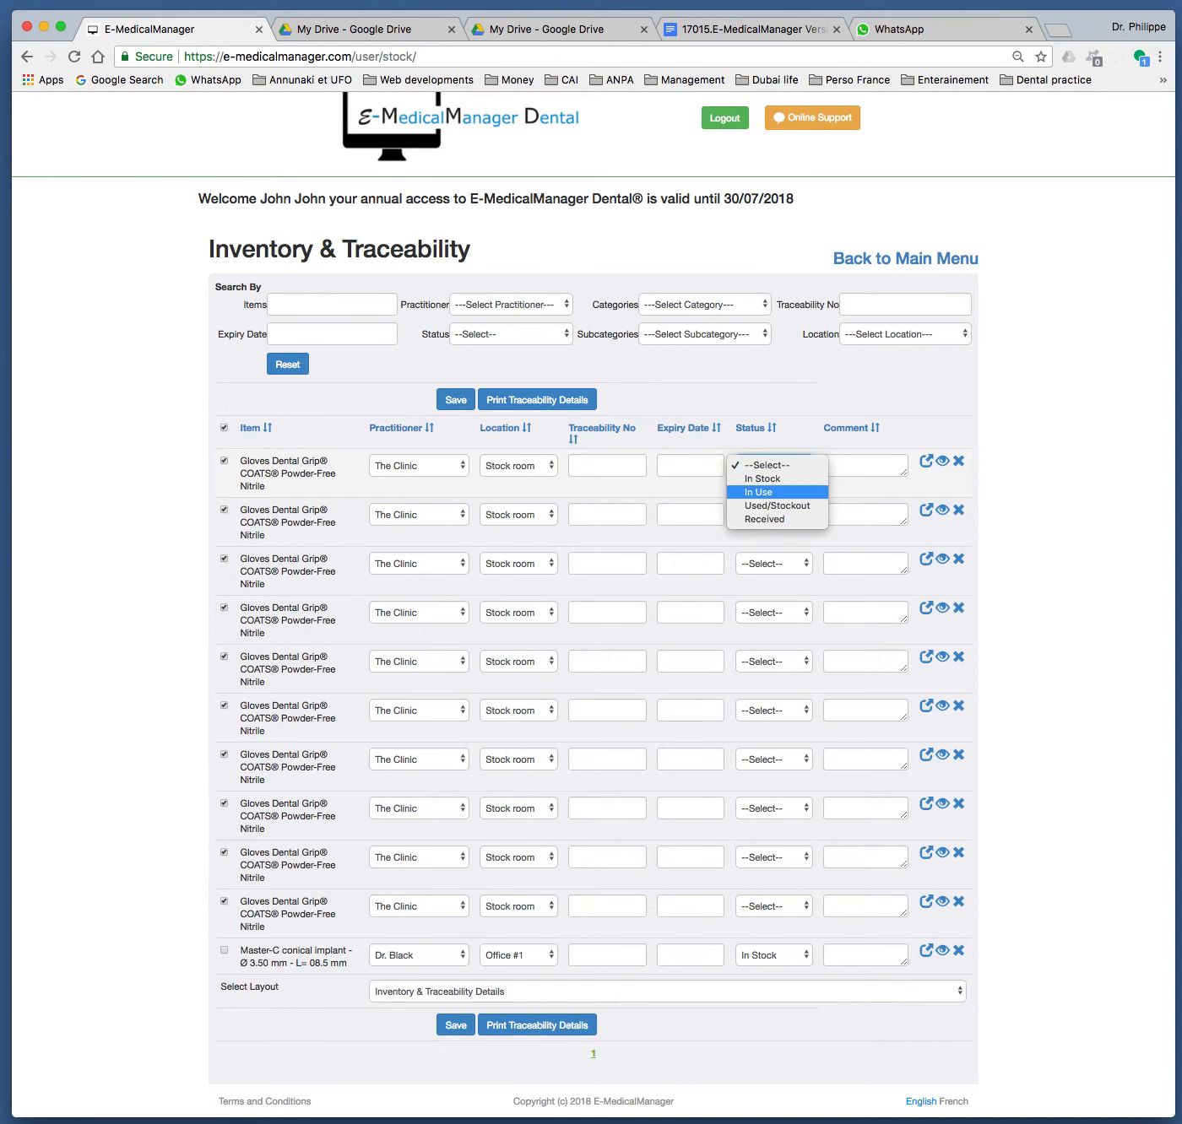
left_click(777, 519)
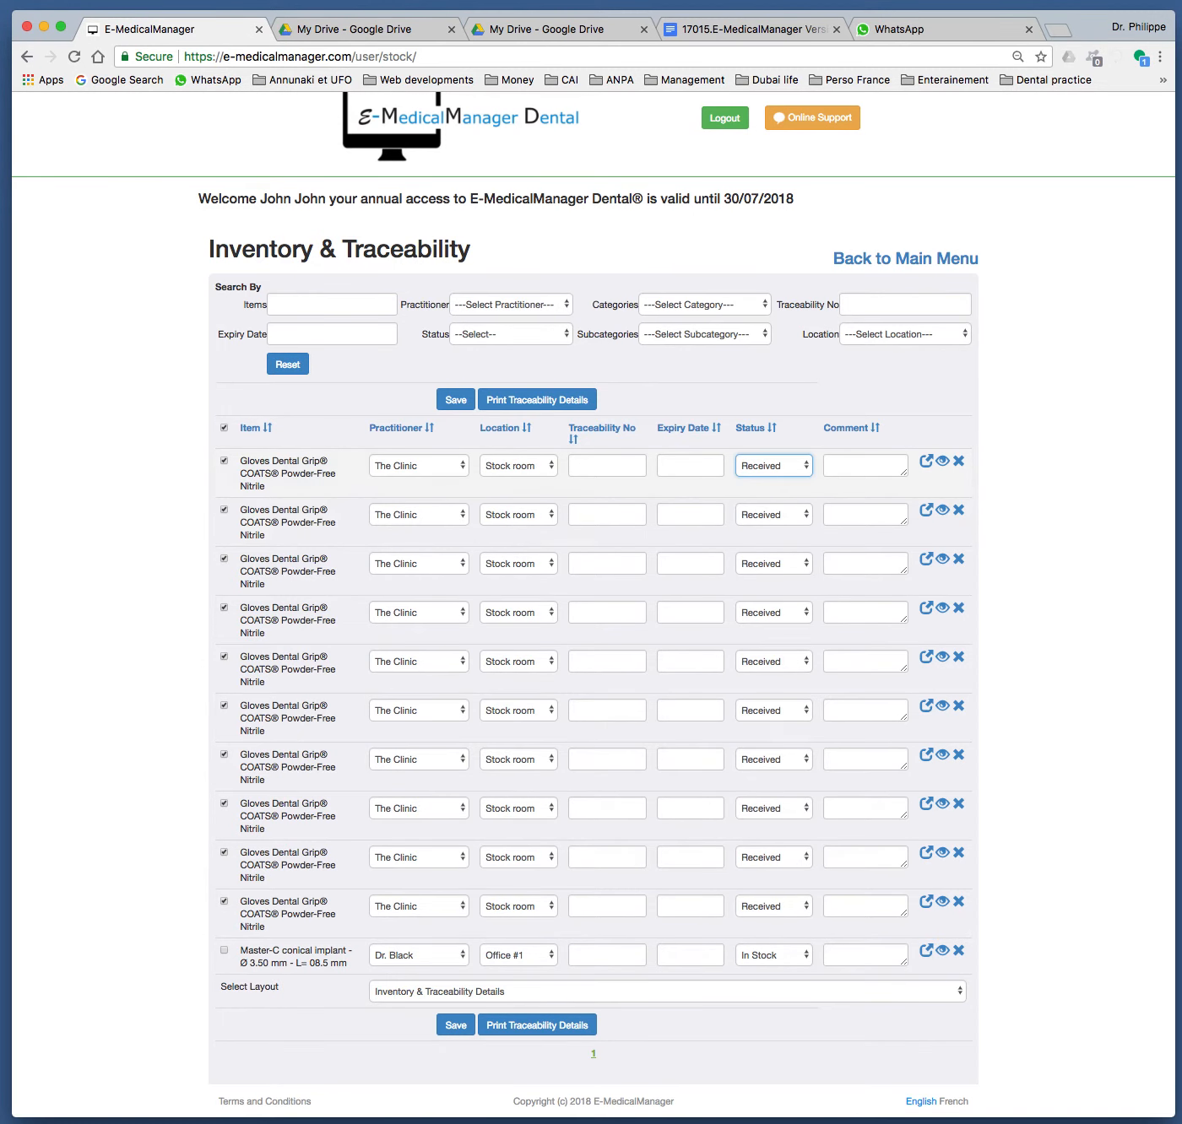
left_click(604, 466)
Deselect all rows and set only the first glove box to the first listed practitioner, location Office #1 and status In Use.
left_click(223, 428)
left_click(419, 466)
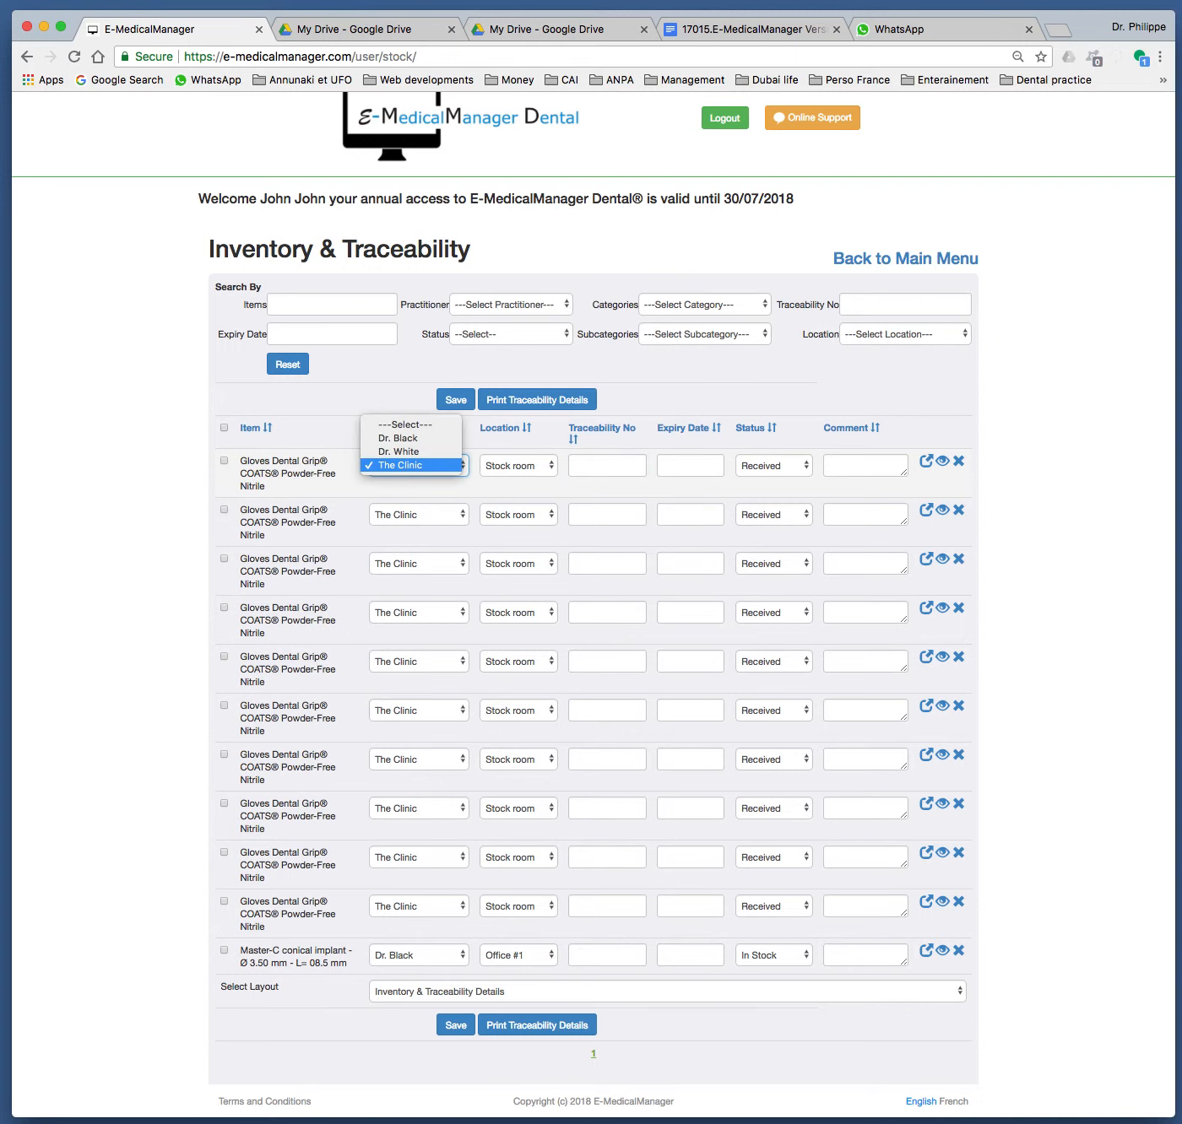
key("Return")
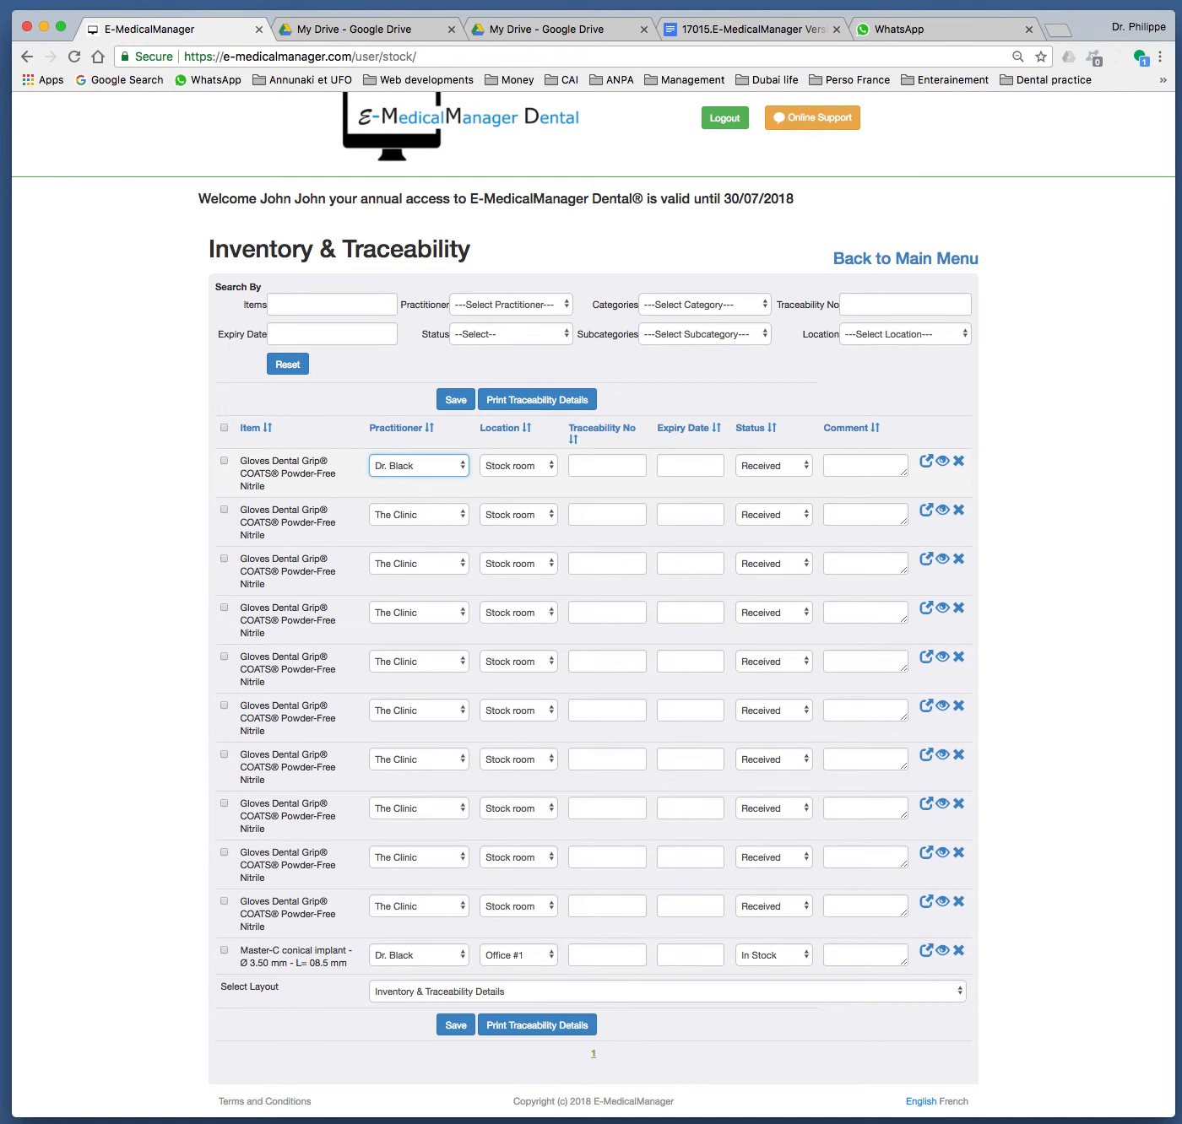
left_click(518, 467)
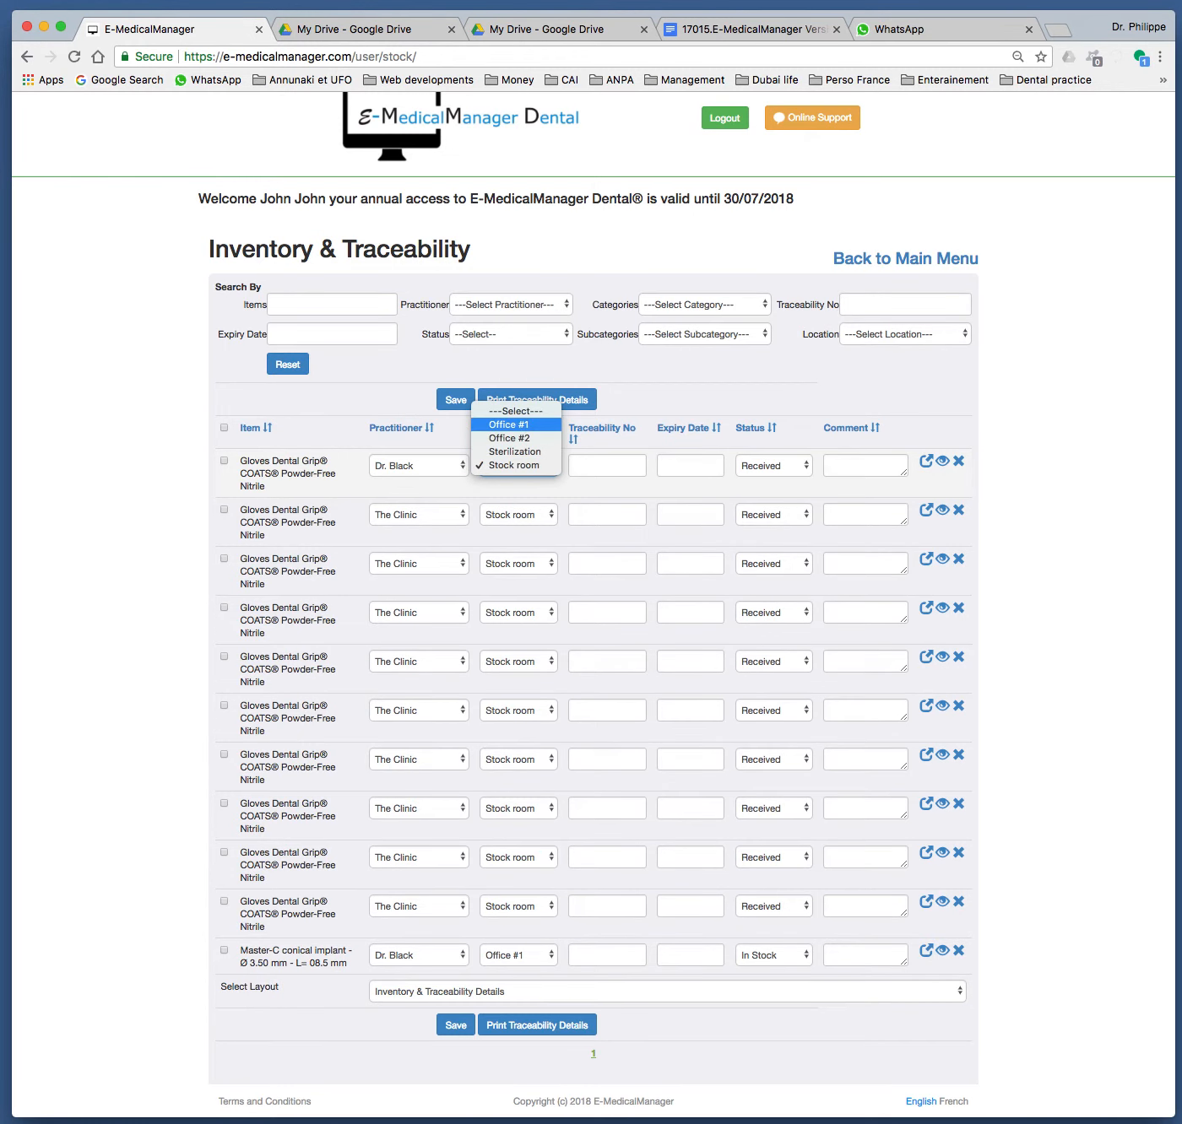
key("Return")
left_click(772, 467)
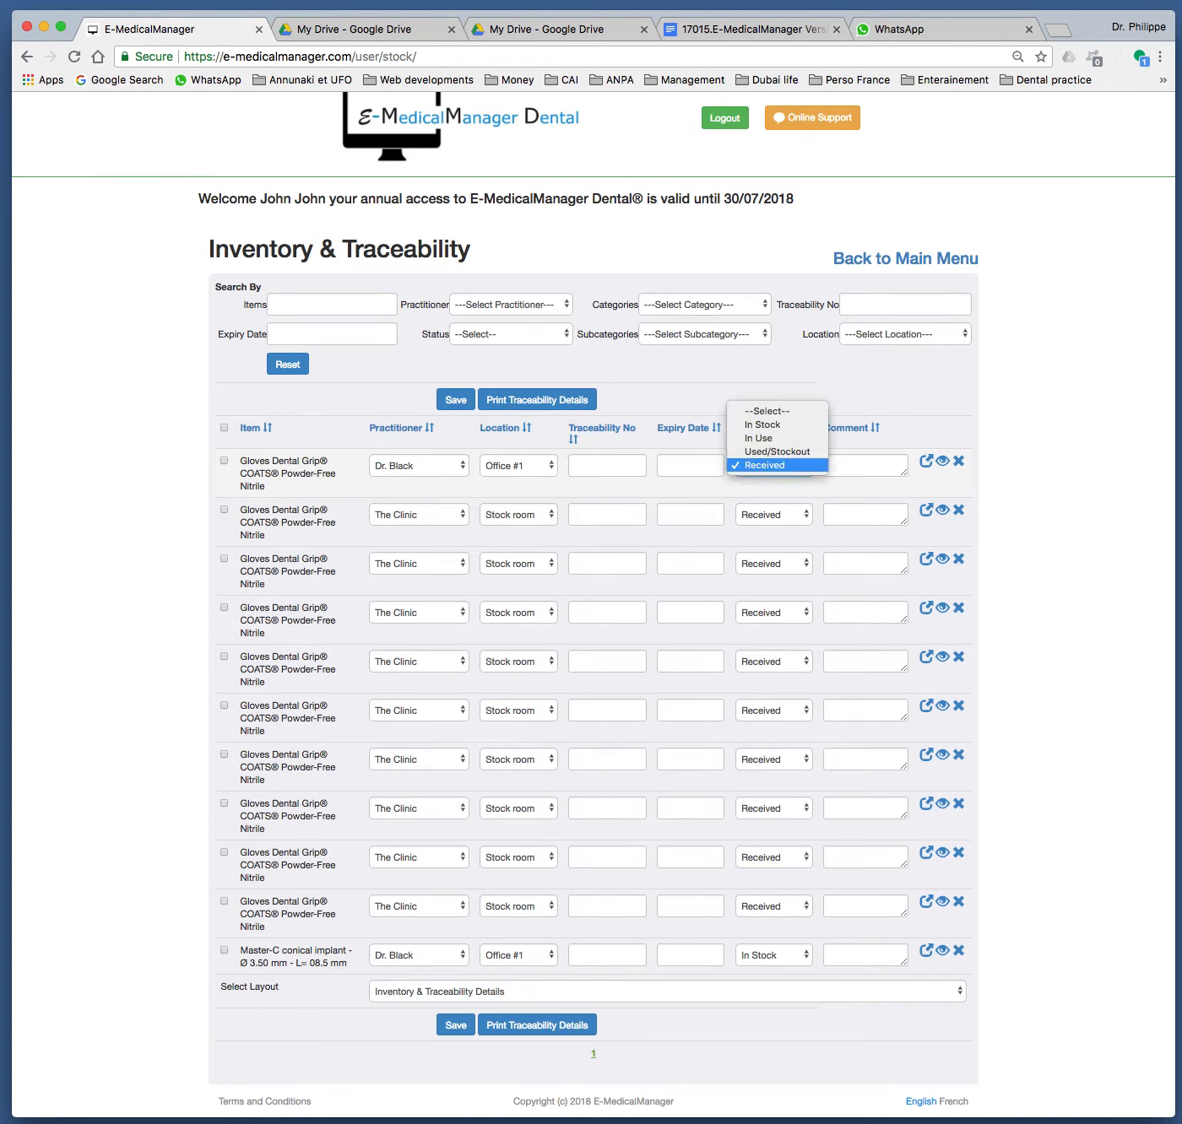
left_click(759, 438)
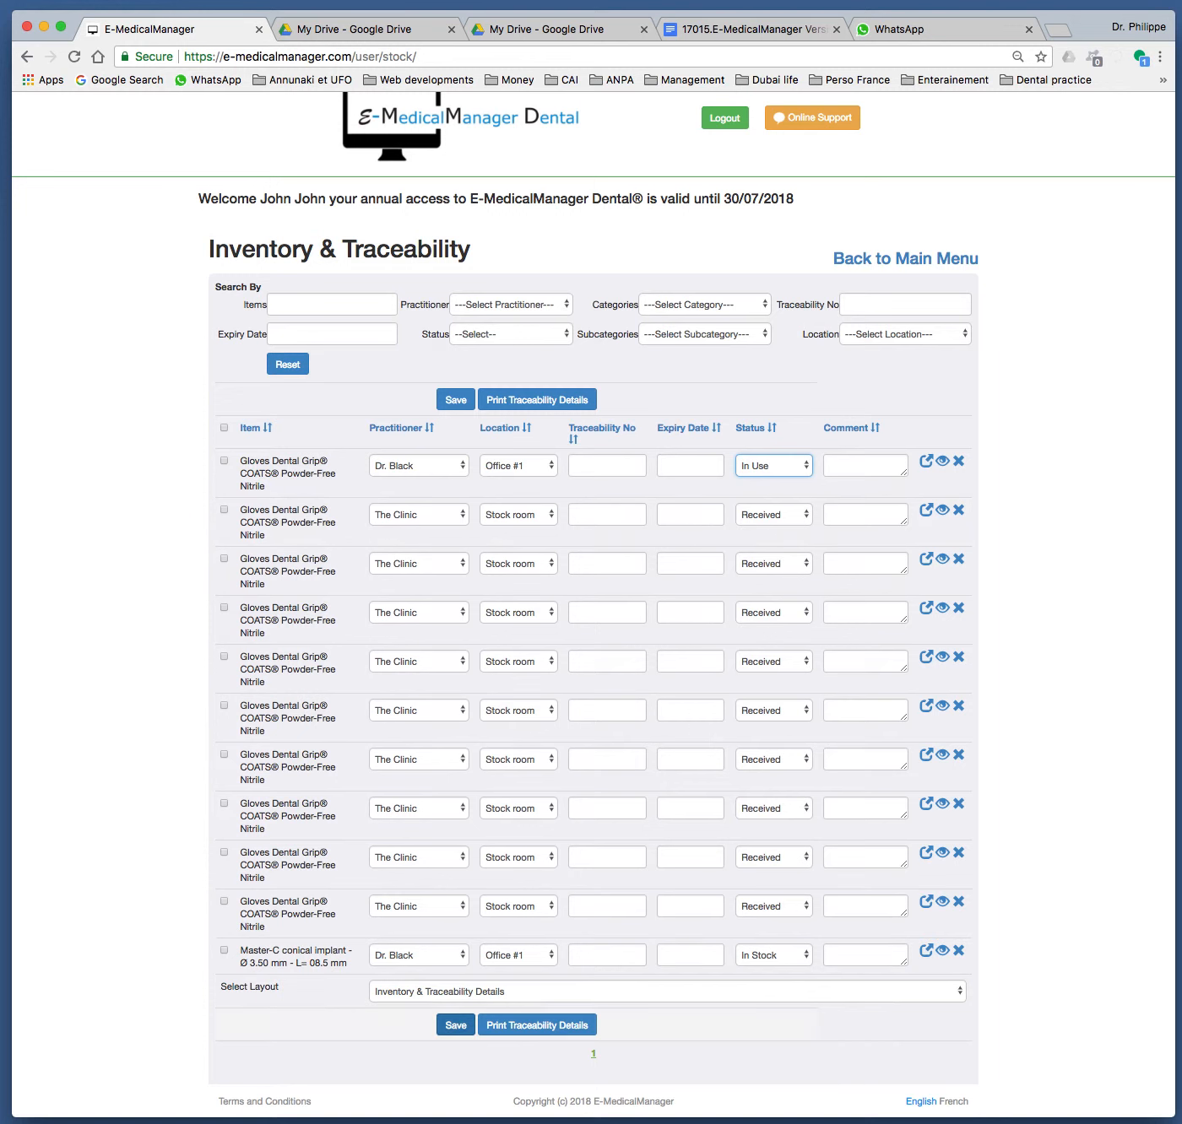
Save the inventory changes and return to the main menu.
left_click(456, 1026)
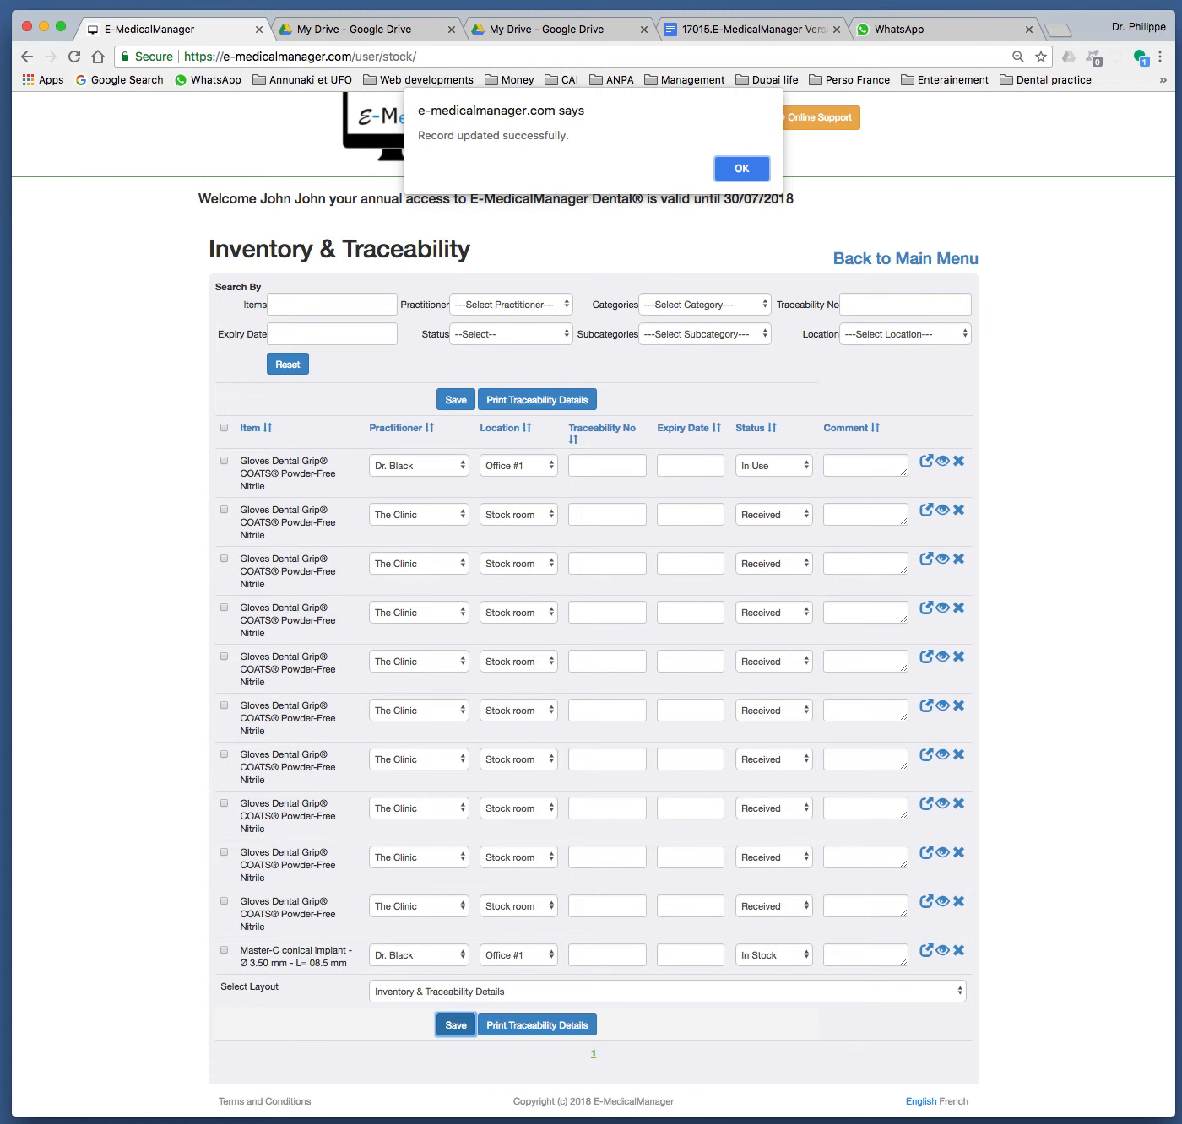
key("Return")
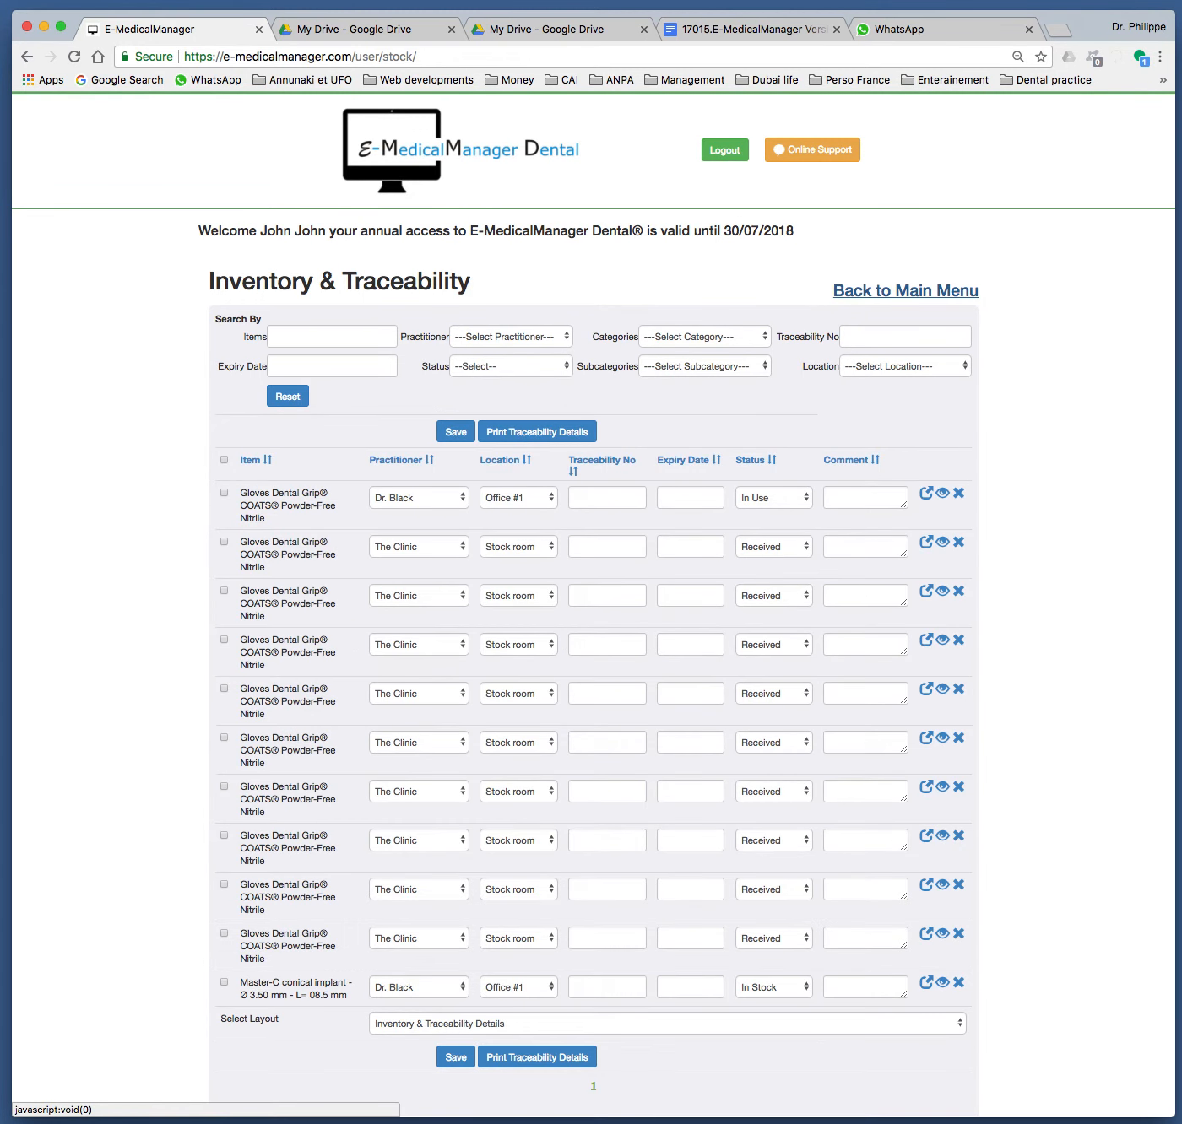
left_click(905, 291)
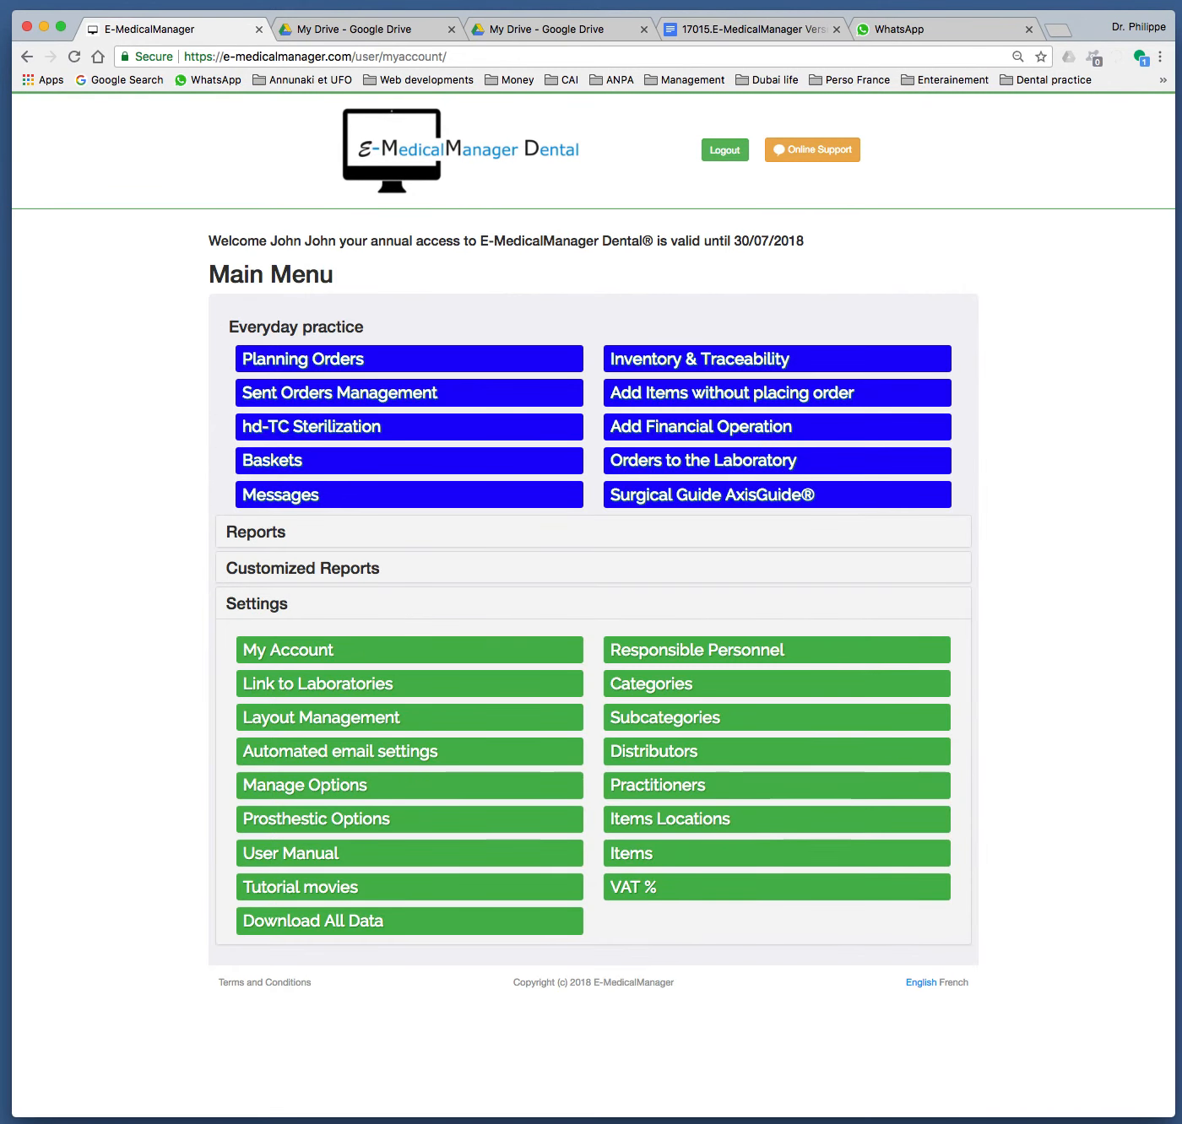
Open the item record for Composite resin Filtek Z350 XT, examine its lots and packaging settings, and leave without saving.
left_click(642, 854)
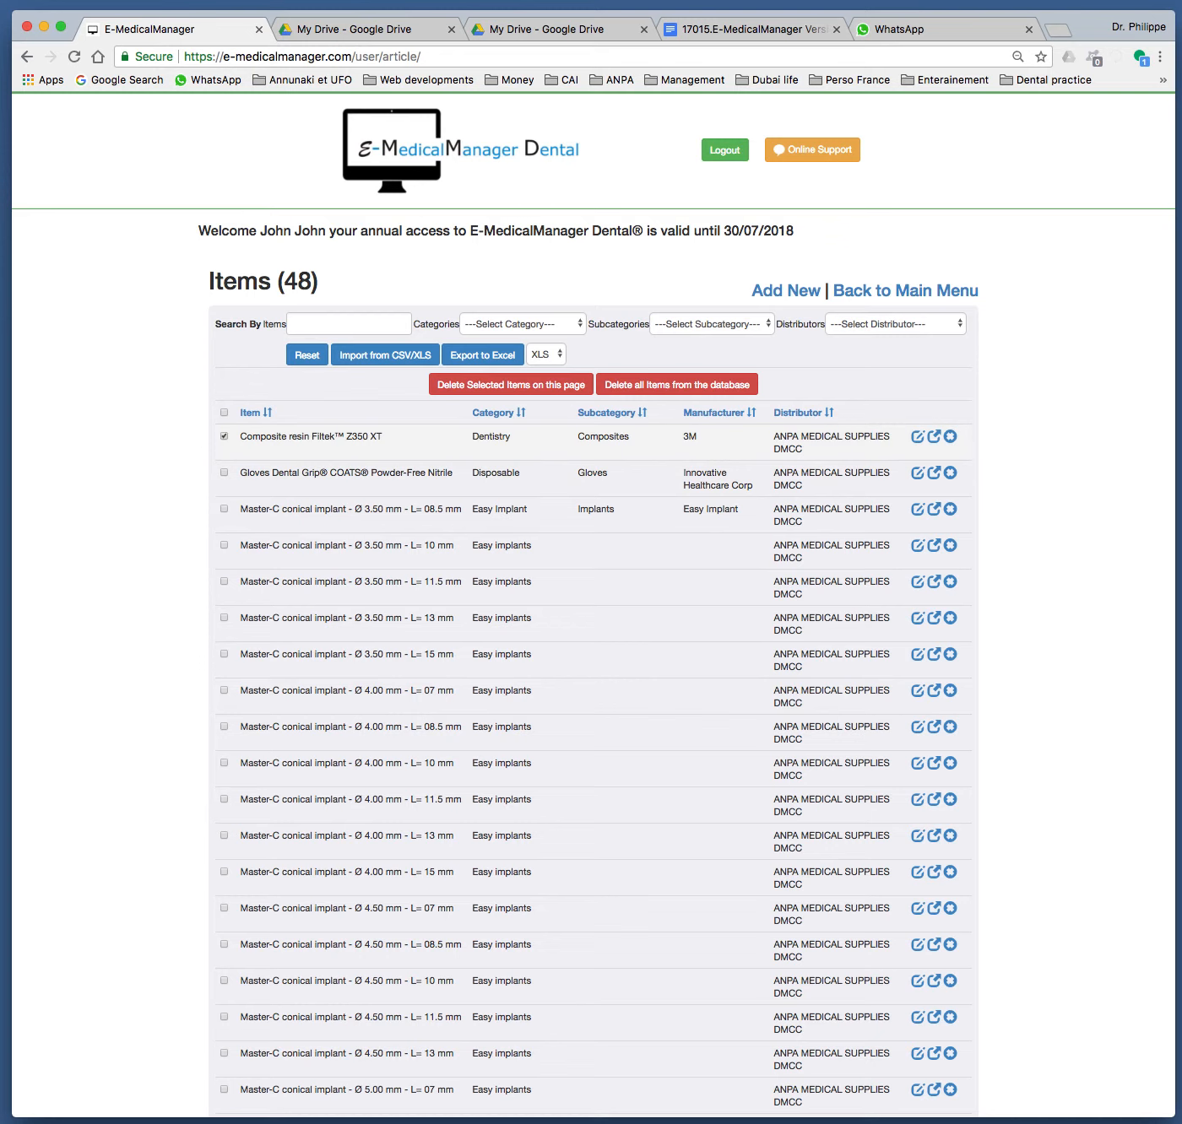
left_click(917, 437)
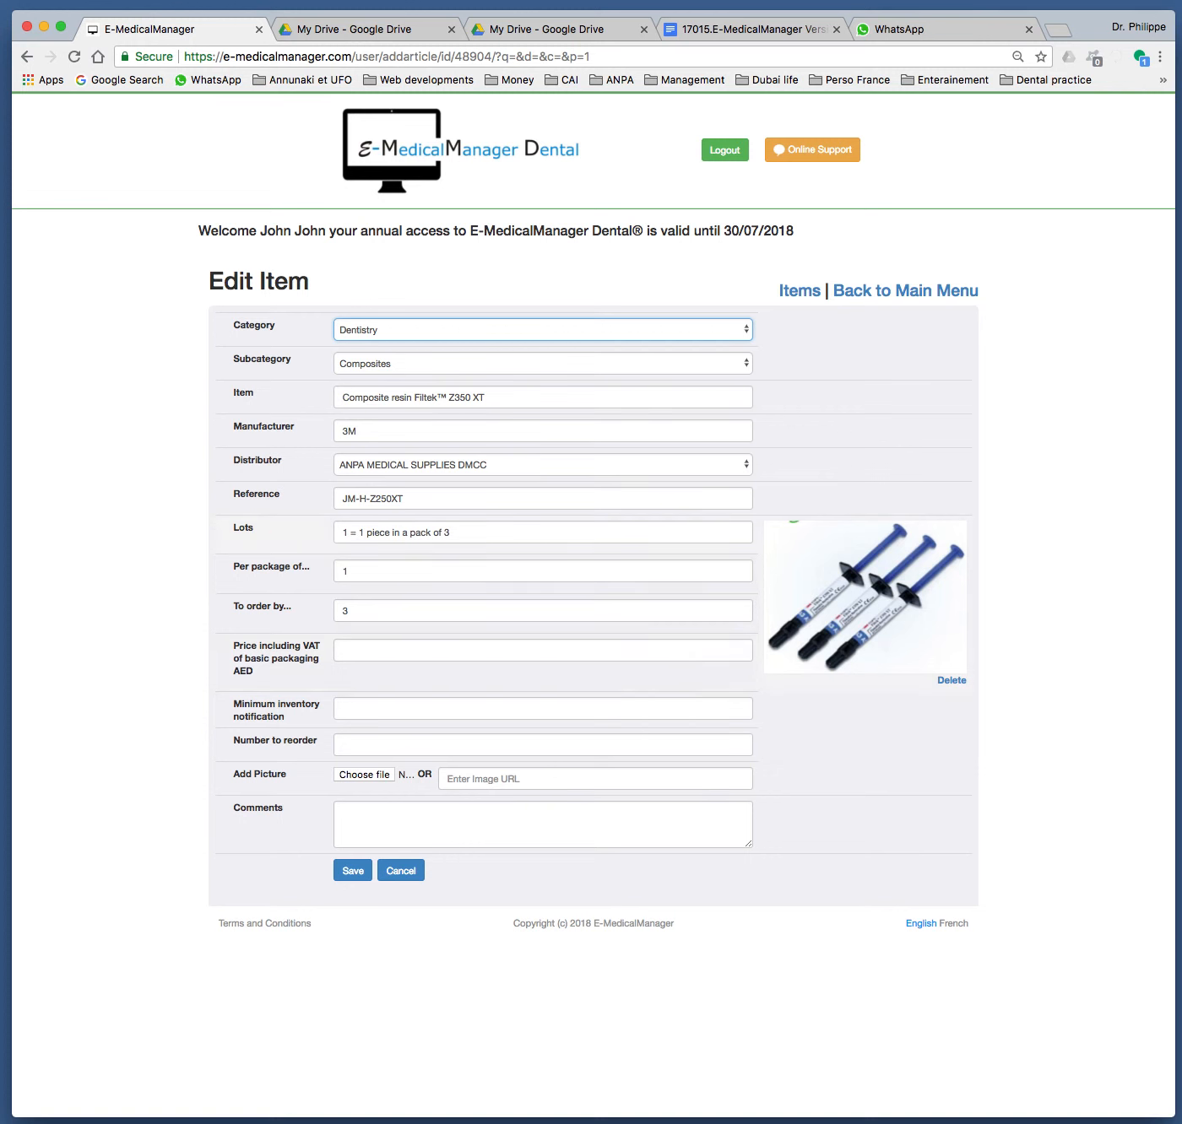
left_click(451, 533)
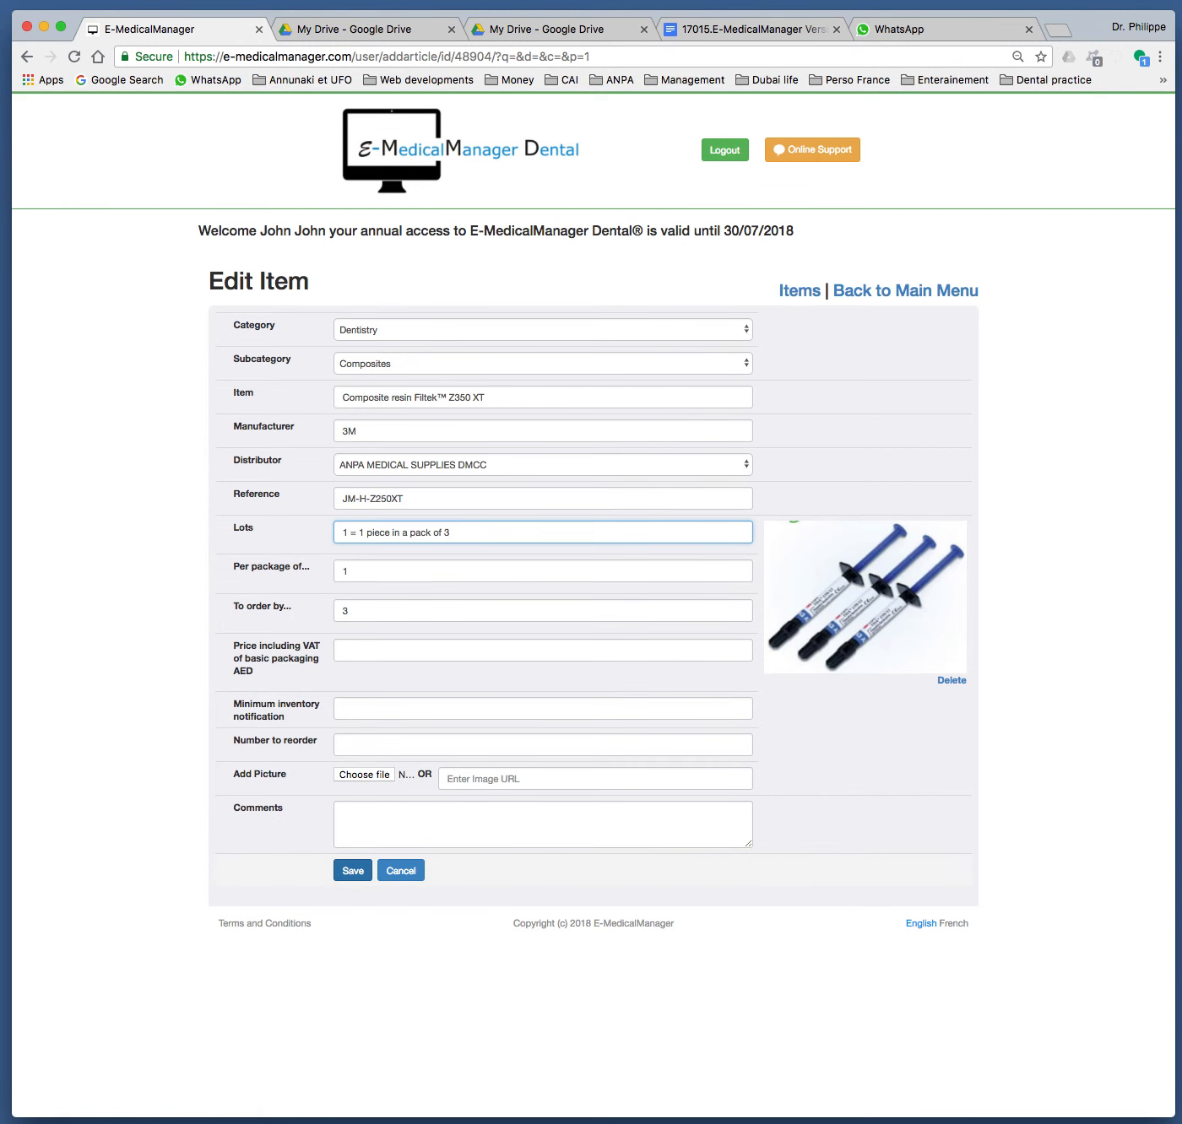
left_click(401, 870)
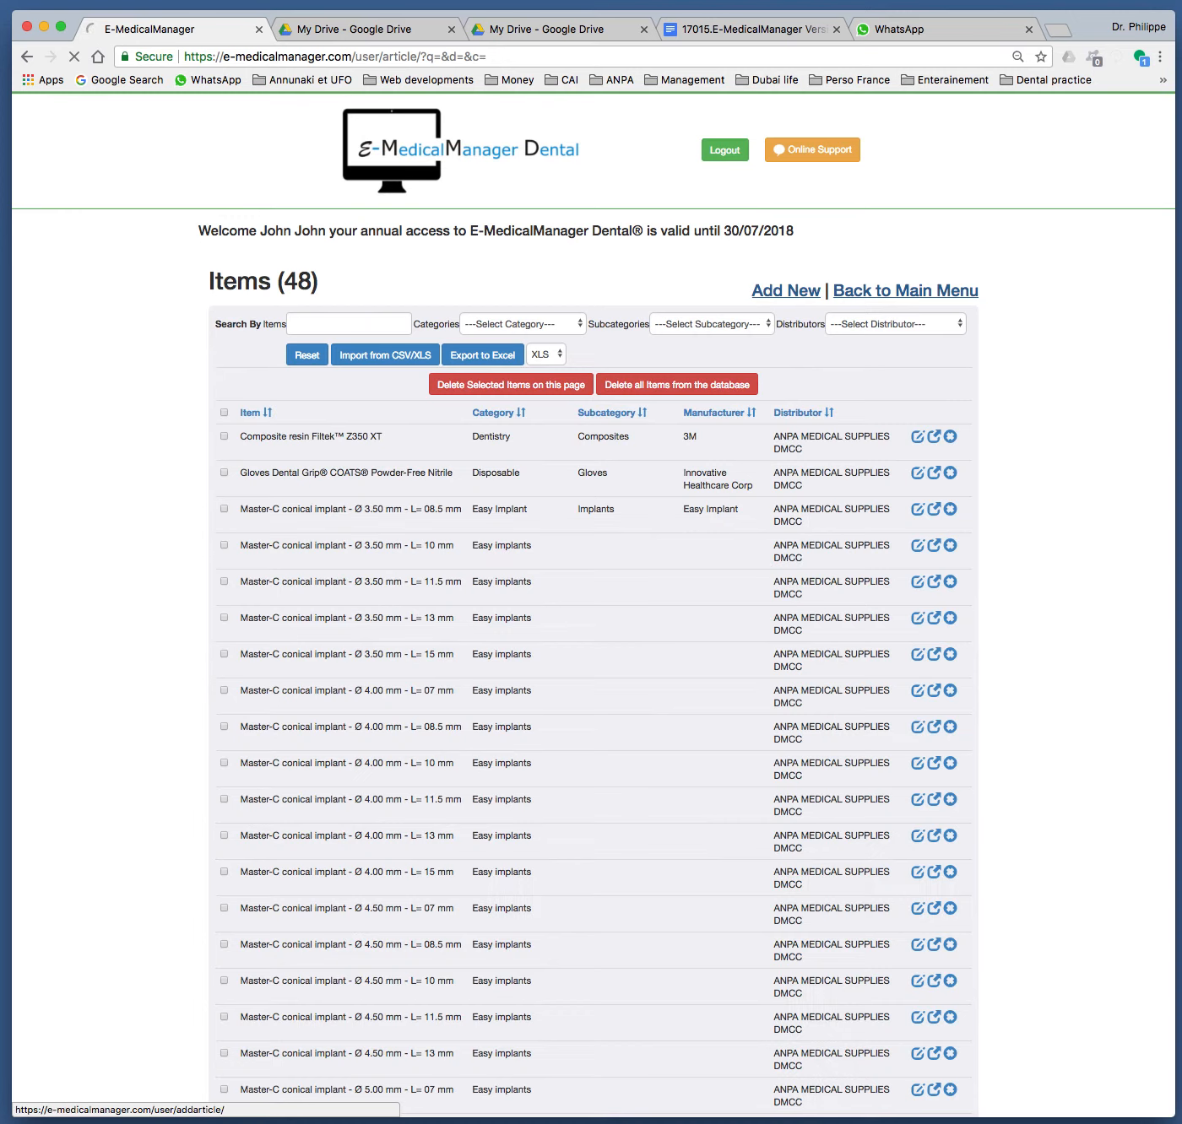
In Planning Orders, add Composite resin Filtek Z350 XT with a quantity of 3 and save the planned order.
left_click(906, 291)
left_click(302, 359)
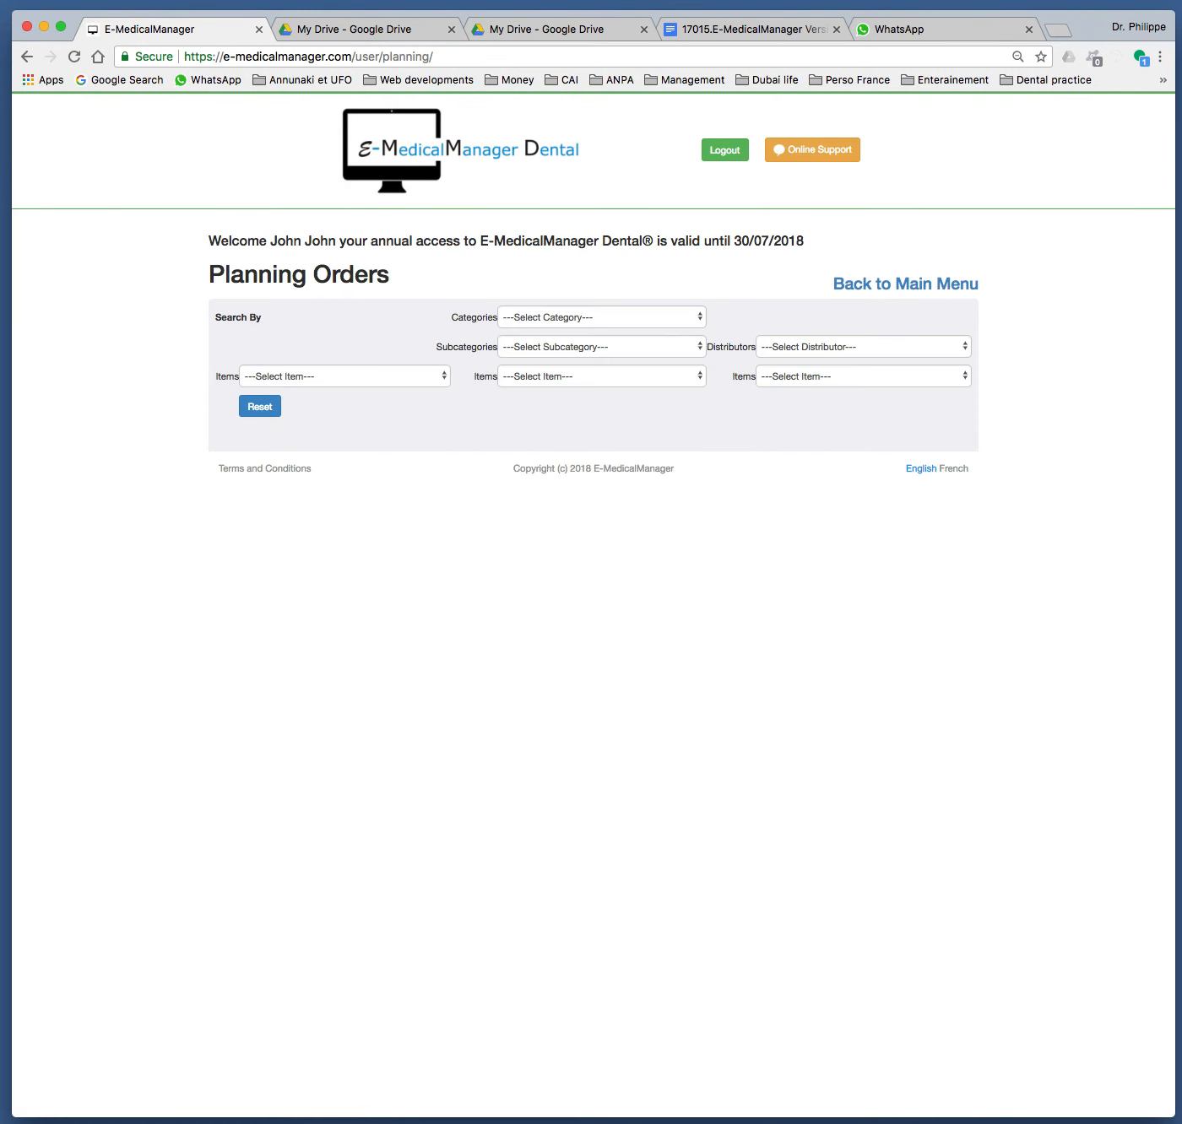
left_click(344, 377)
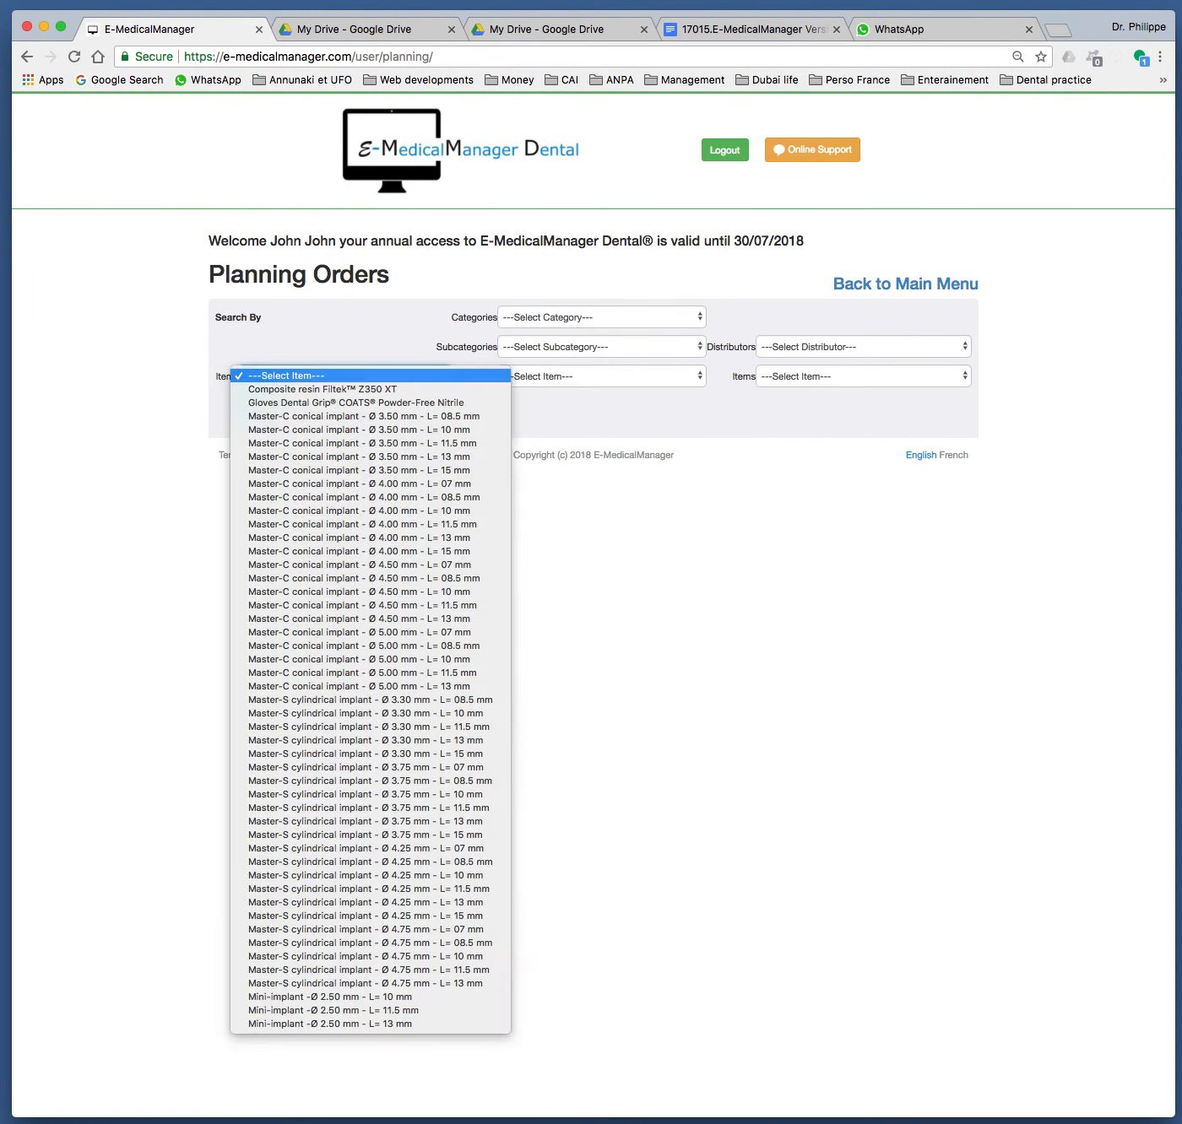
left_click(322, 389)
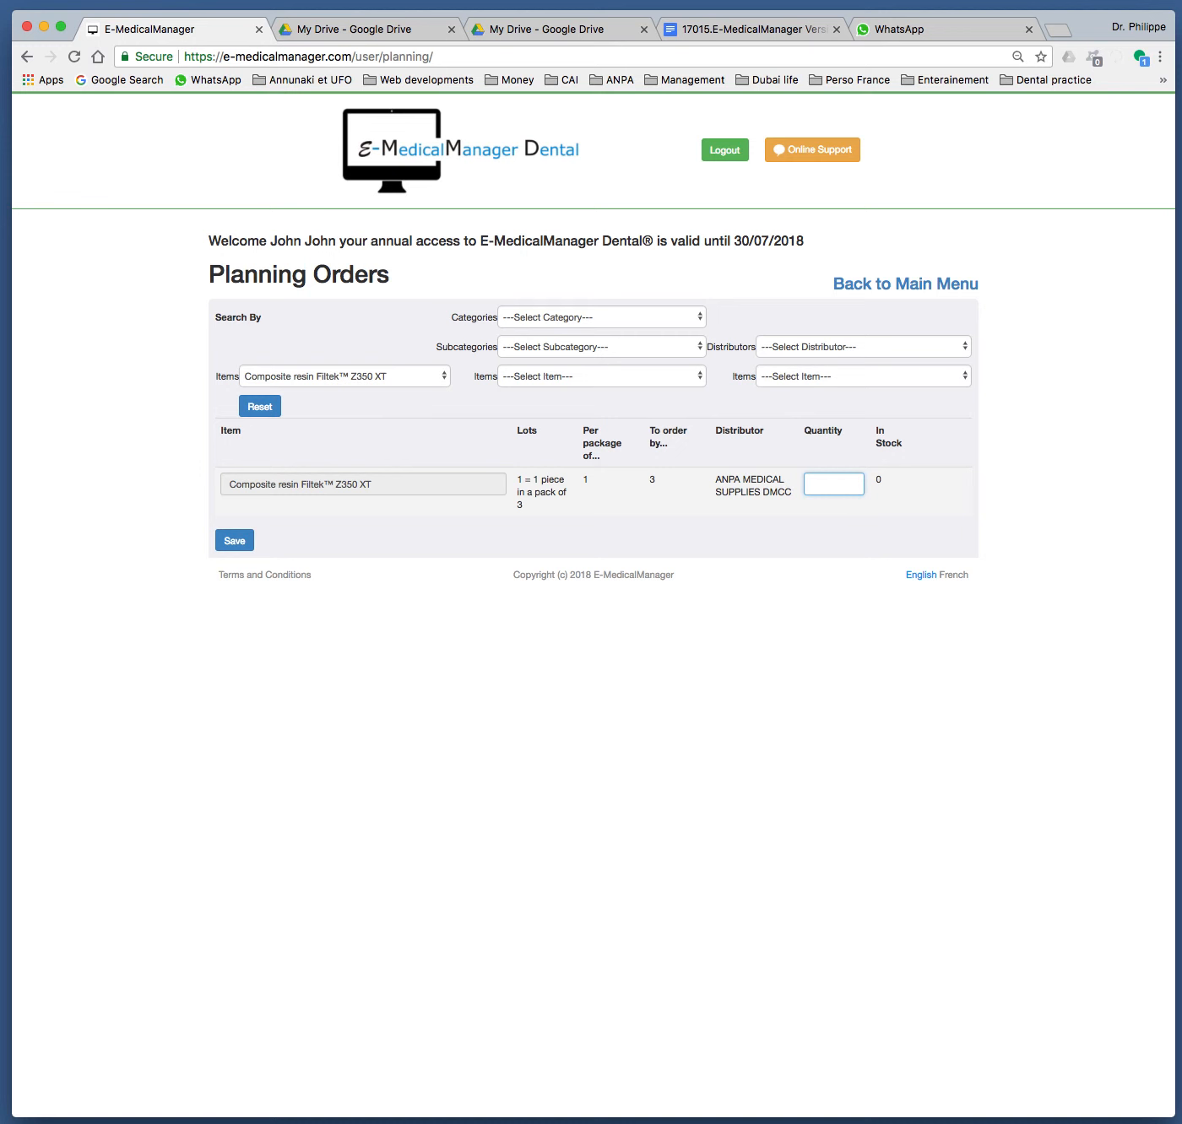
type("3")
left_click(235, 540)
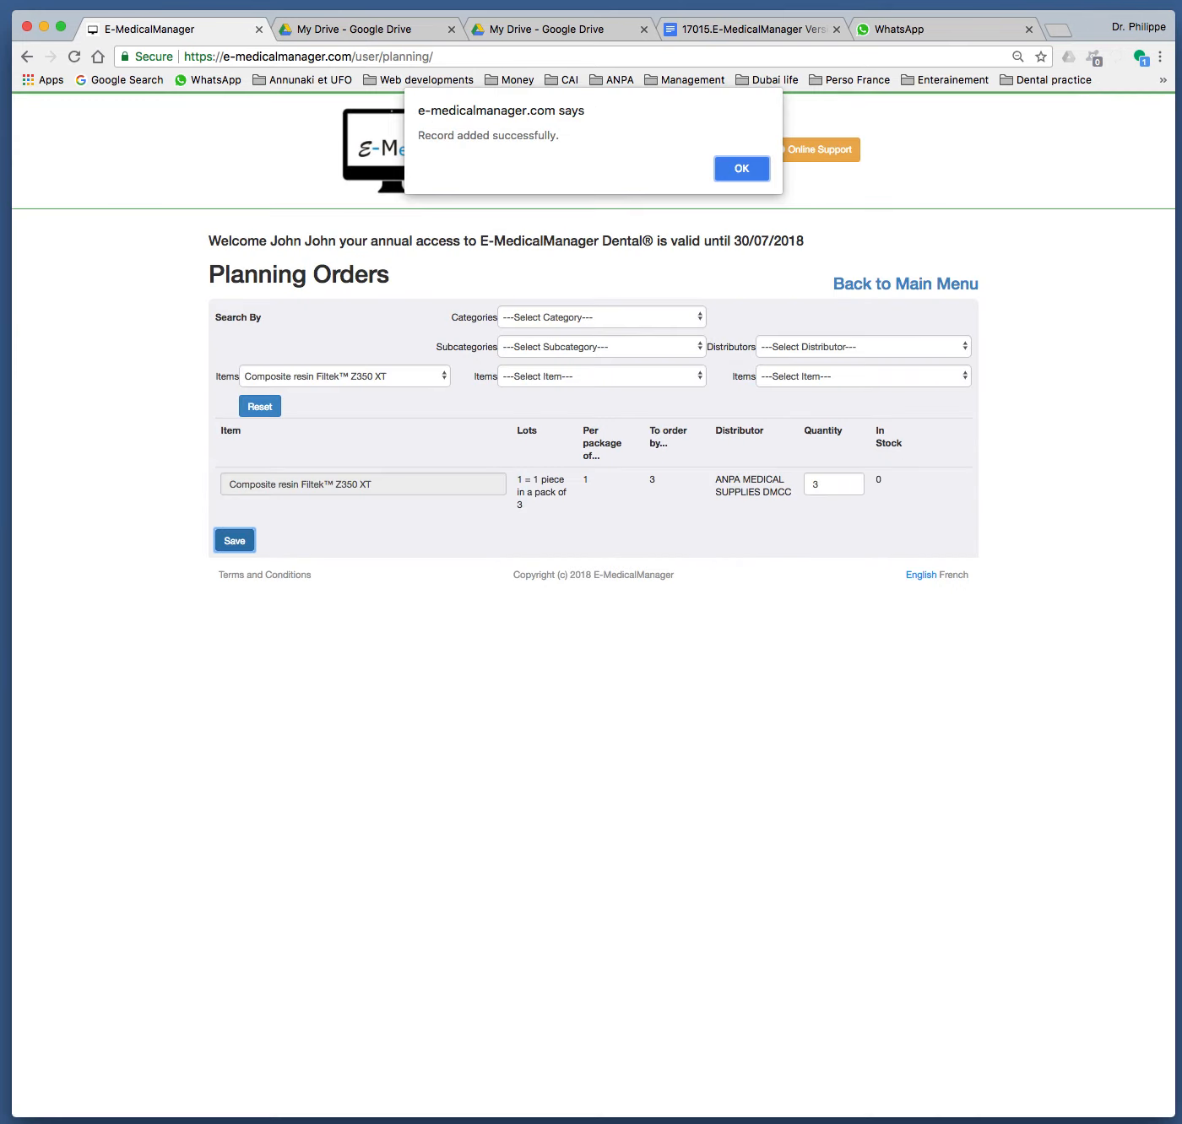
key("Return")
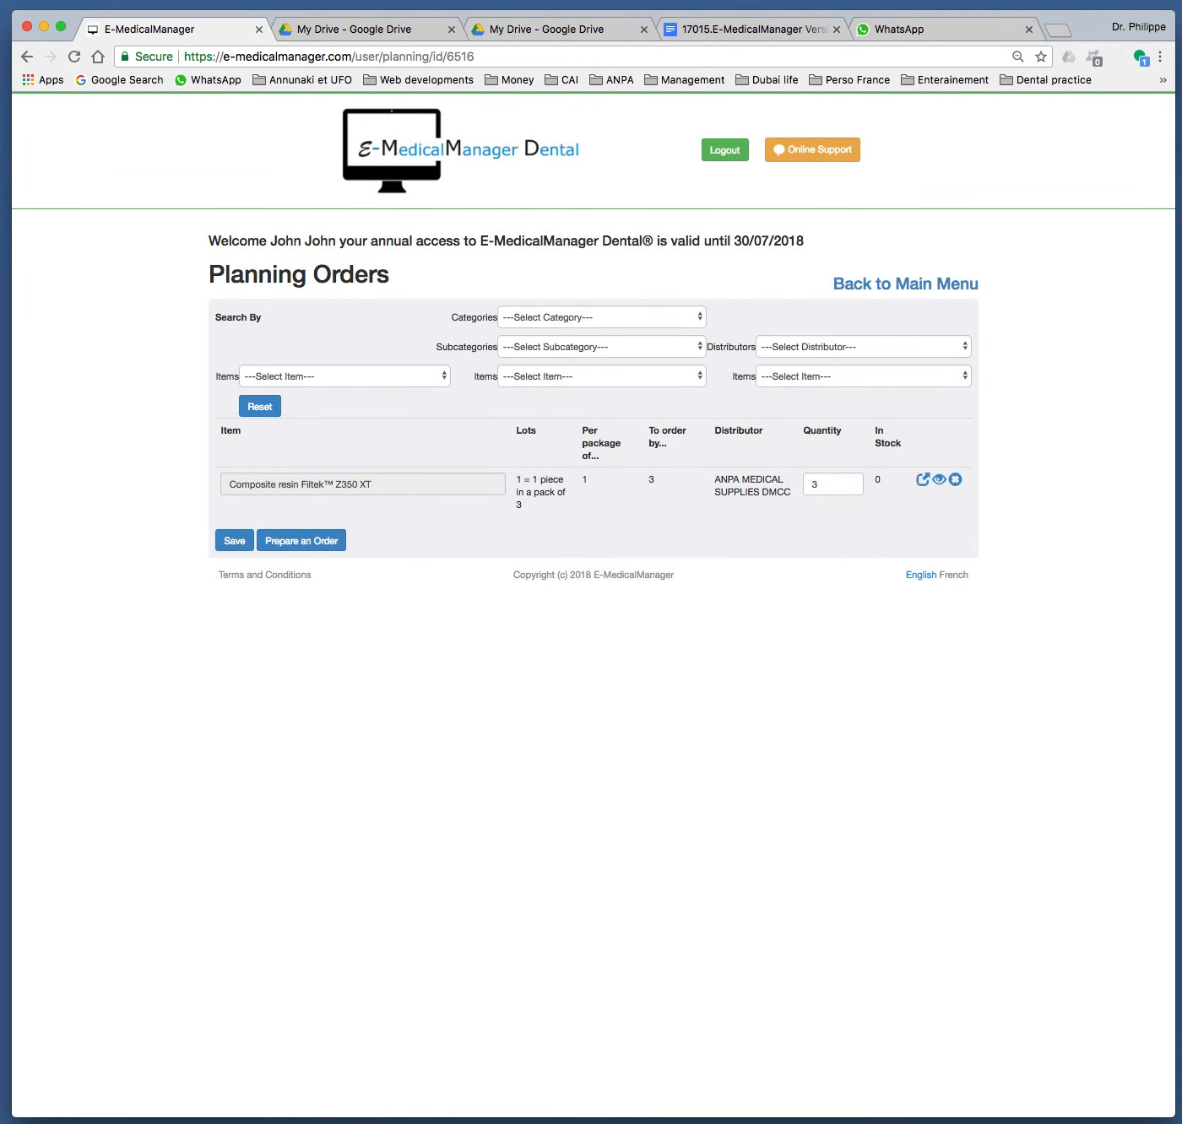
Prepare the order with the listed assistant as staff, distributor ANPA MEDICAL SUPPLIES DMCC and practitioner The Clinic, and view the distributor's order.
left_click(302, 540)
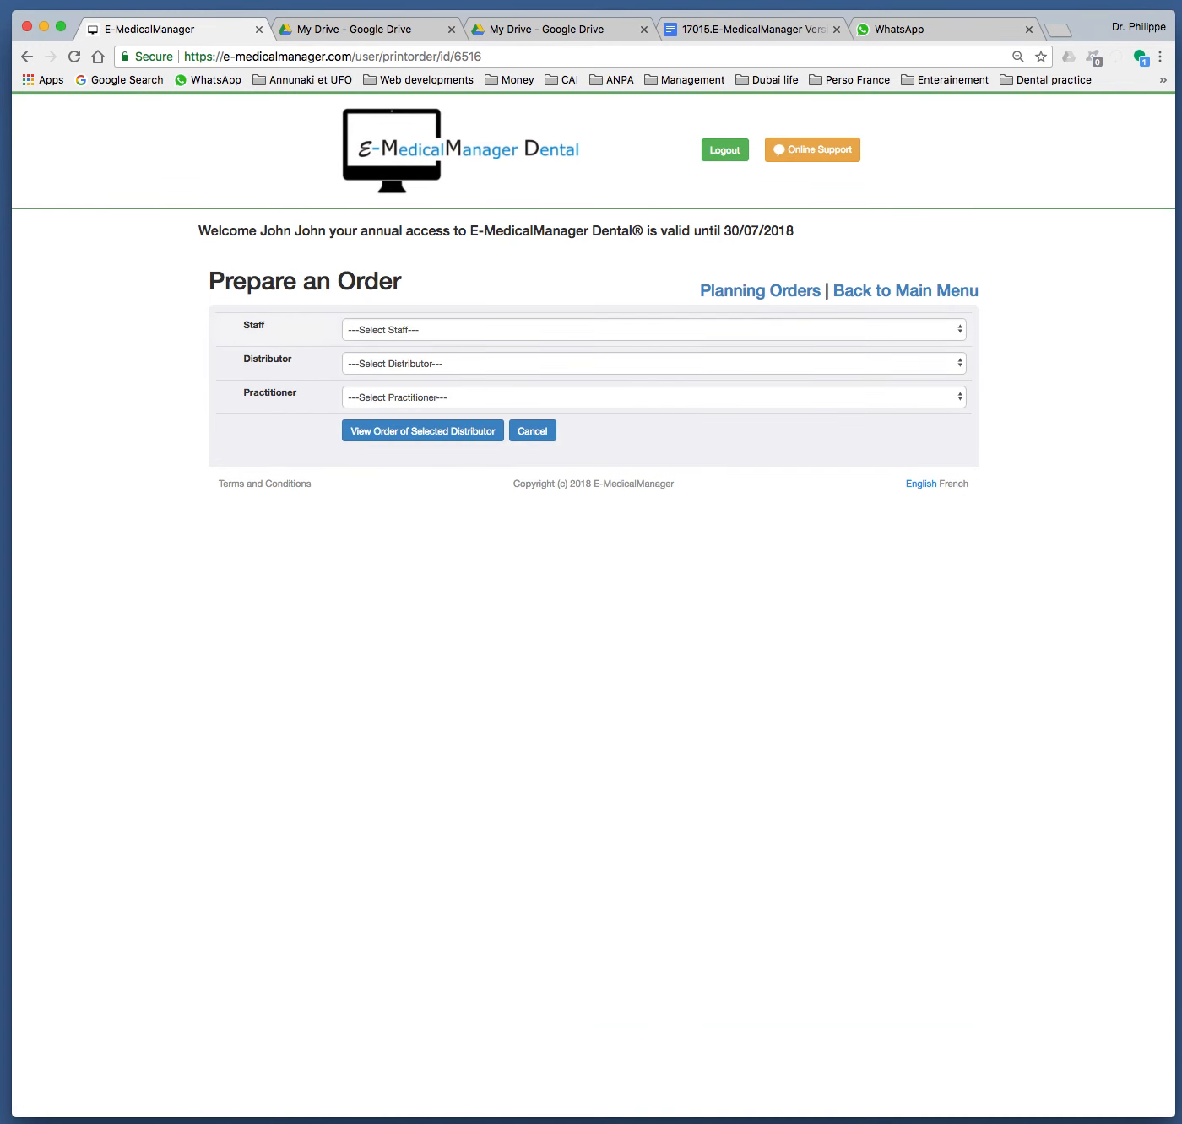
left_click(654, 330)
left_click(653, 344)
left_click(654, 364)
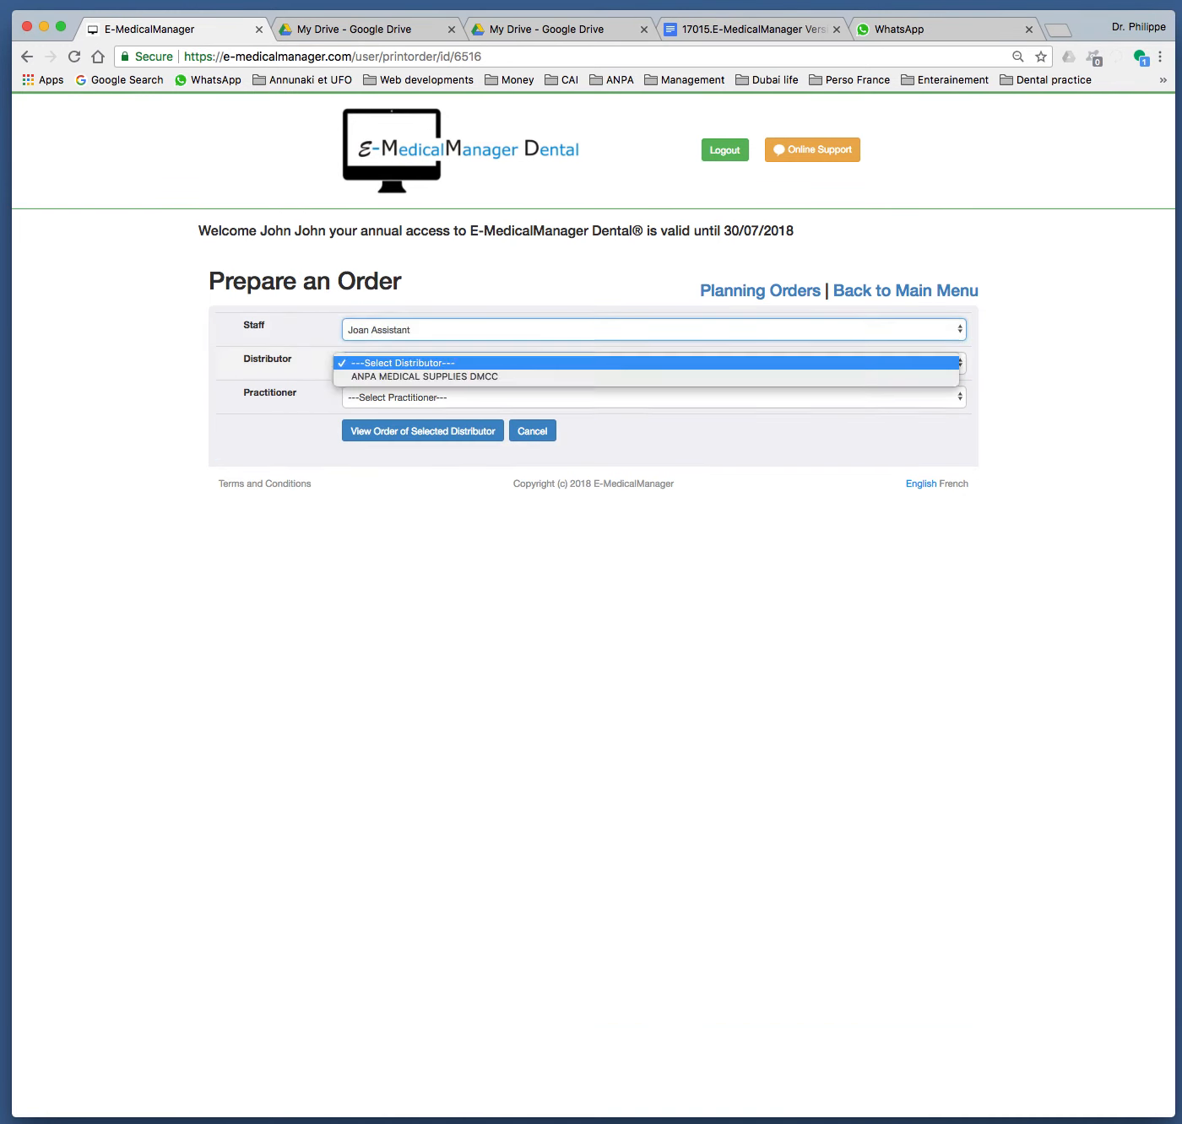
left_click(654, 374)
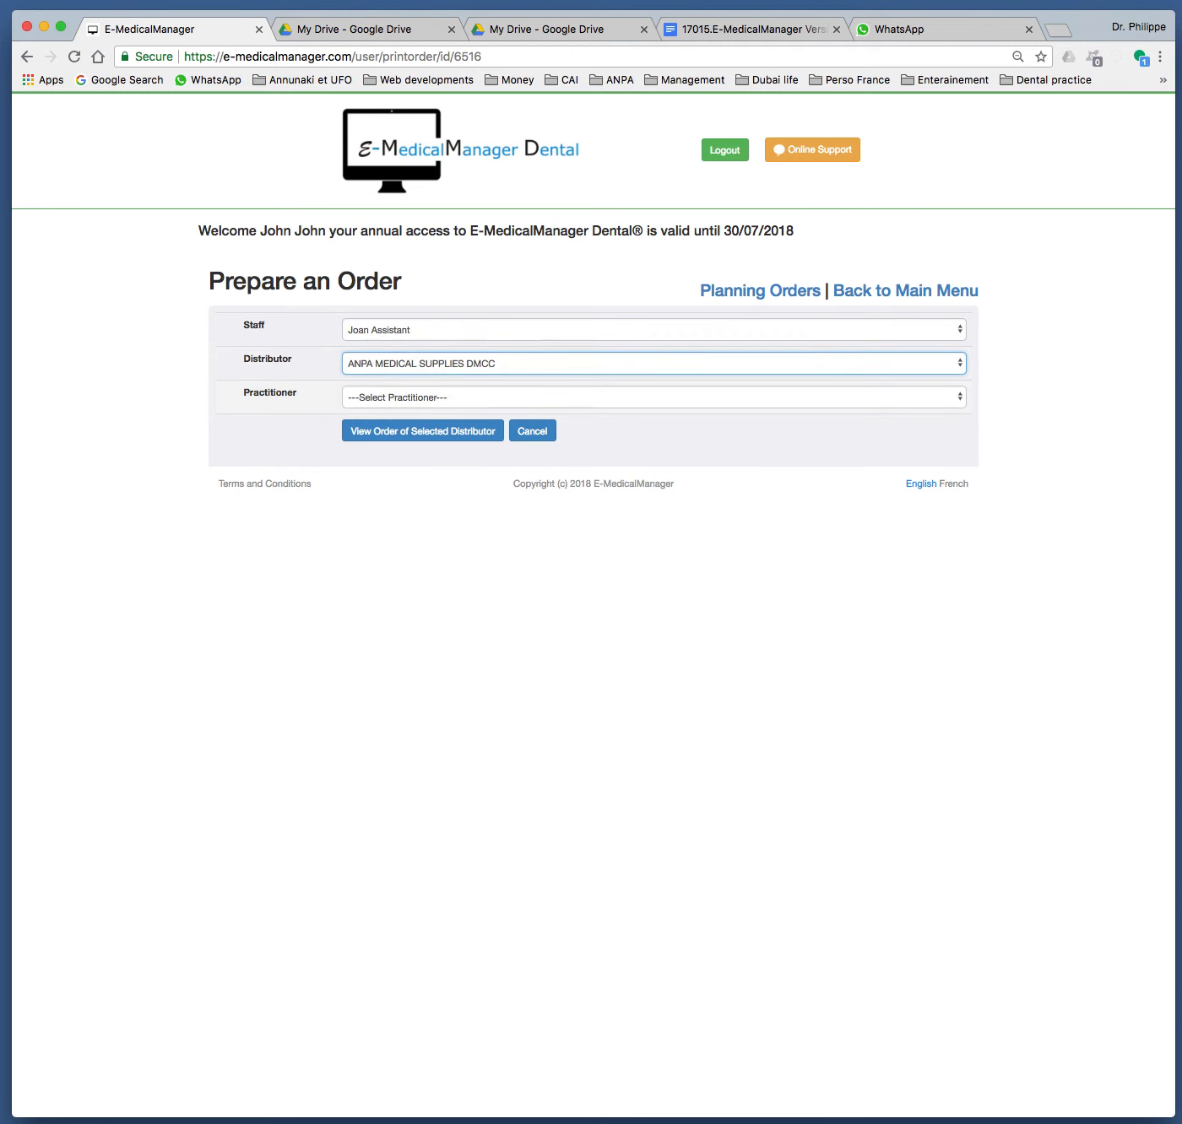
left_click(653, 397)
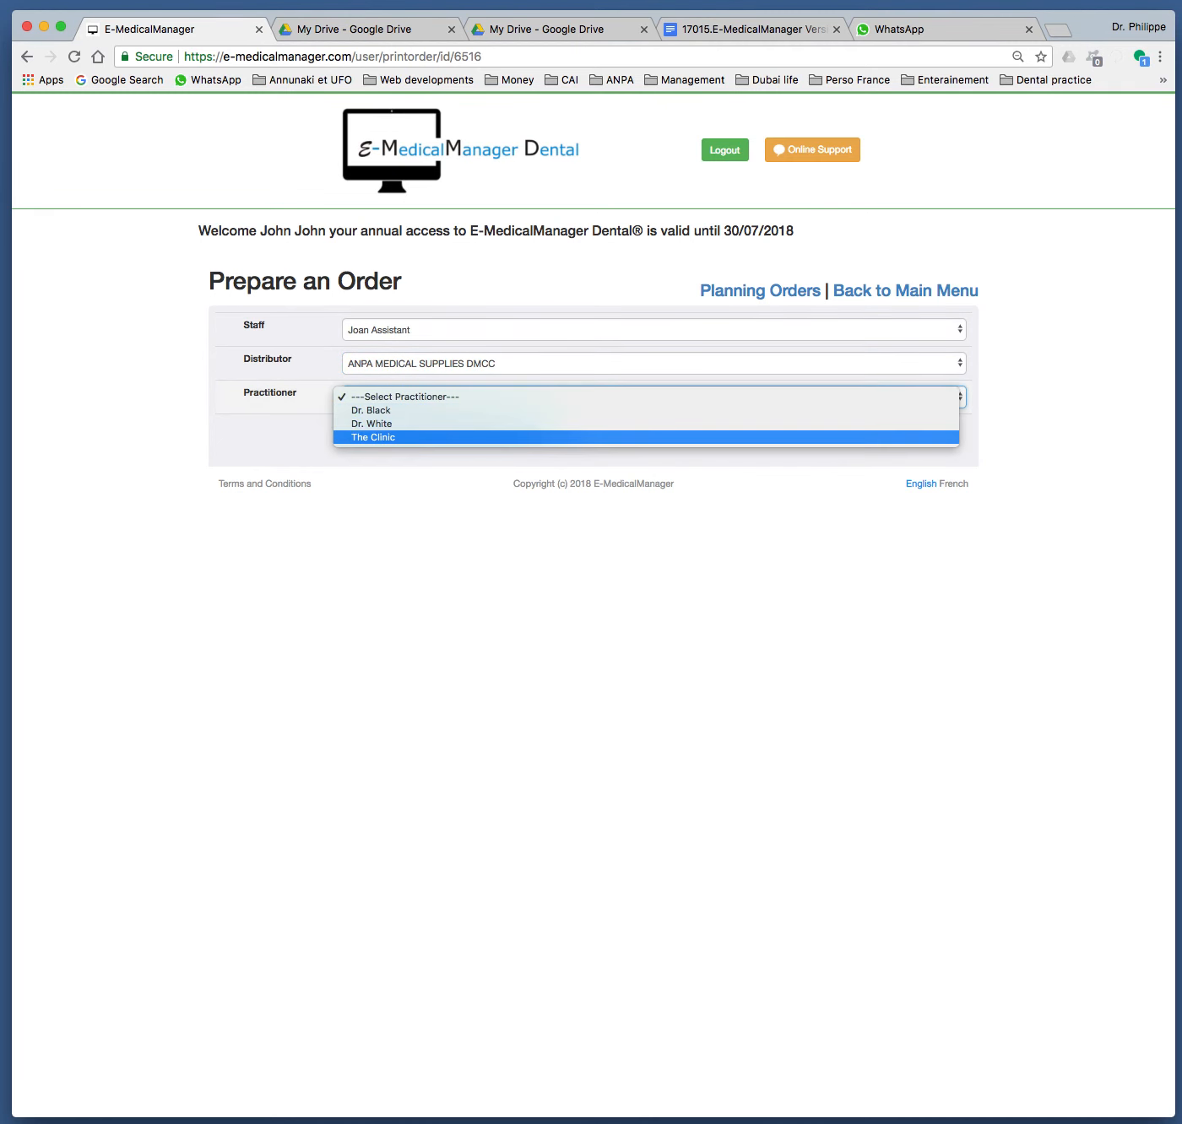
left_click(655, 437)
left_click(422, 430)
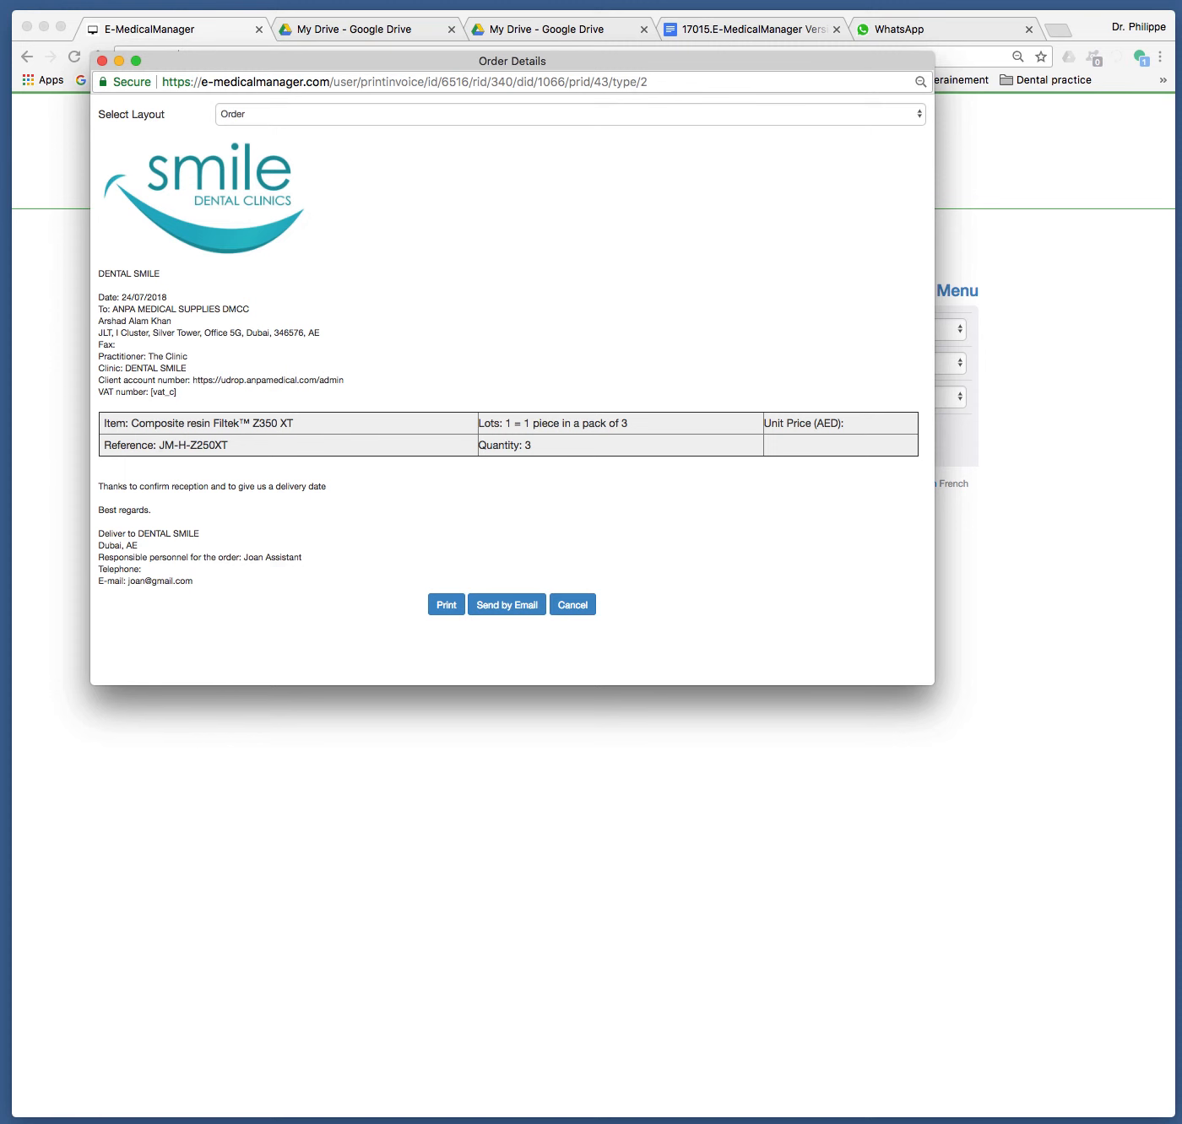
Post the composite resin order through its print option and cancel the print preview.
left_click(447, 605)
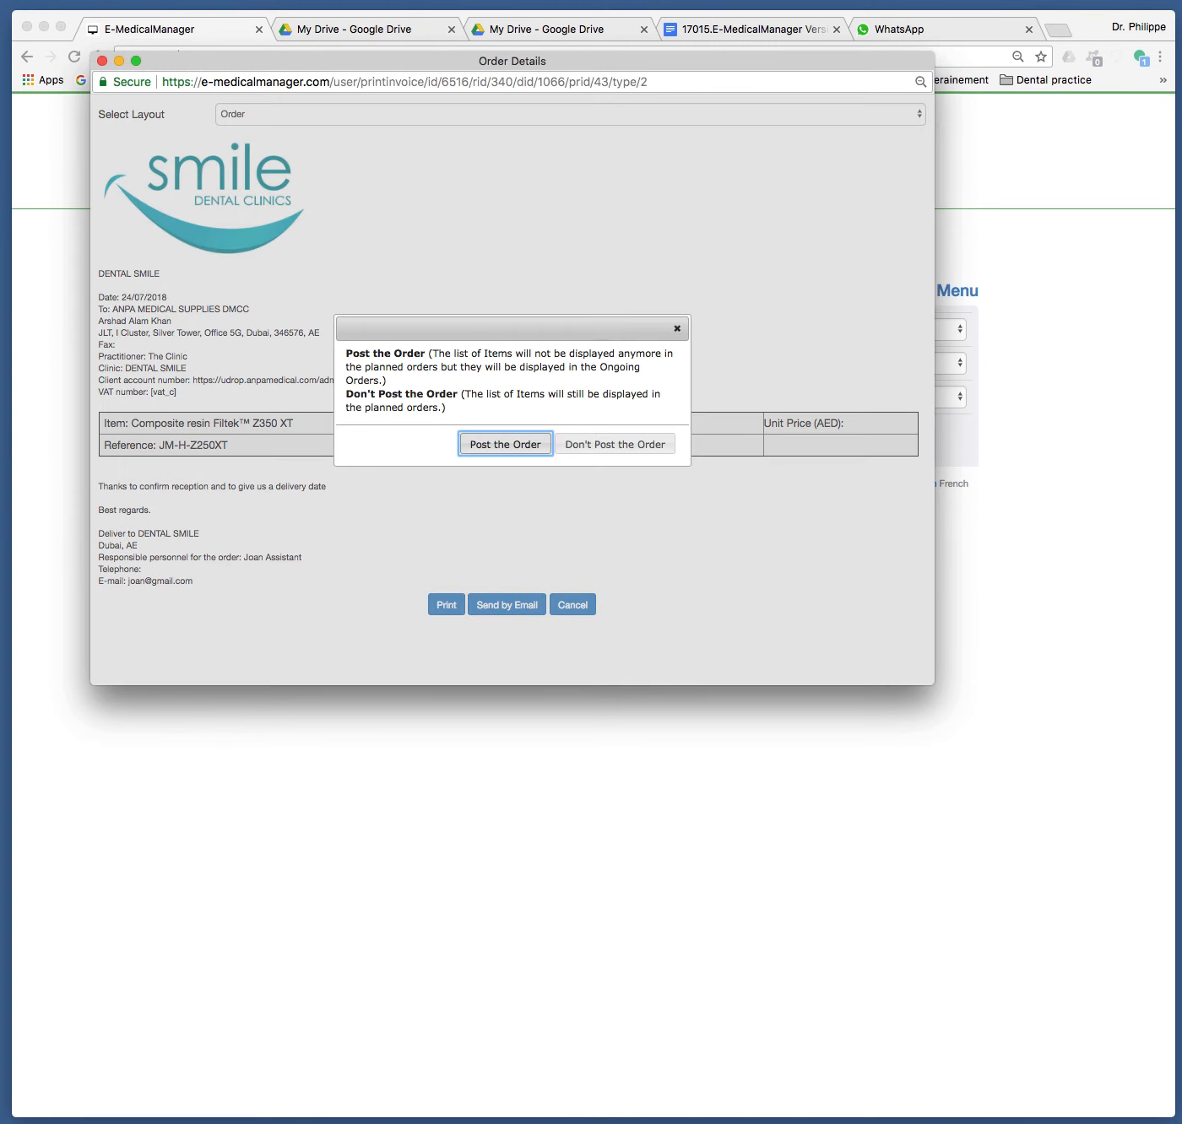
key("Return")
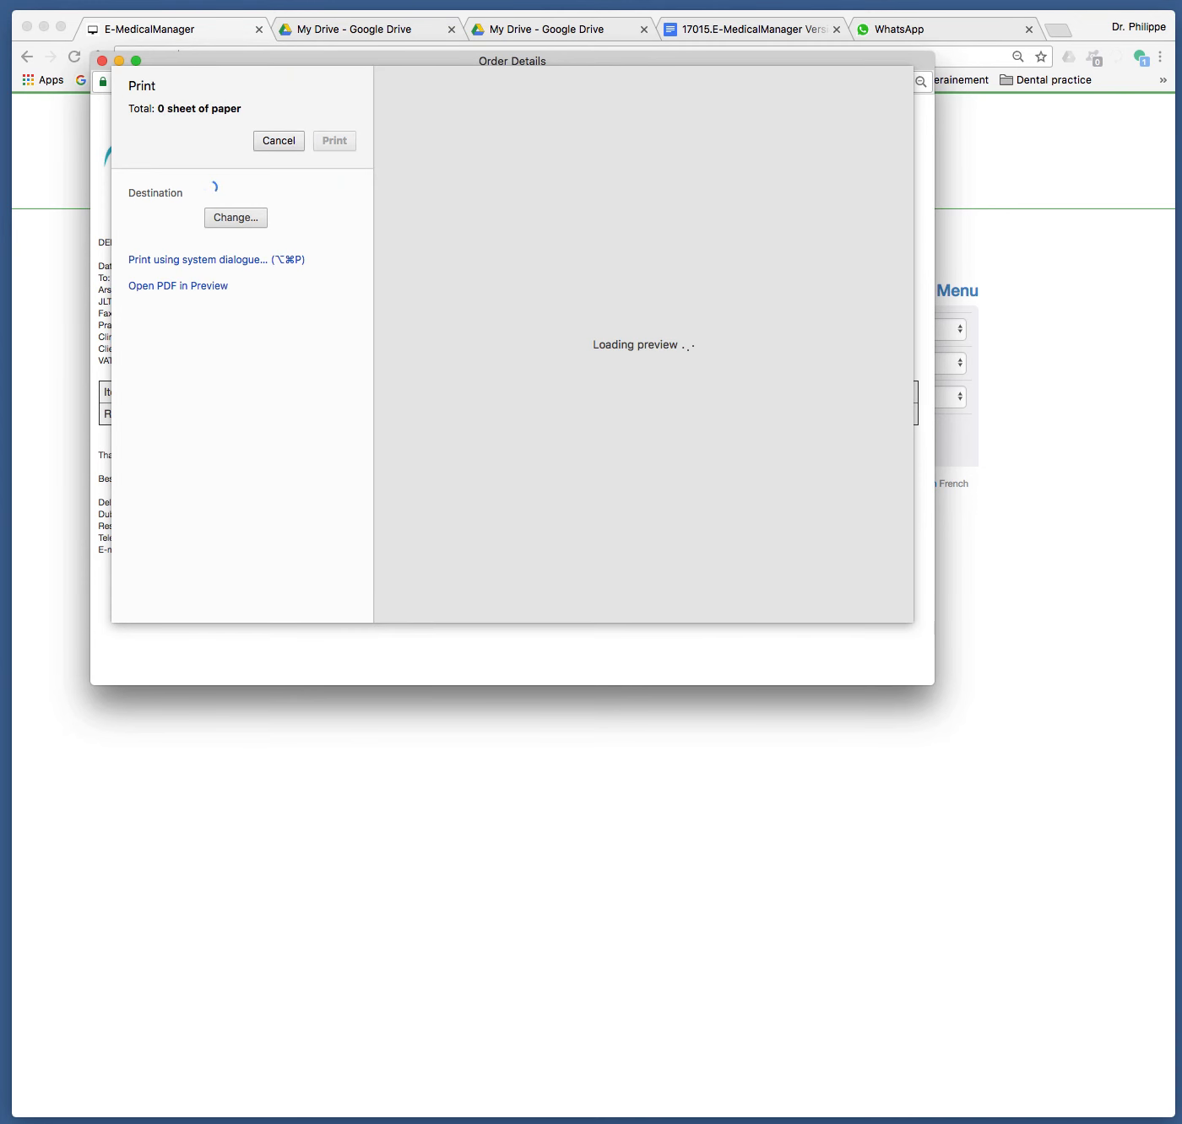
key("Escape")
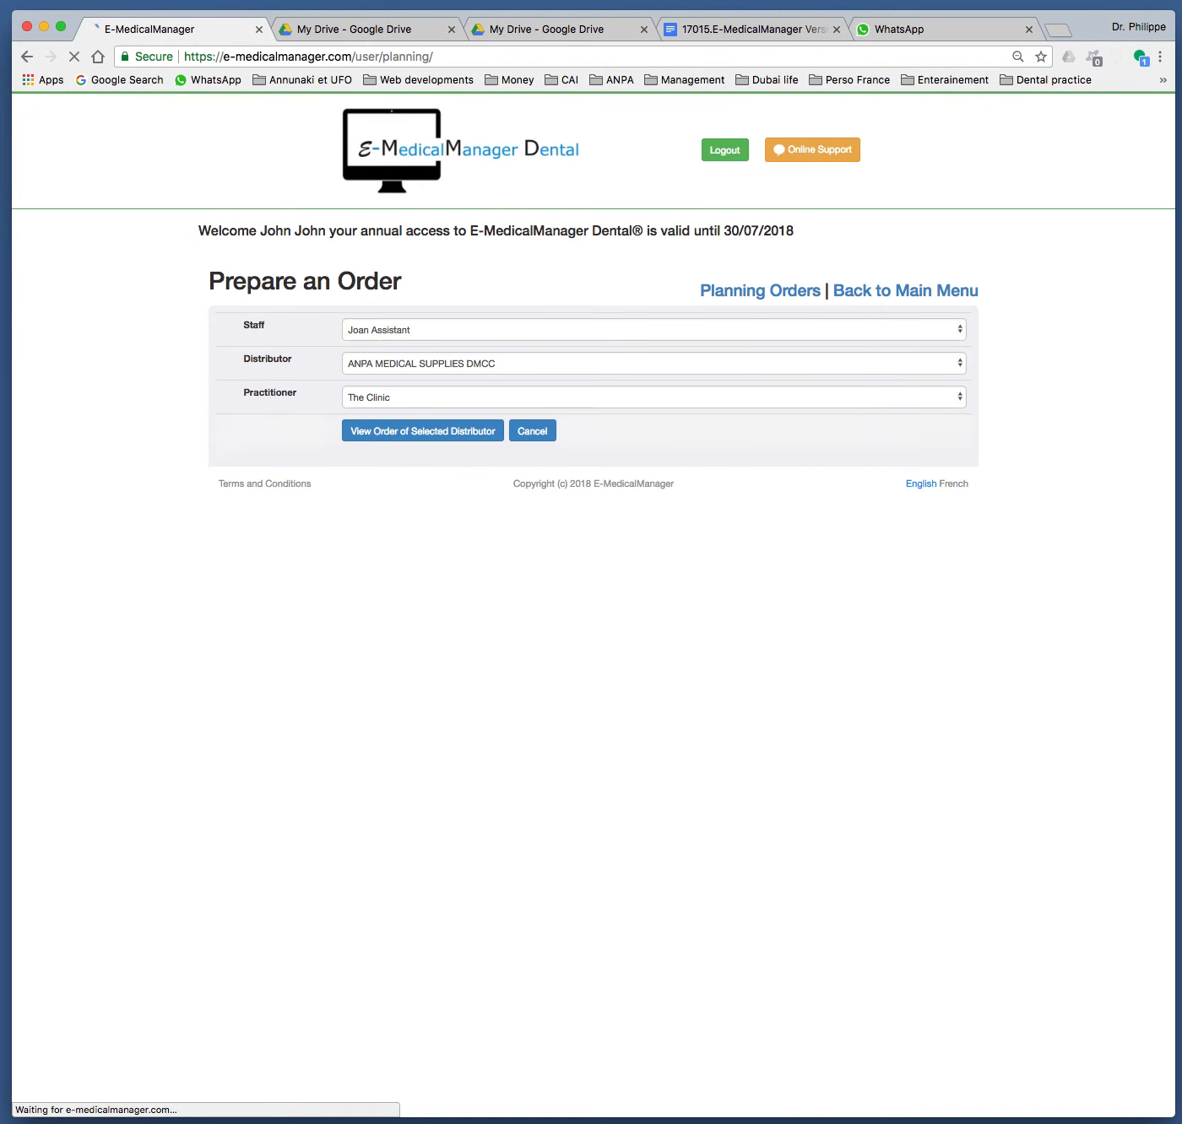
In Sent Orders Management, set the open order's three composite resin items and its order status to Received, and save.
left_click(905, 285)
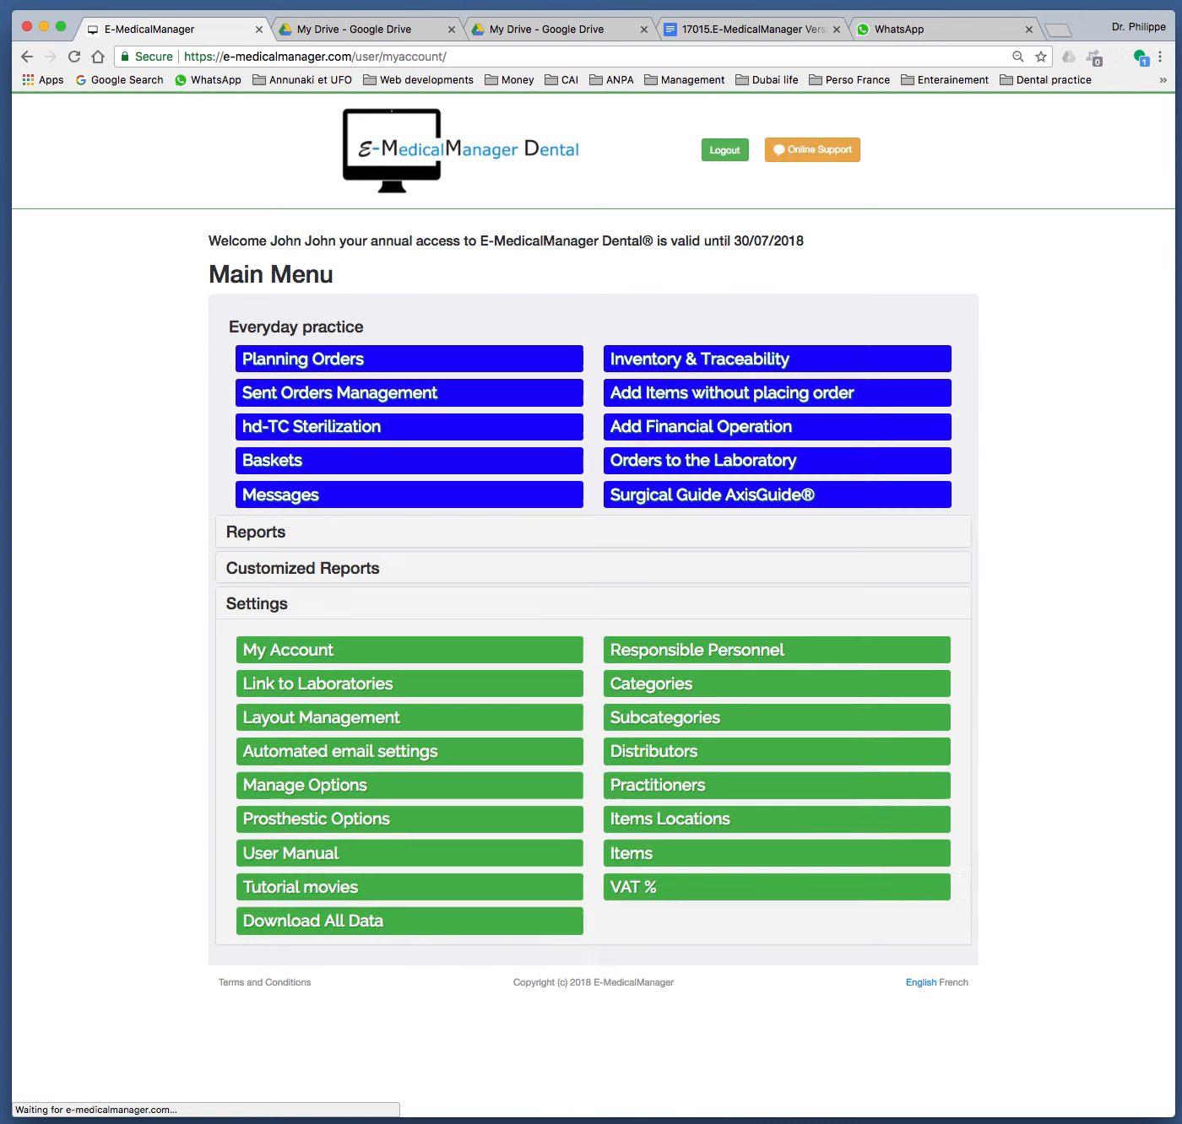
left_click(398, 393)
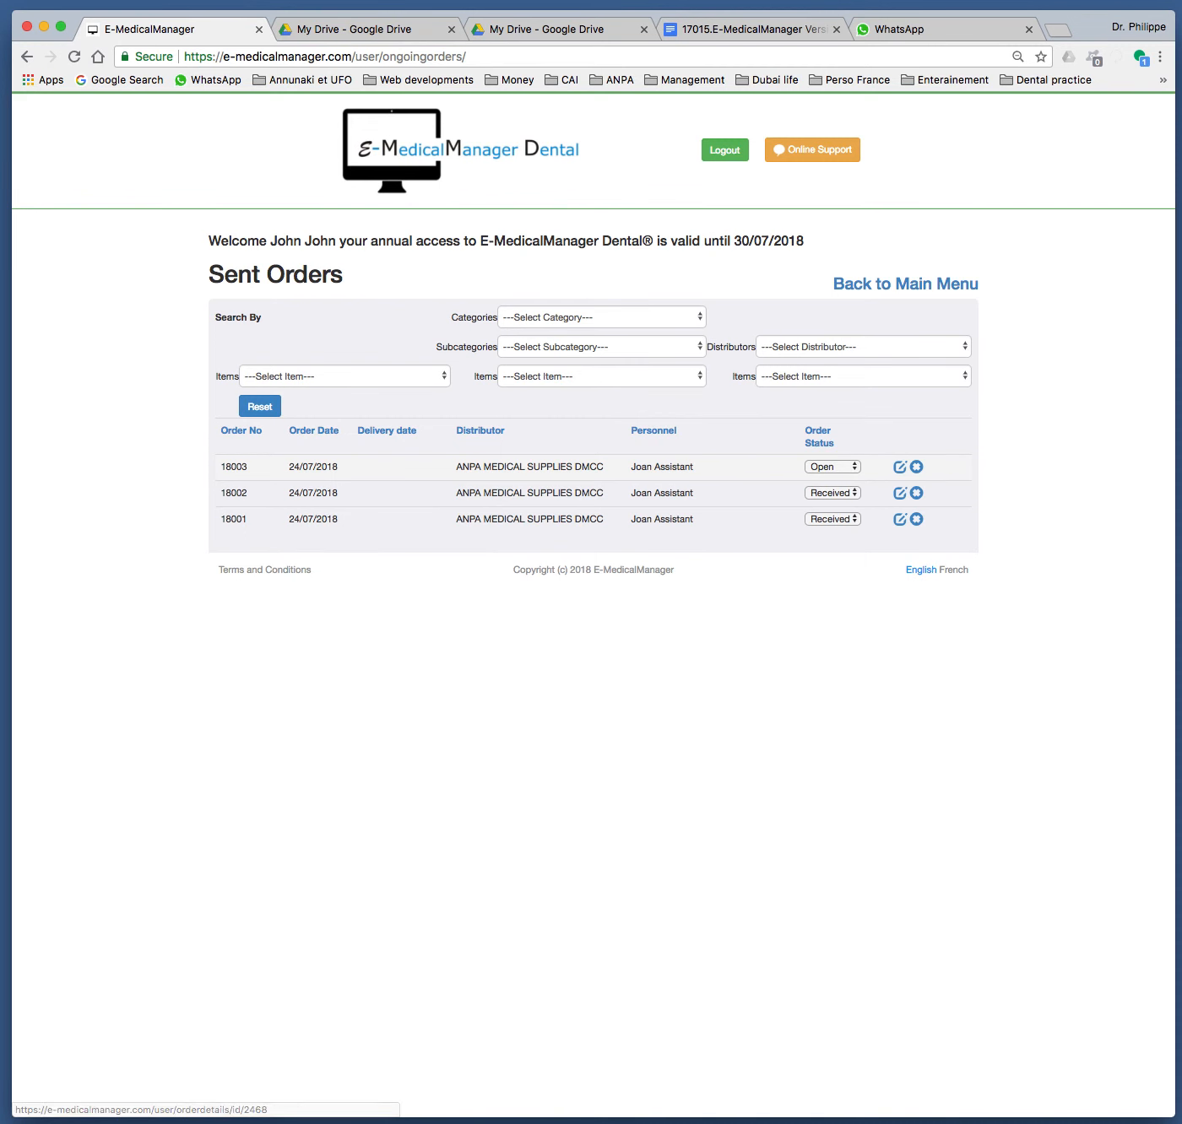
left_click(899, 467)
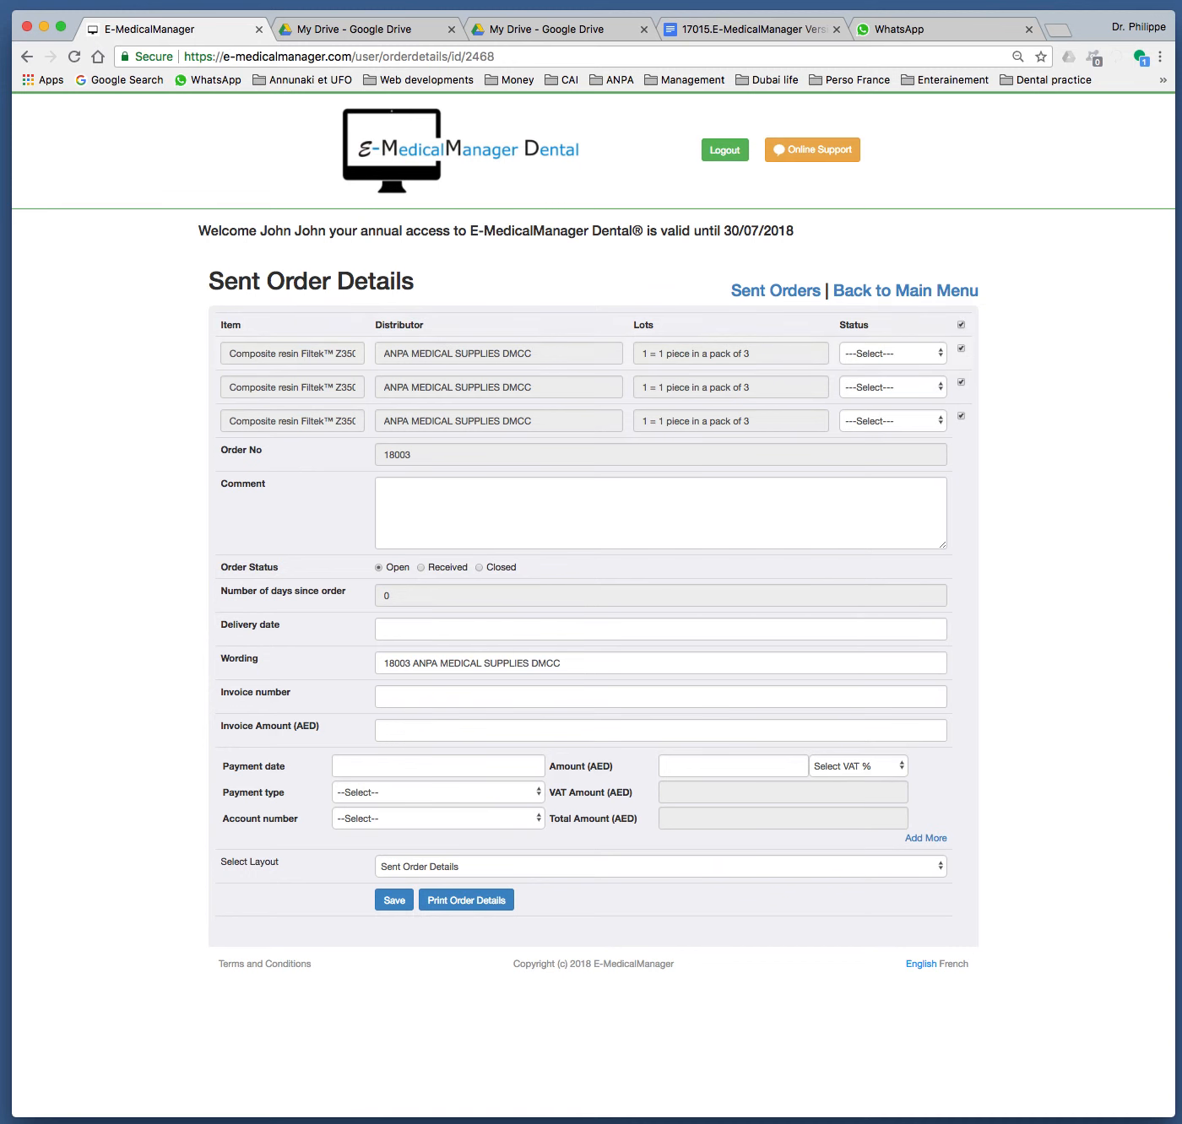
left_click(892, 353)
left_click(883, 366)
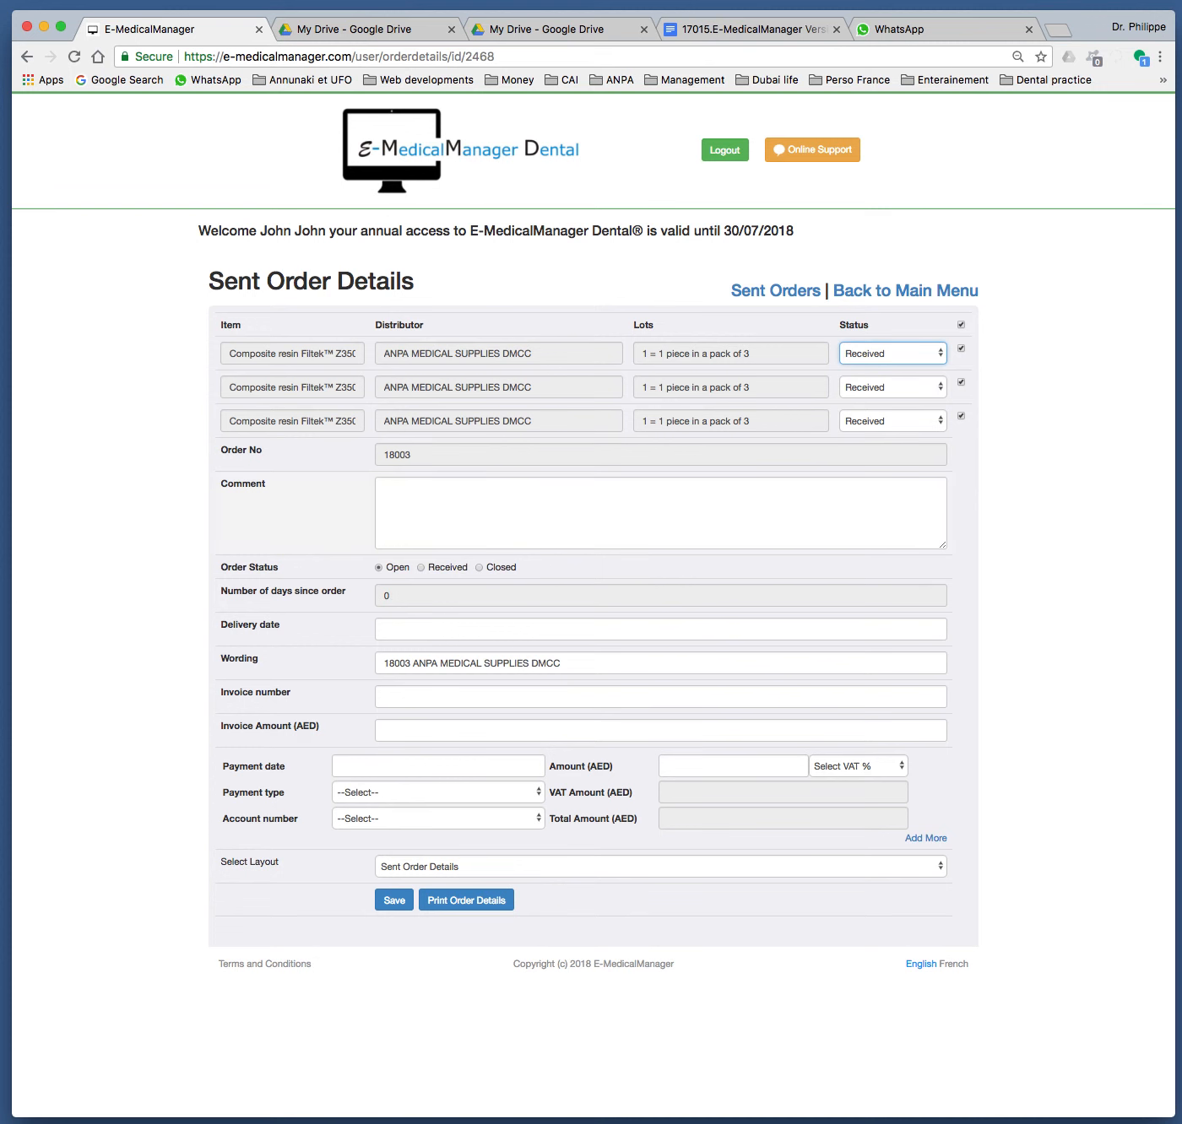
left_click(419, 568)
left_click(394, 900)
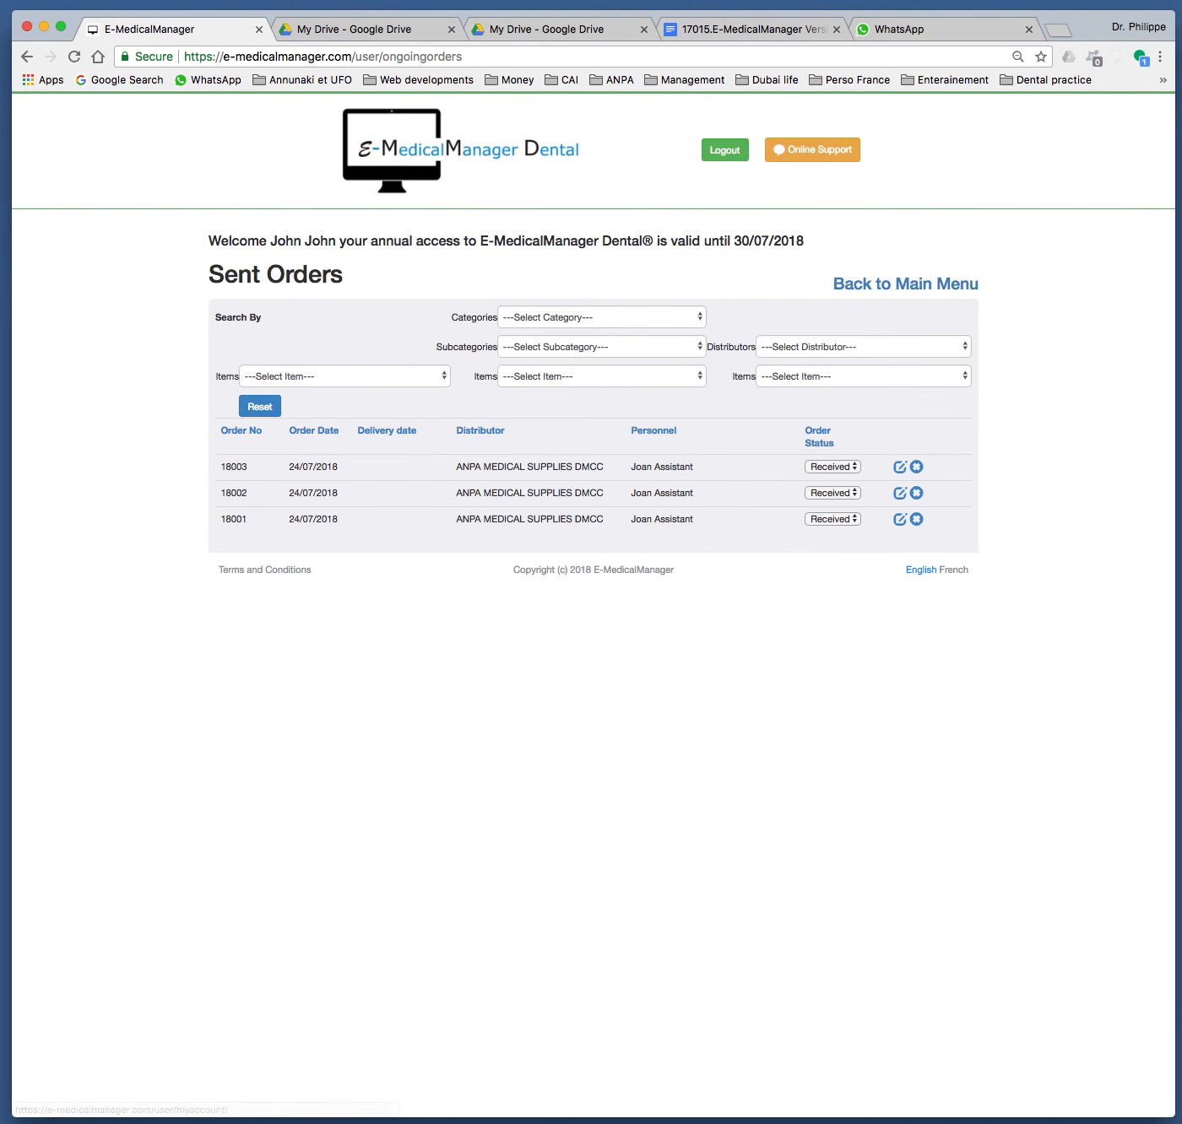
In Inventory & Traceability, assign the first two composite resin rows to The Clinic and the third to the first listed practitioner.
left_click(905, 283)
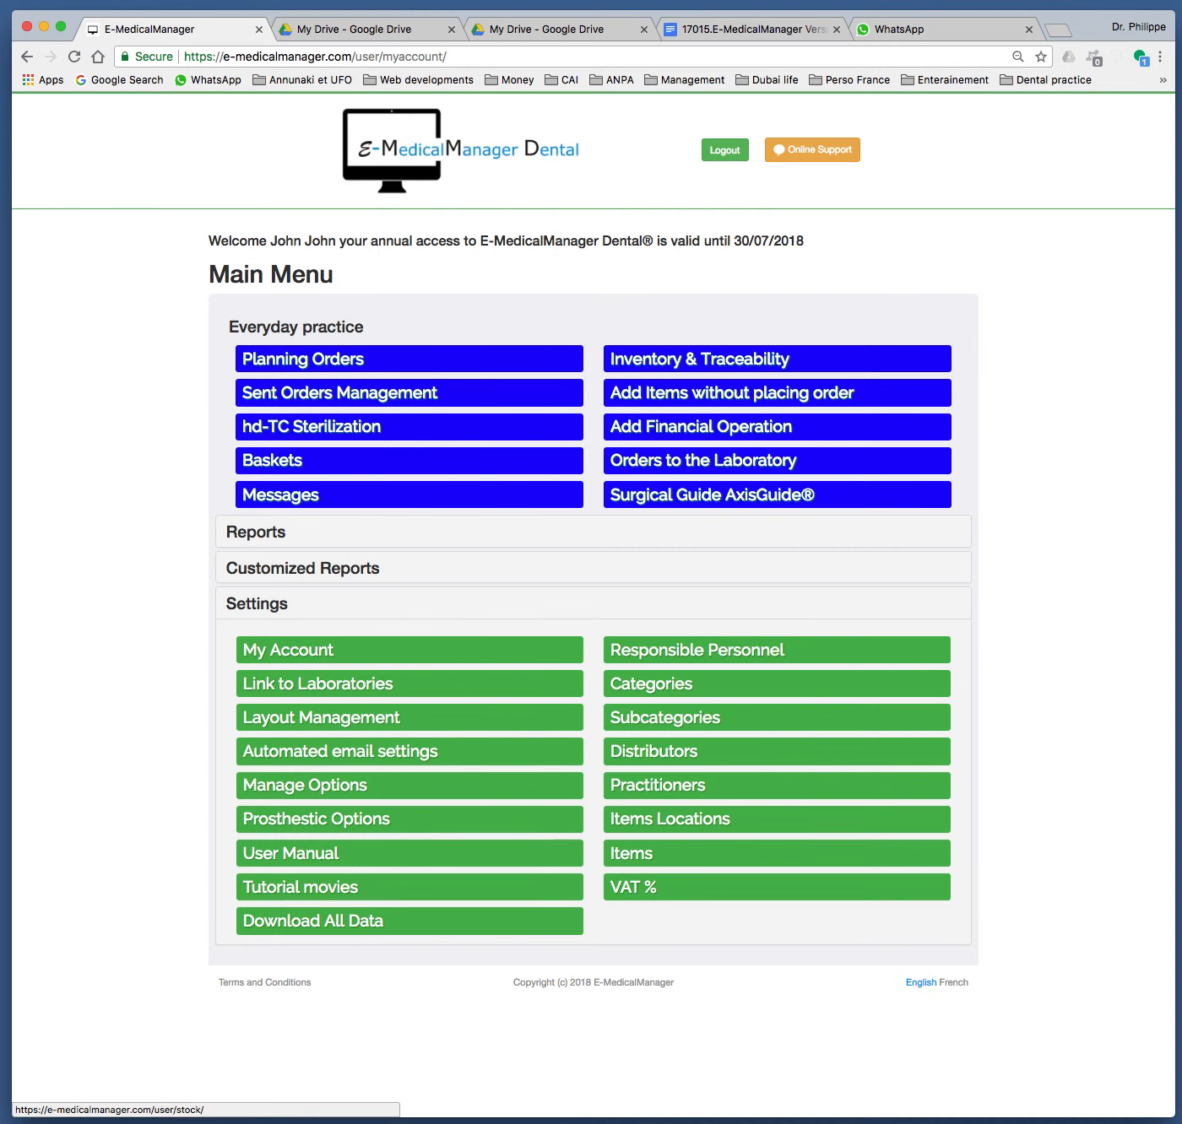
left_click(701, 359)
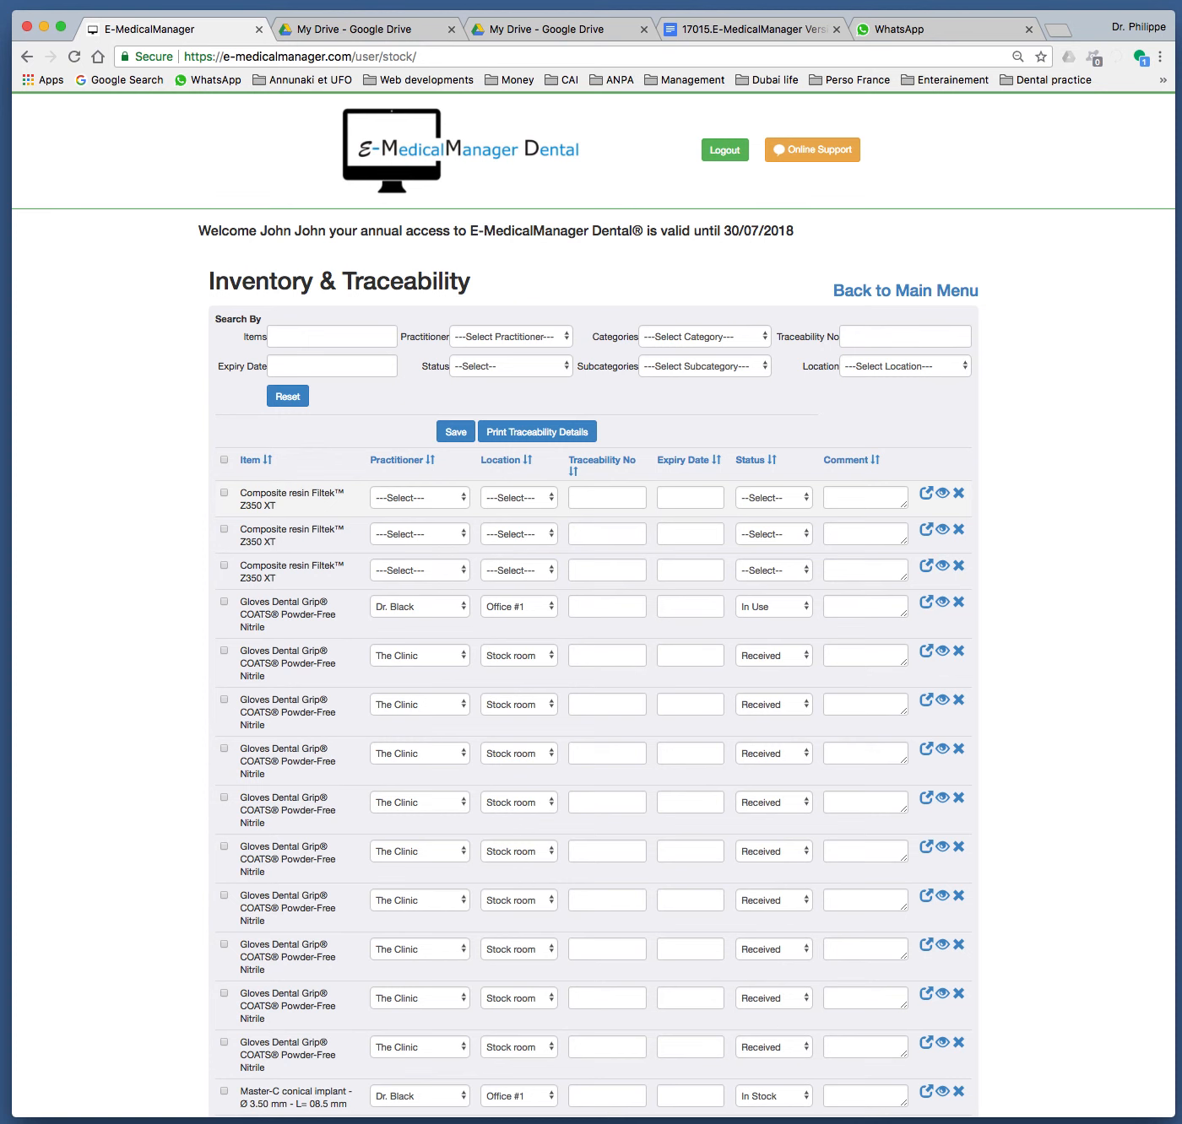
left_click(420, 497)
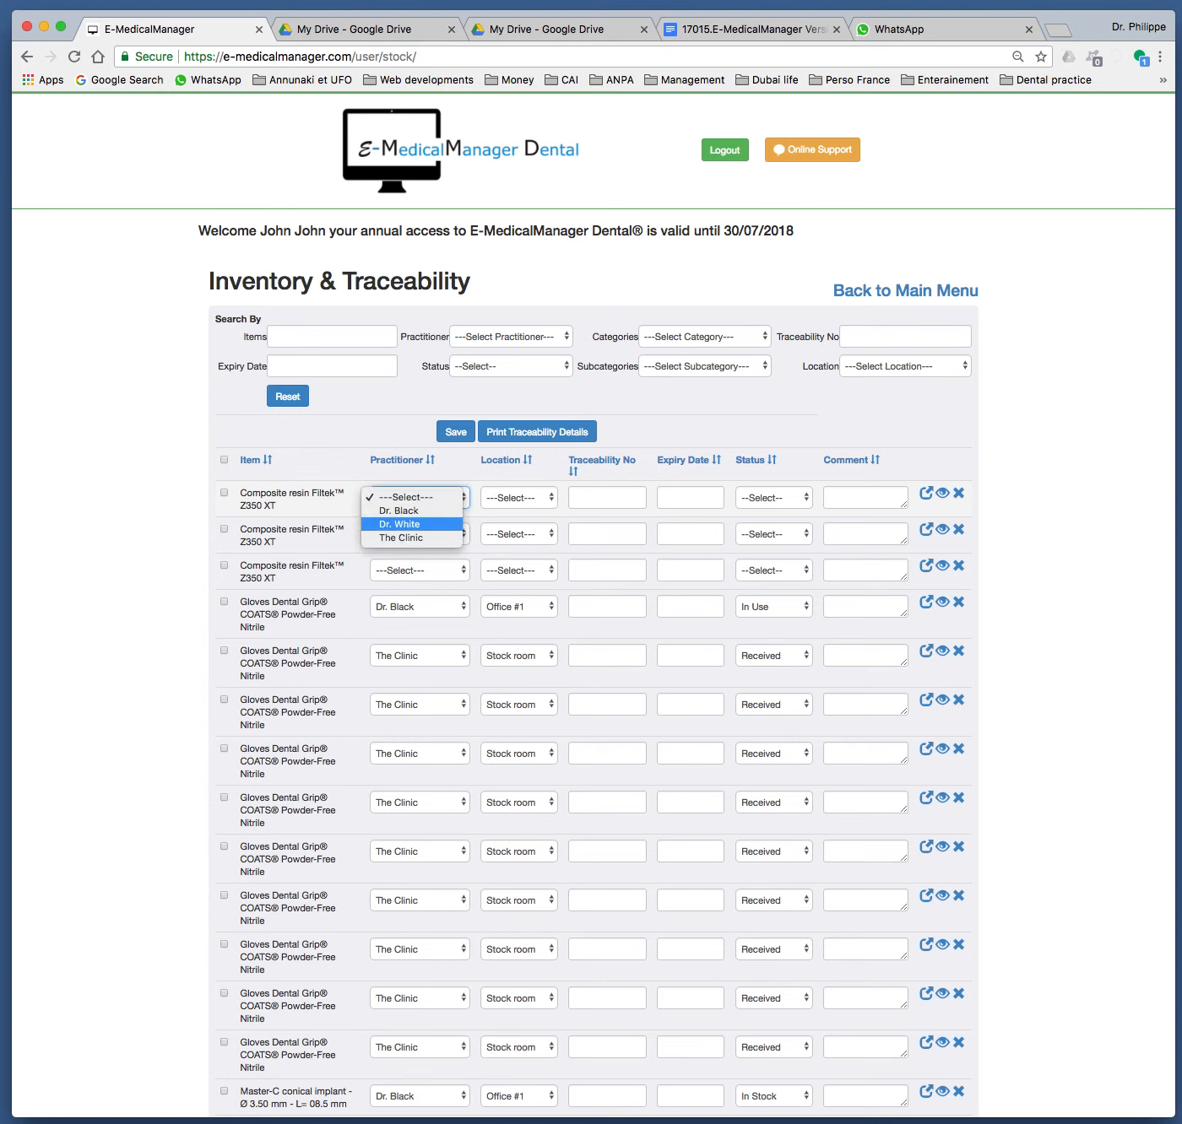
left_click(411, 537)
left_click(419, 534)
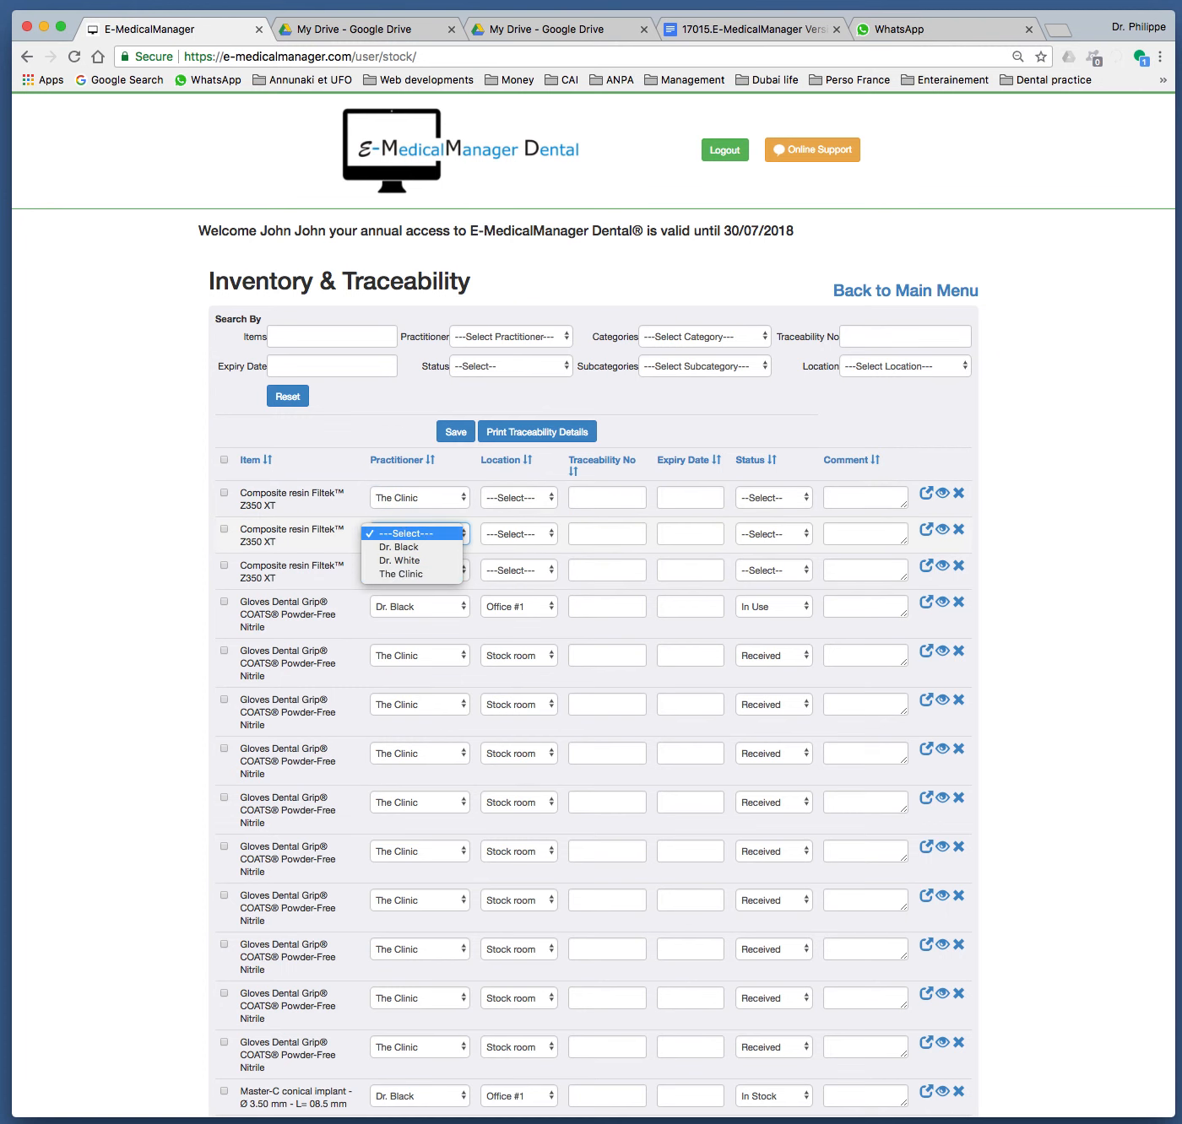
left_click(410, 574)
left_click(414, 605)
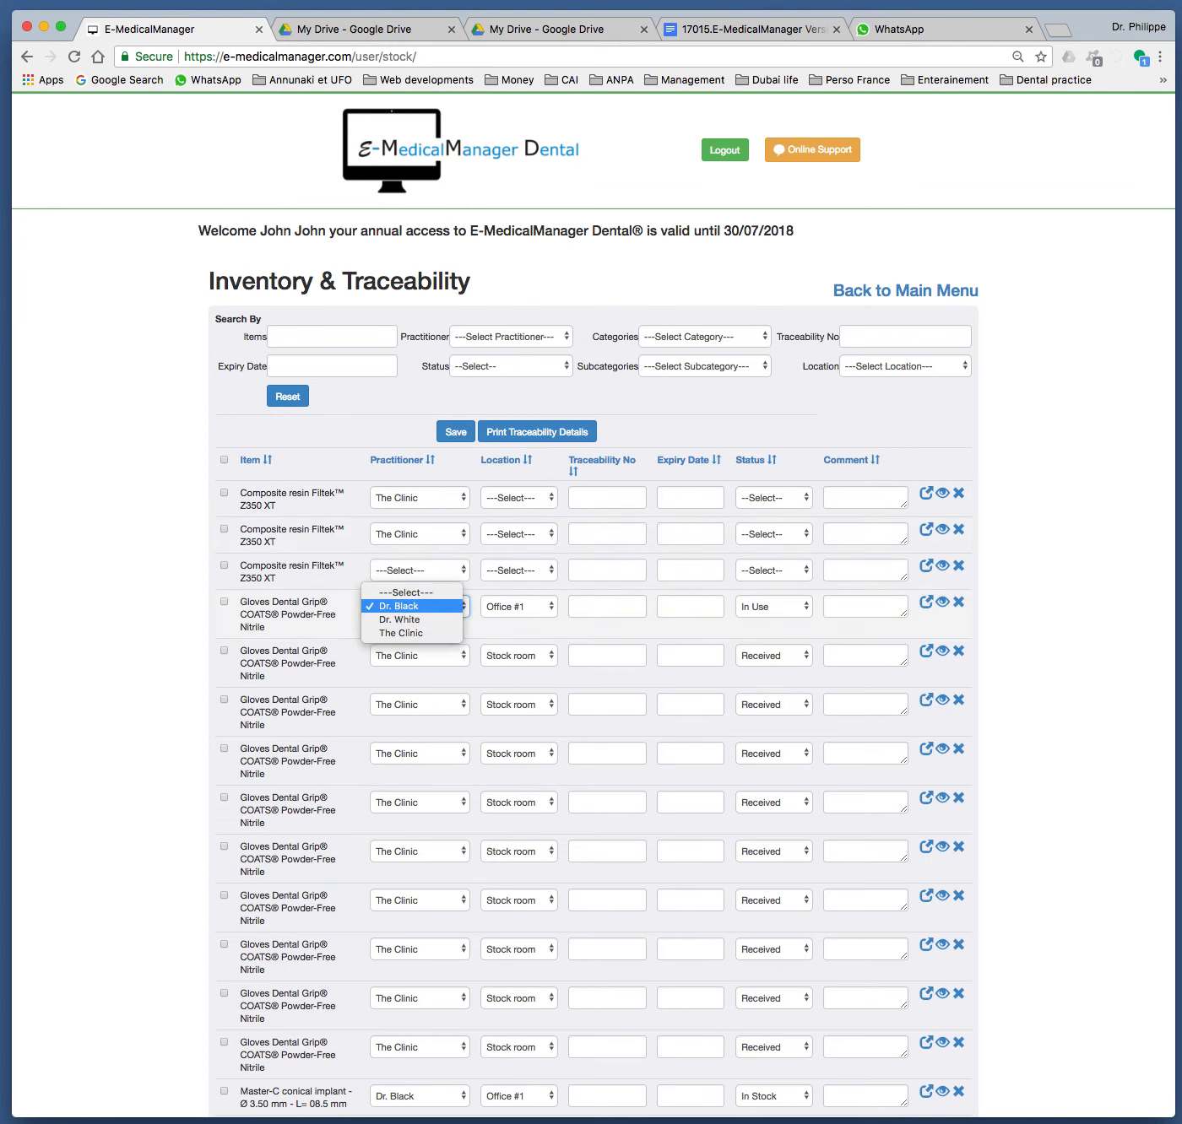
left_click(411, 605)
left_click(414, 570)
left_click(411, 584)
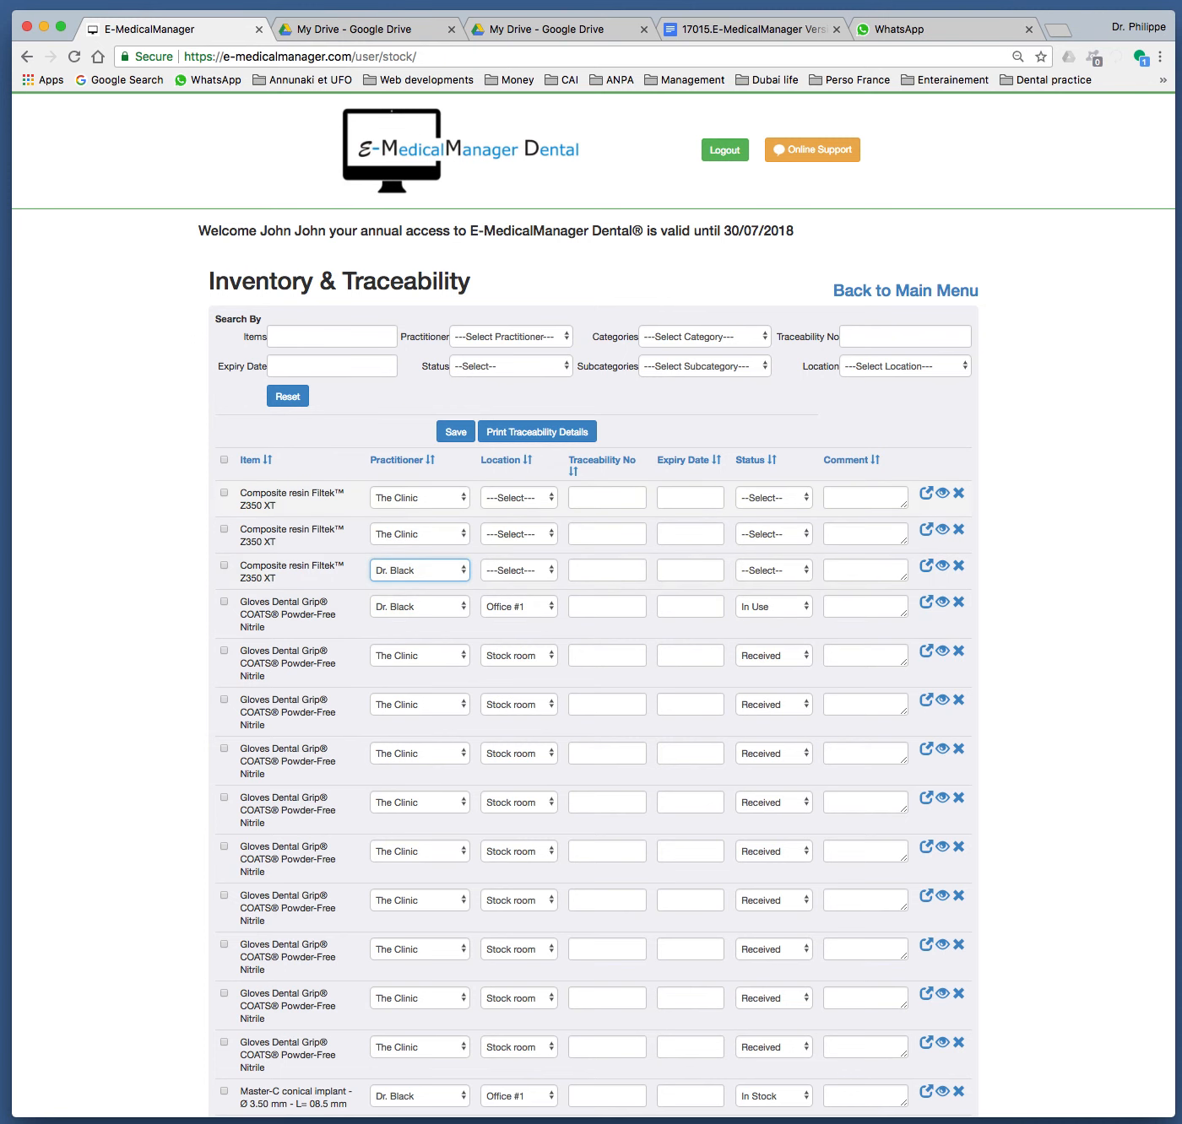
Set the location of the first two composite resin rows to Stock room and the third to Office #1.
left_click(518, 498)
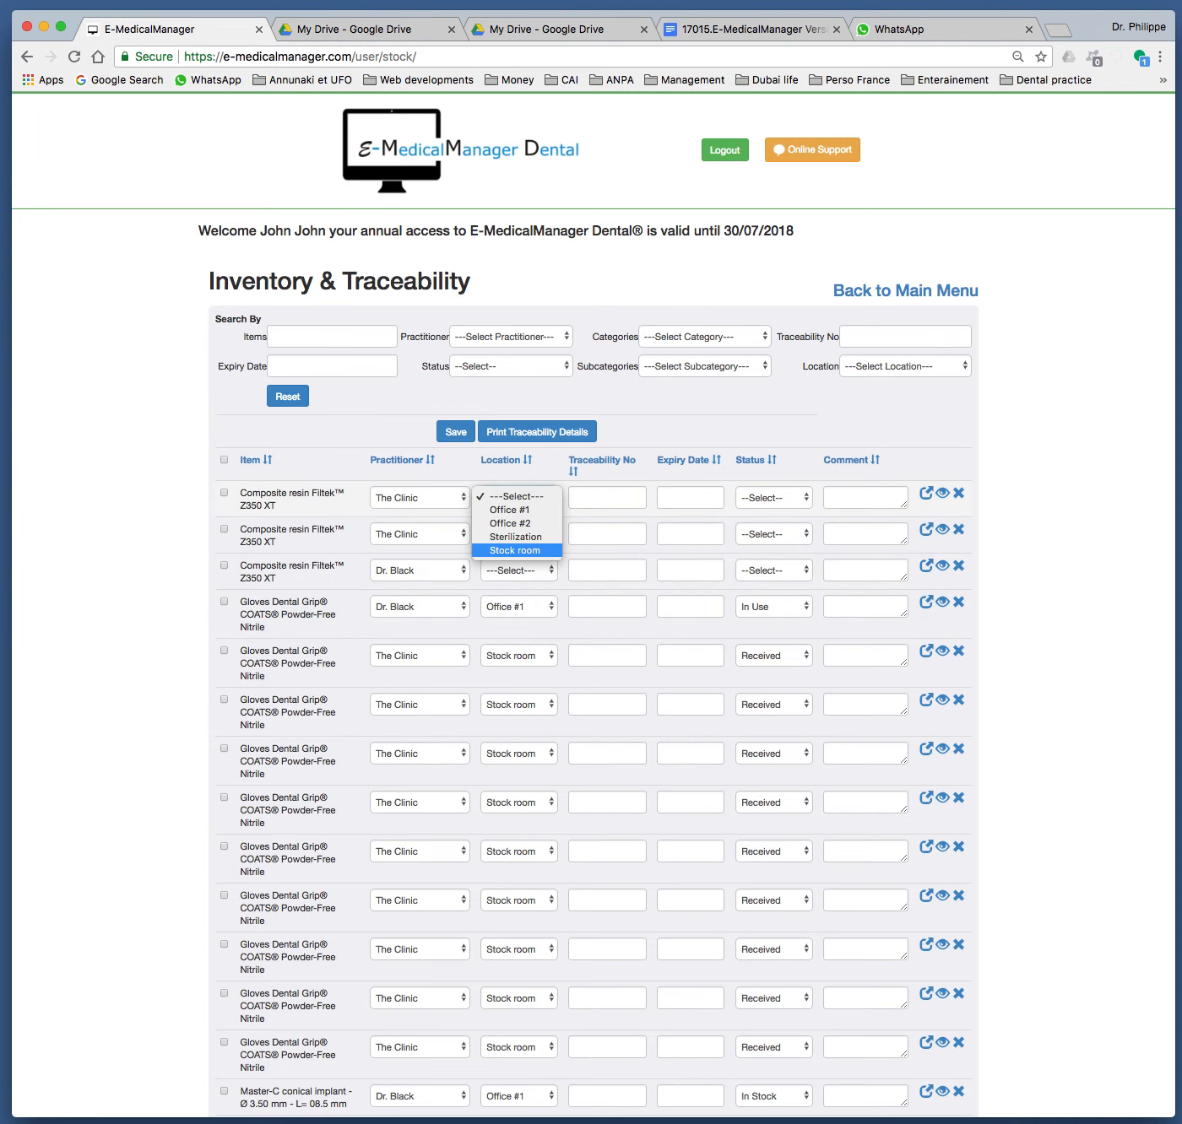
left_click(516, 551)
left_click(518, 535)
left_click(515, 586)
left_click(518, 570)
left_click(508, 584)
Set the status of the first two composite resin rows to In Stock and the third to In Use, and save the inventory.
left_click(773, 497)
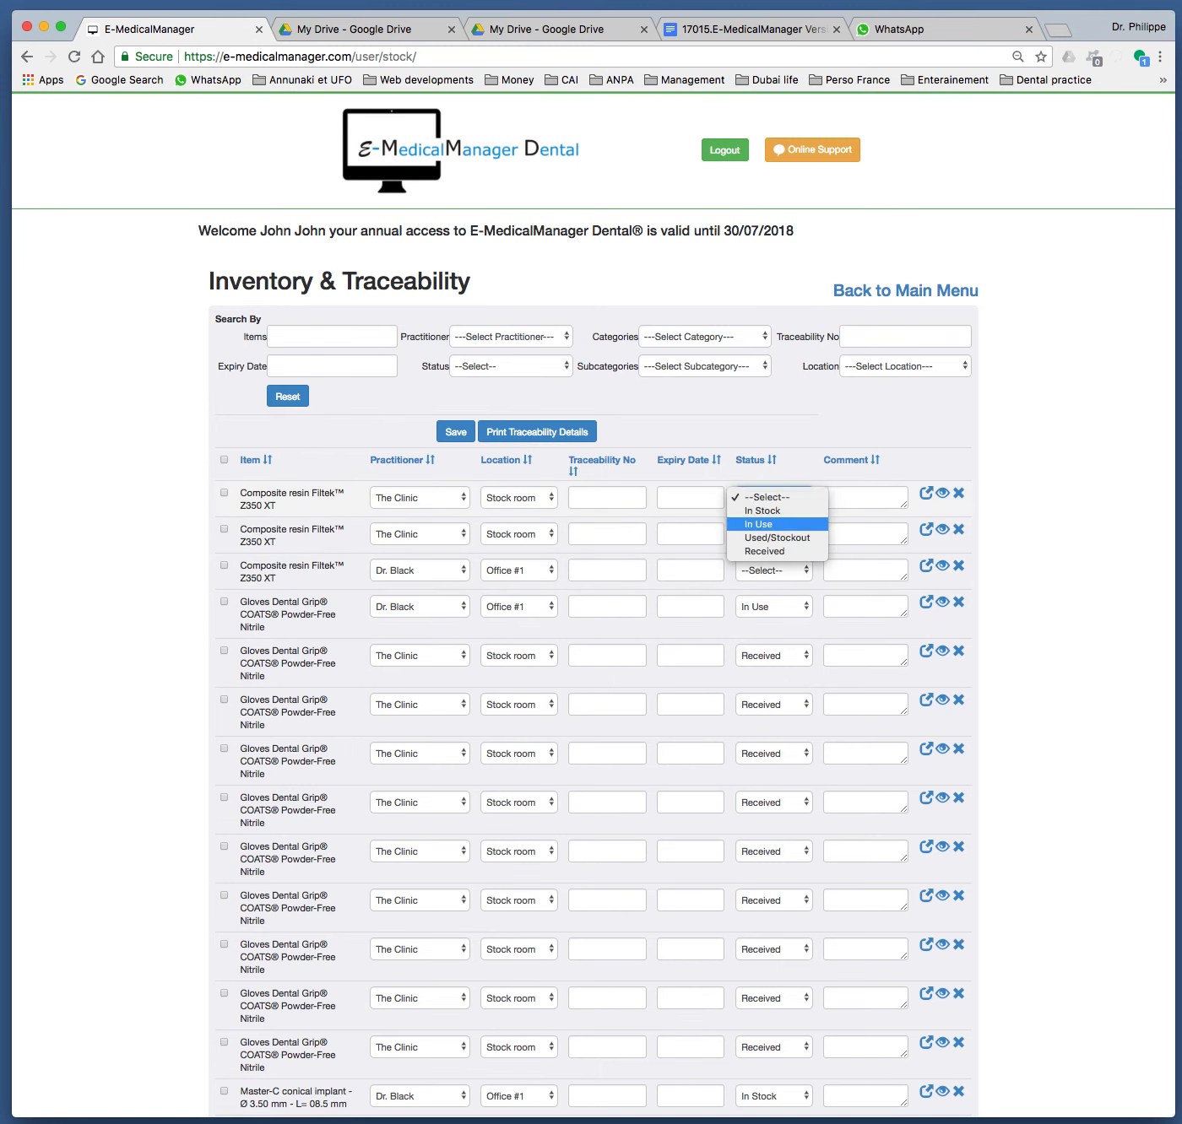
left_click(764, 507)
left_click(772, 535)
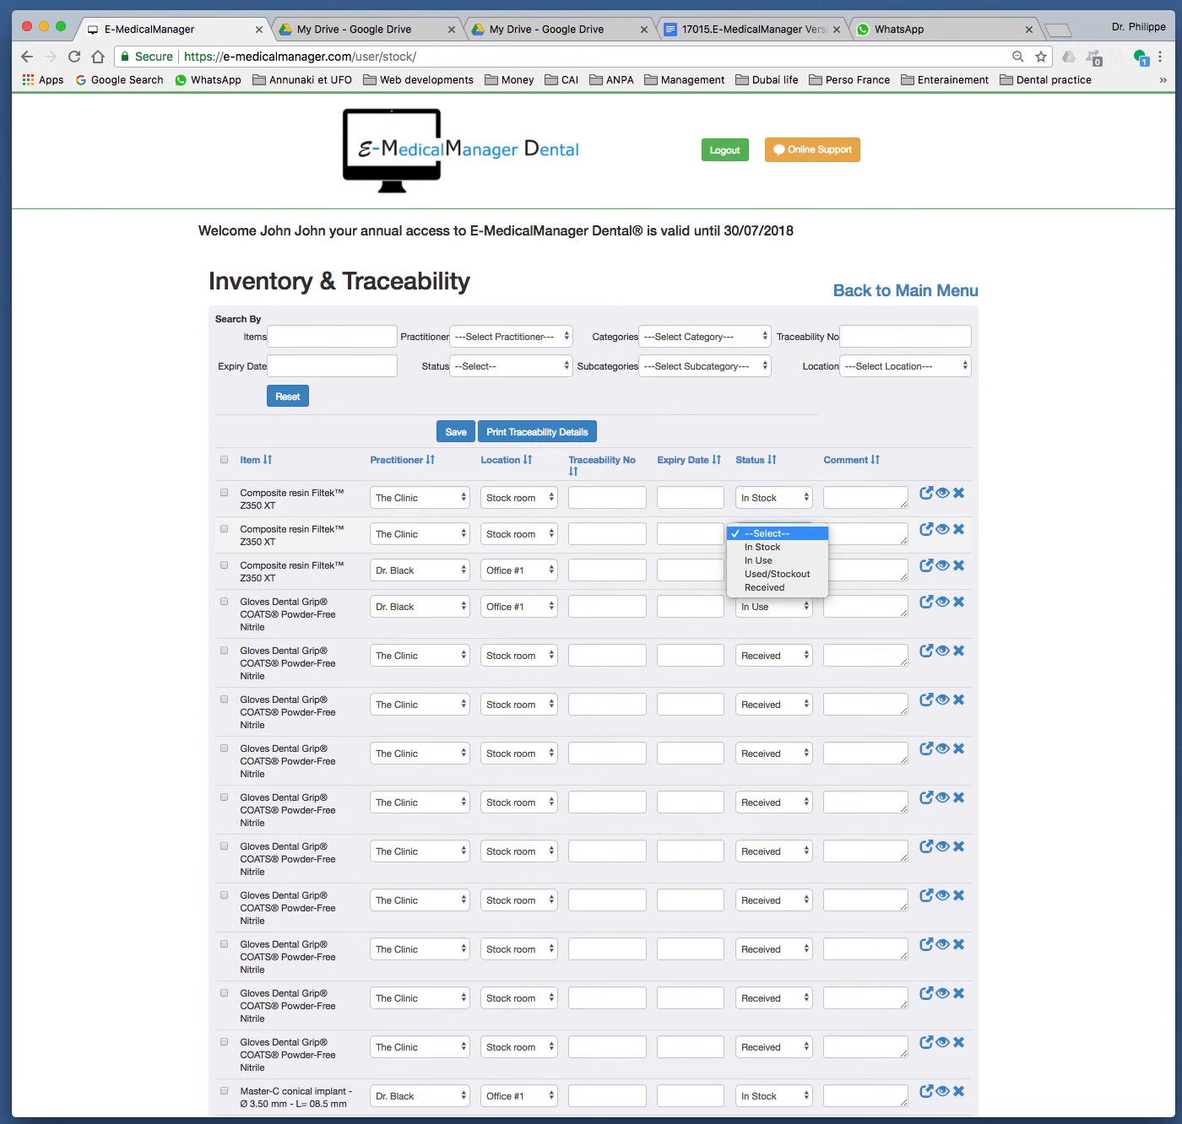
left_click(764, 547)
left_click(772, 571)
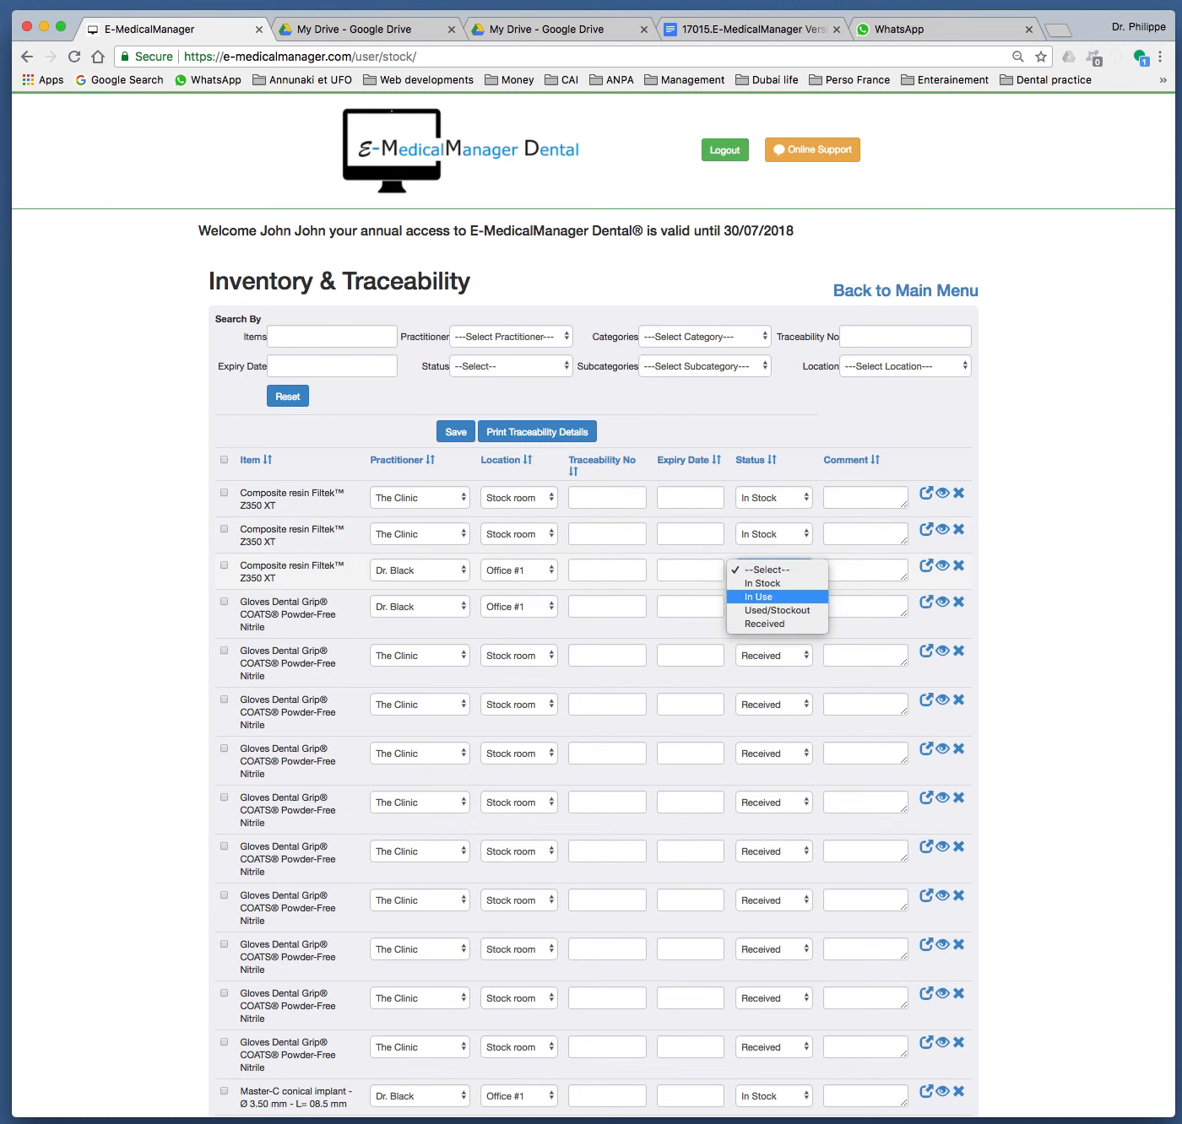
left_click(756, 595)
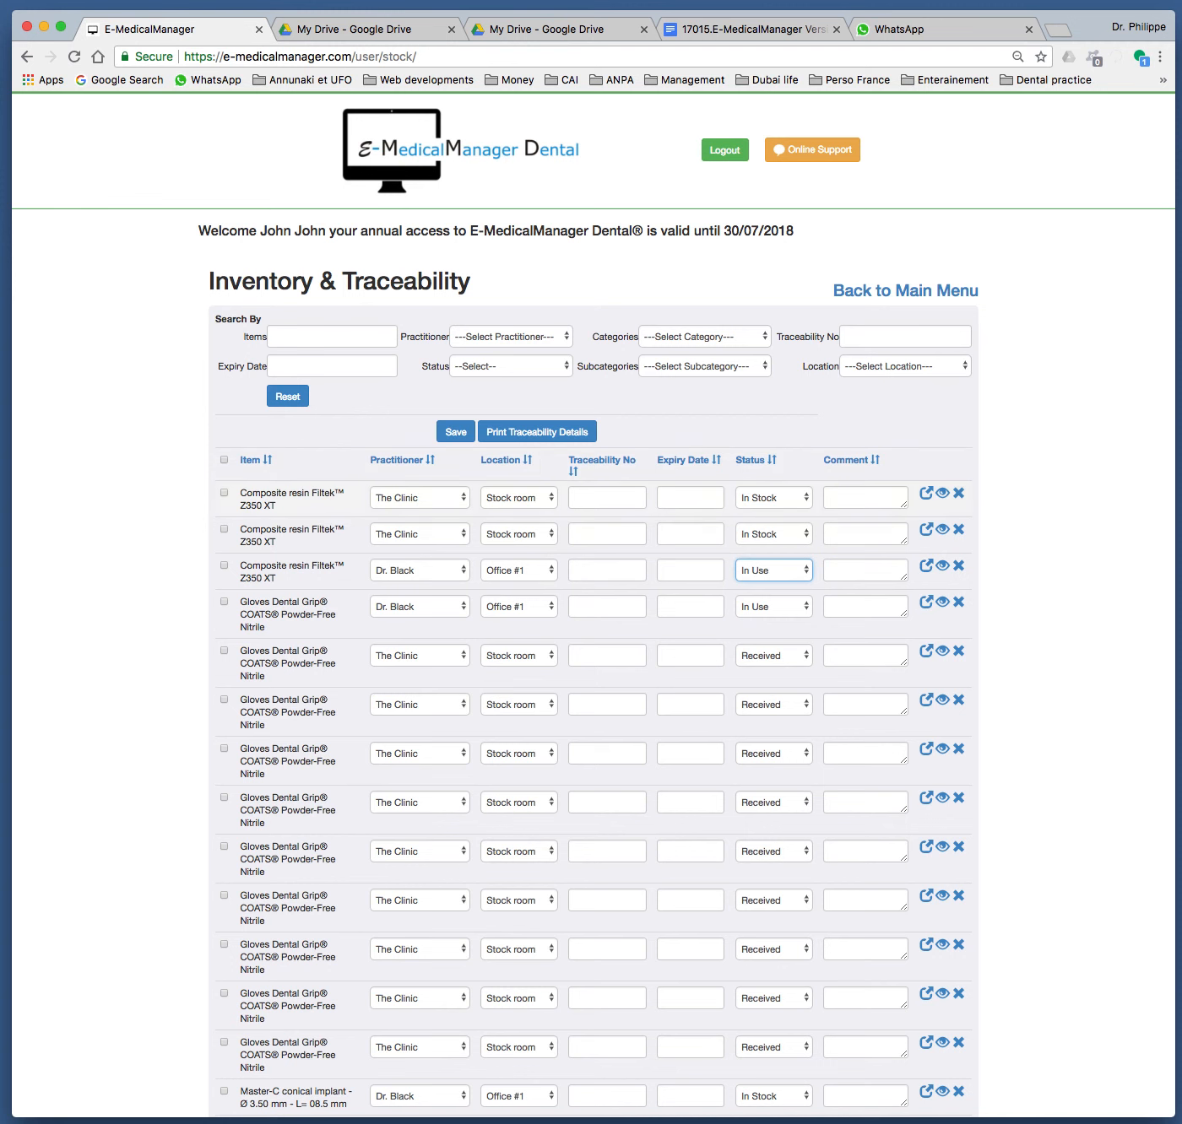
left_click(456, 433)
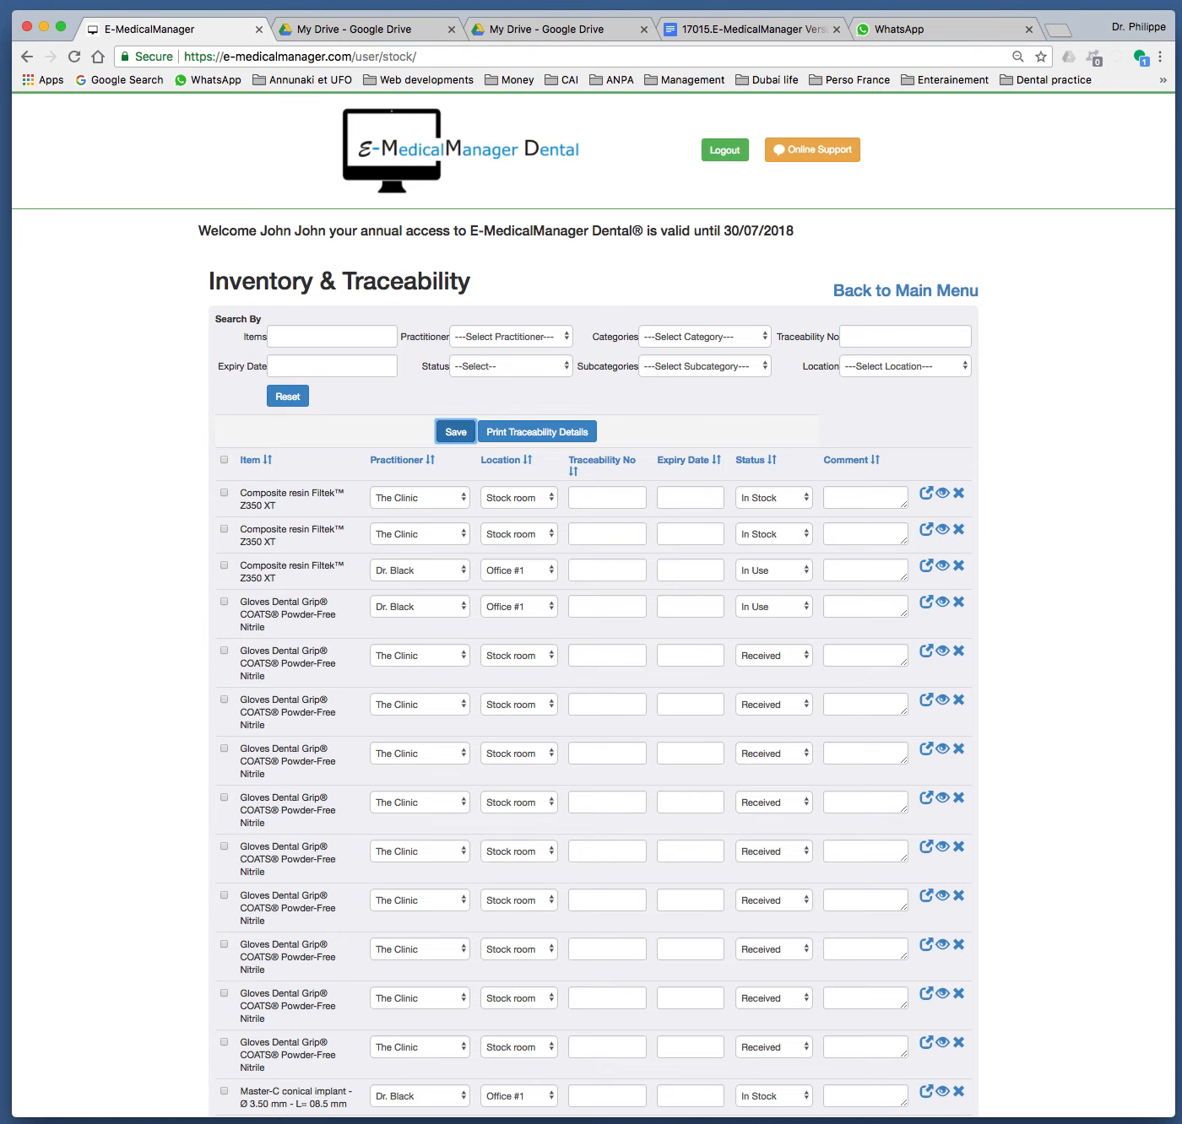
key("Return")
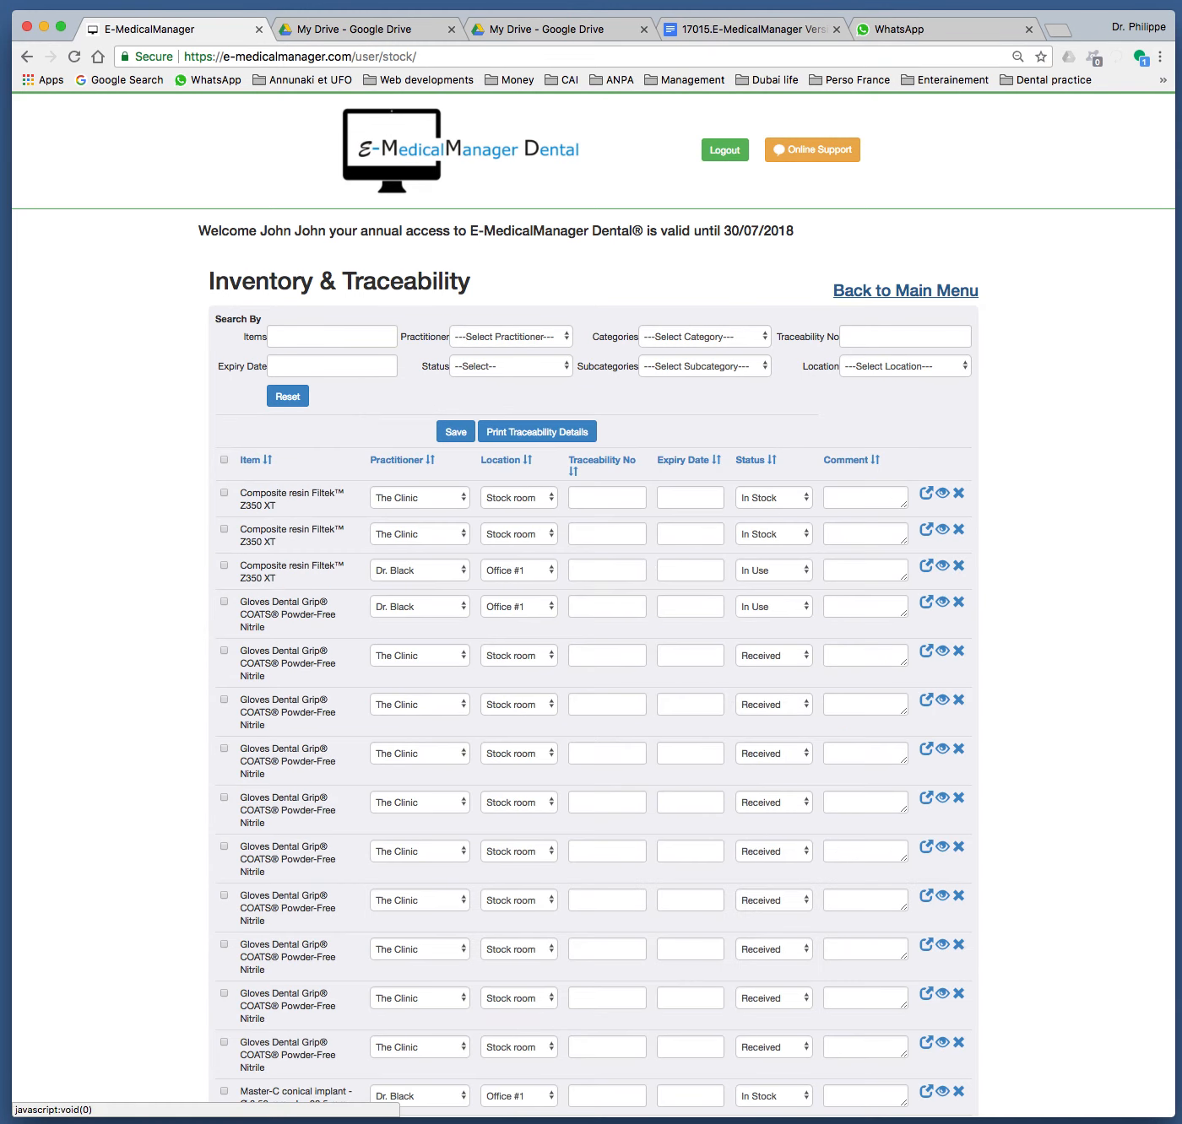
Open Baskets from the main menu and start a new intervention to view the lots of the stocked items.
left_click(905, 292)
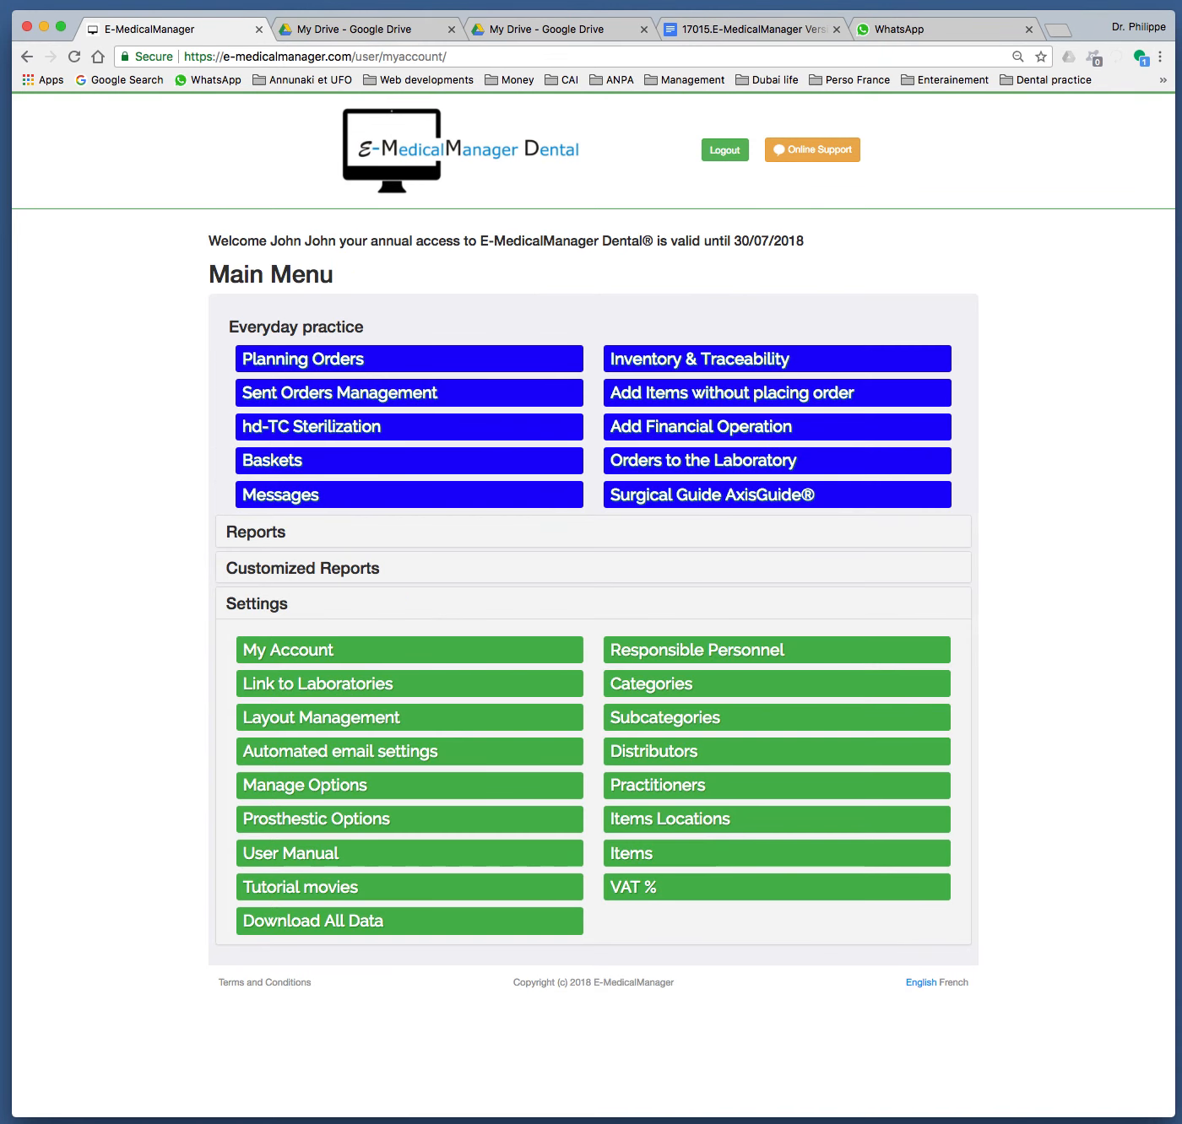
left_click(272, 460)
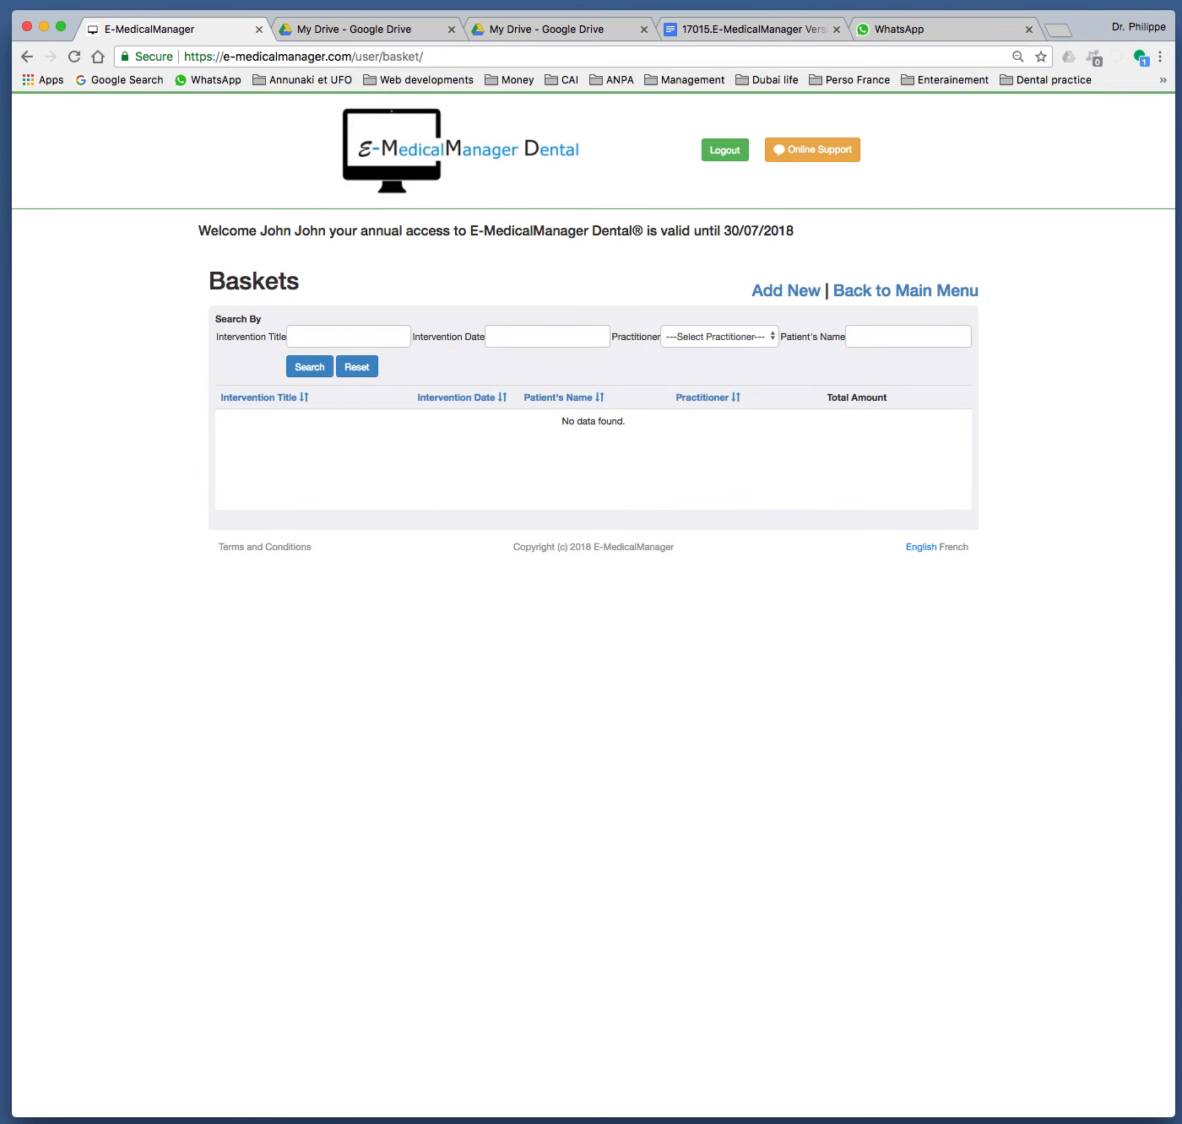
left_click(784, 291)
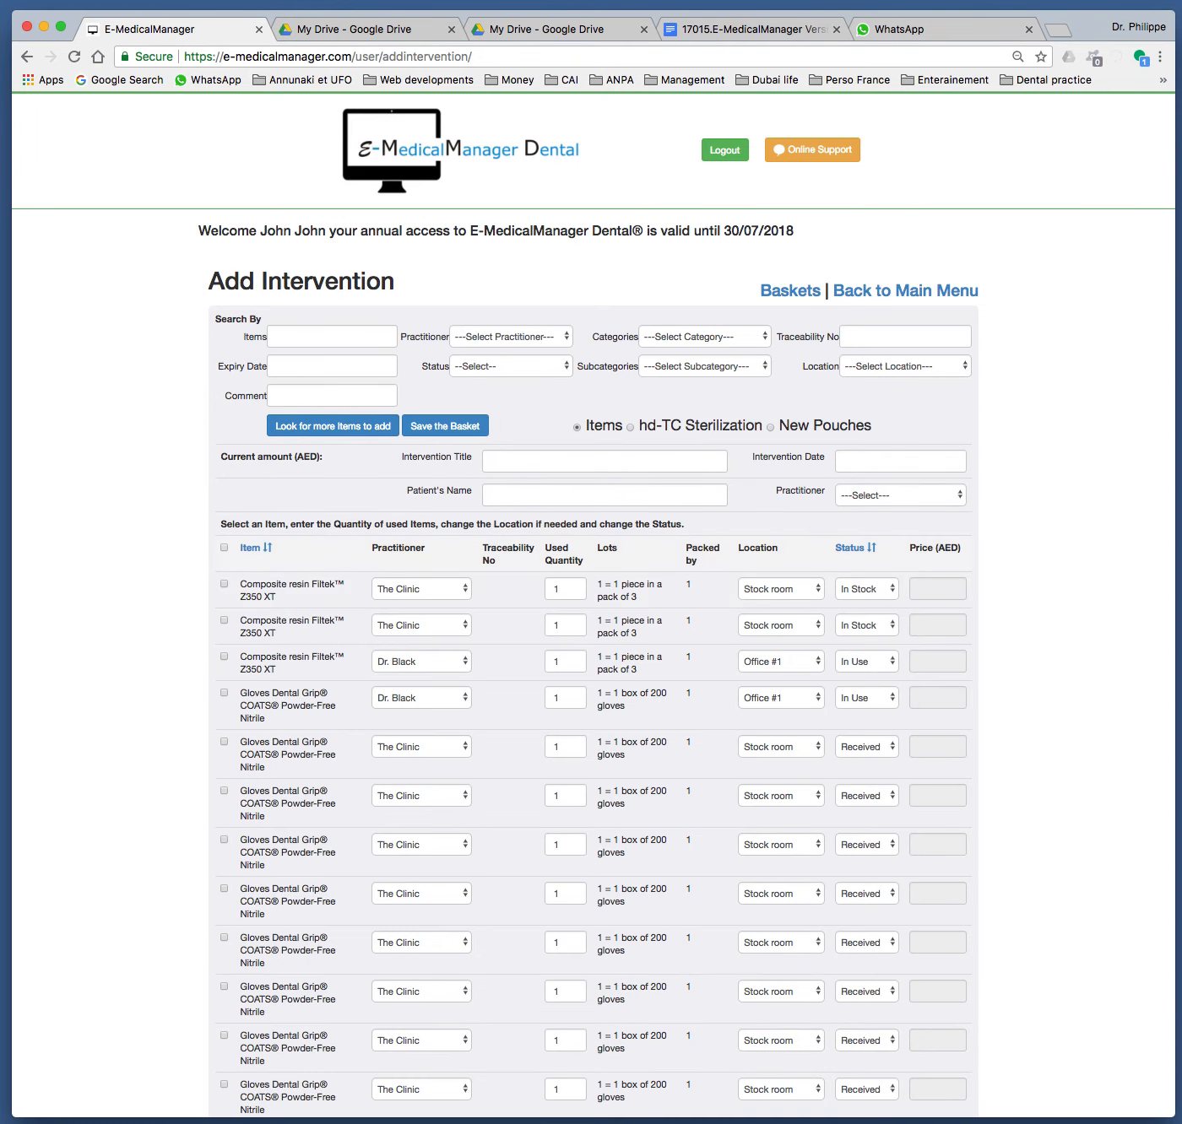
scroll(591, 591, "down", 2)
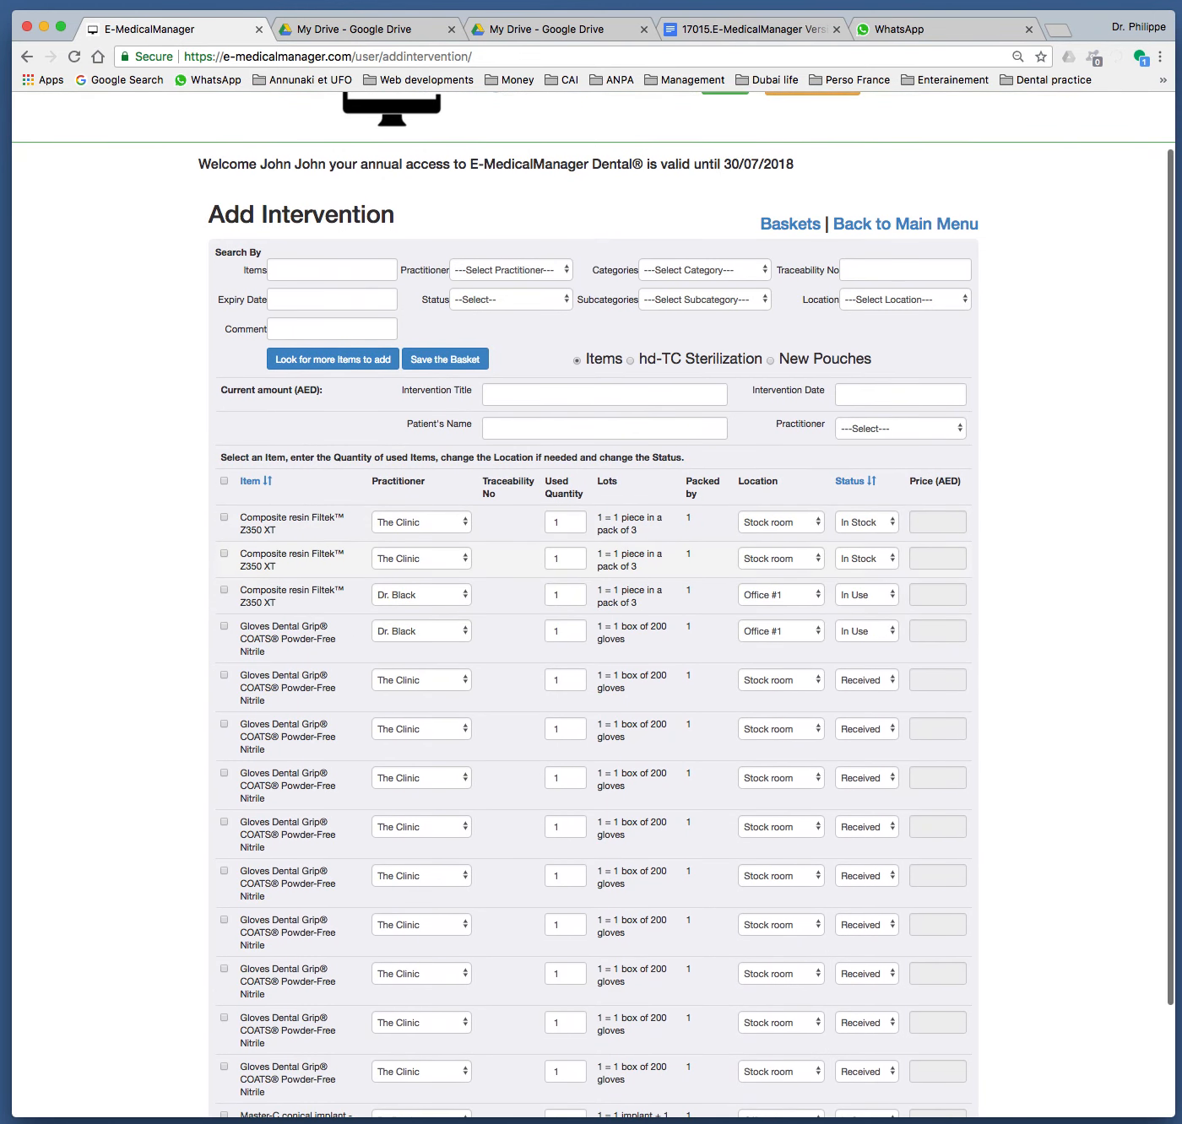
scroll(591, 591, "down", 2)
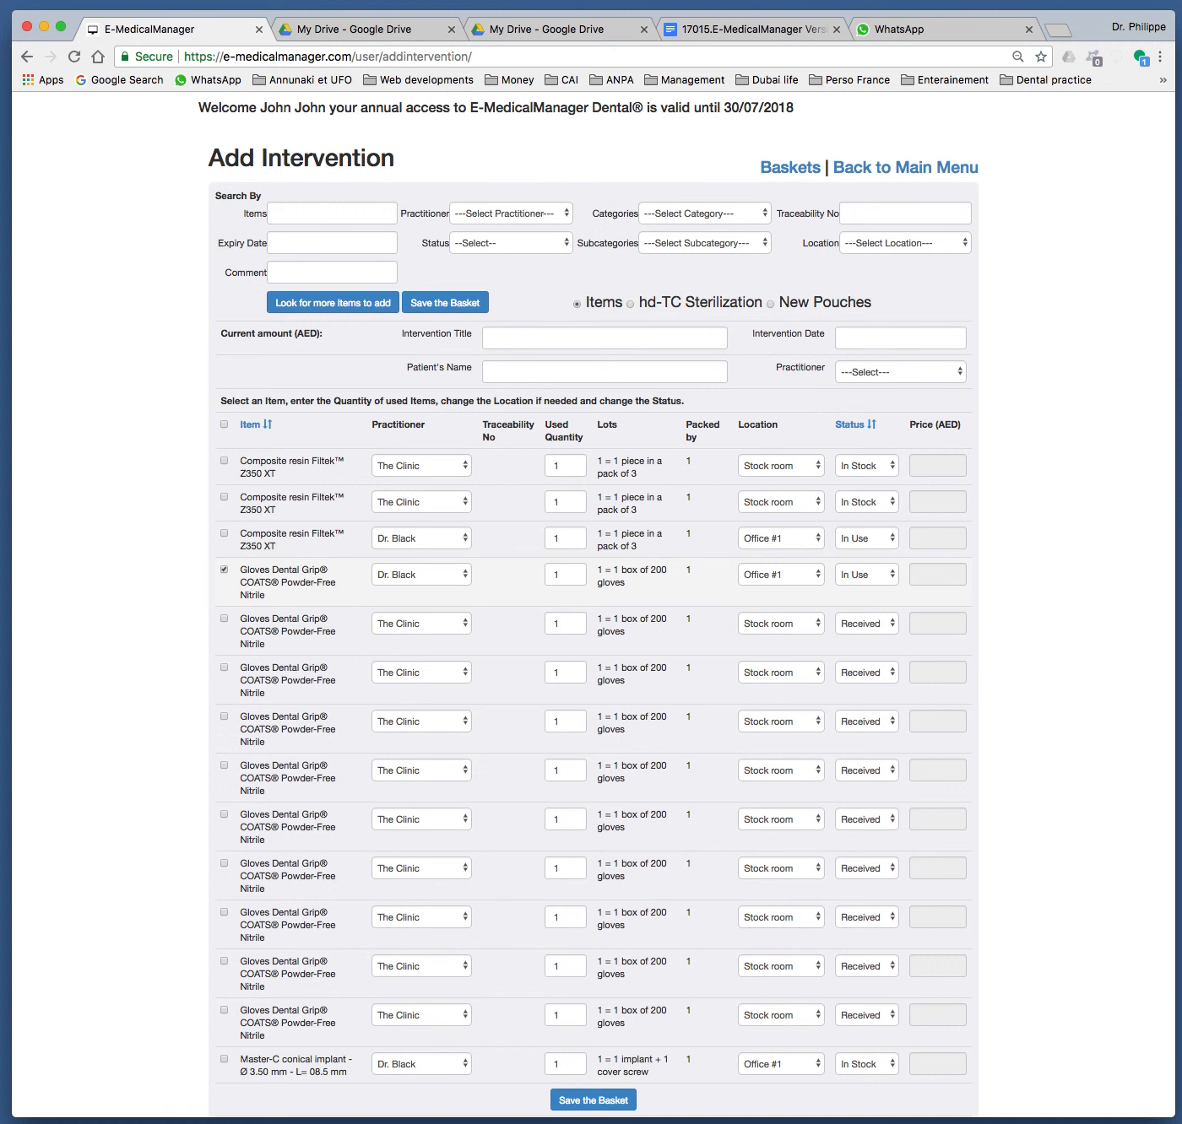
Select the In Use gloves row, set its used quantity to 14, and return to the main menu without saving the basket.
left_click(566, 575)
key("BackSpace")
type("14")
key("Tab")
left_click(905, 167)
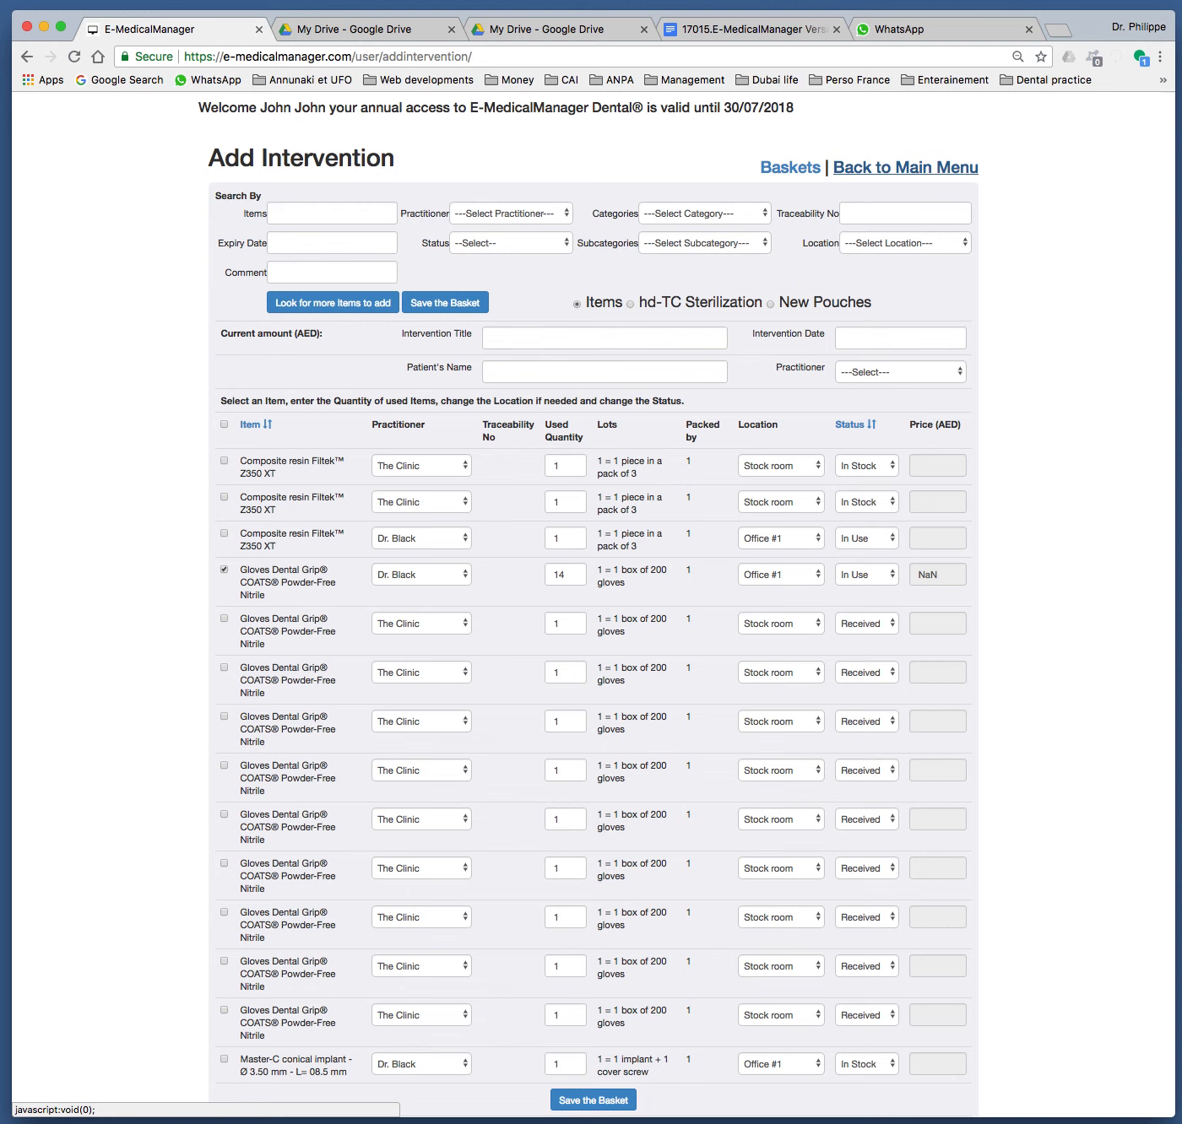
key("Return")
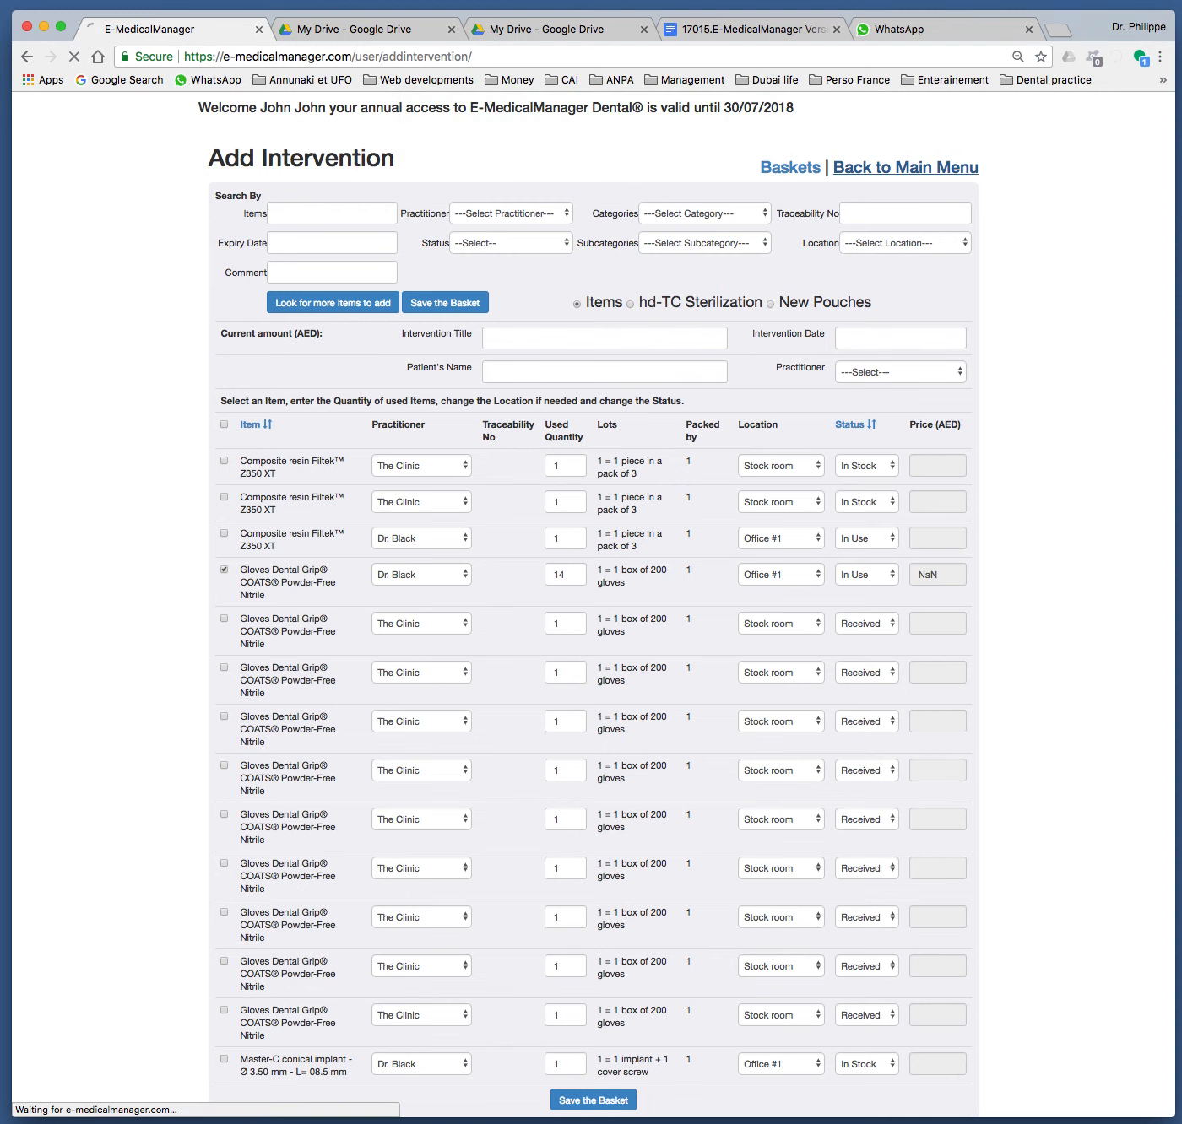